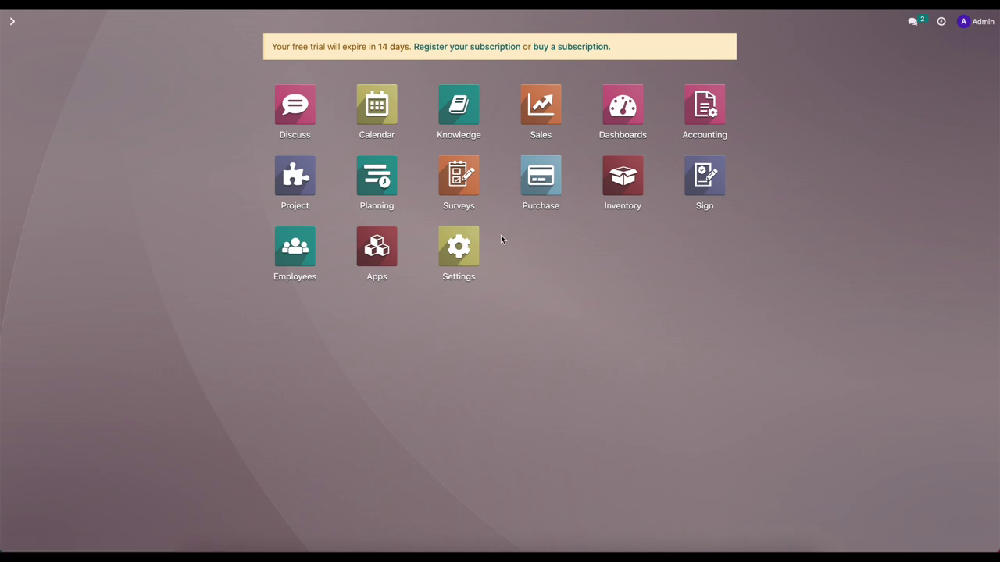
Rename the distribution-hub warehouse in Inventory to WH1, set its short name to WH1, and save it
click(625, 183)
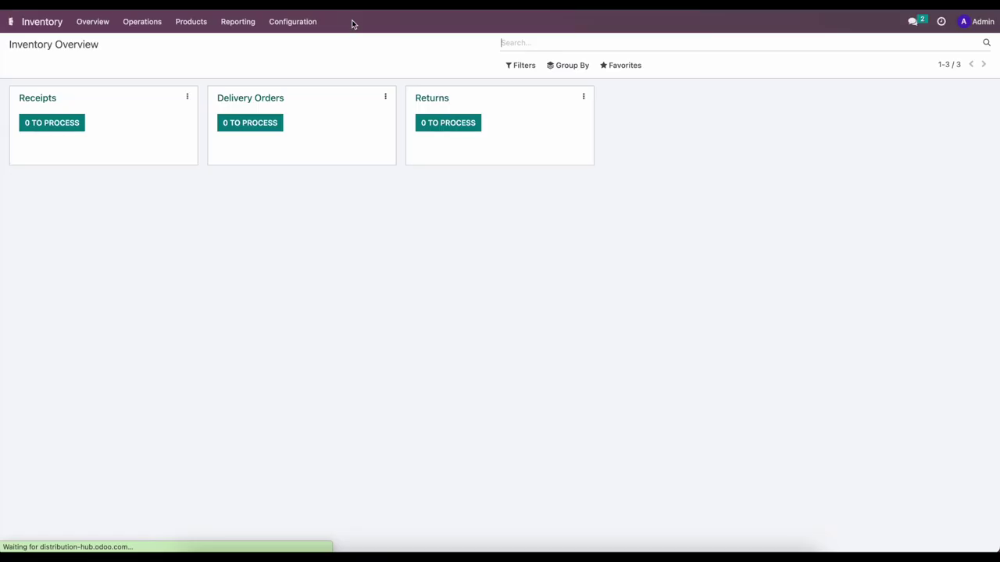
click(303, 21)
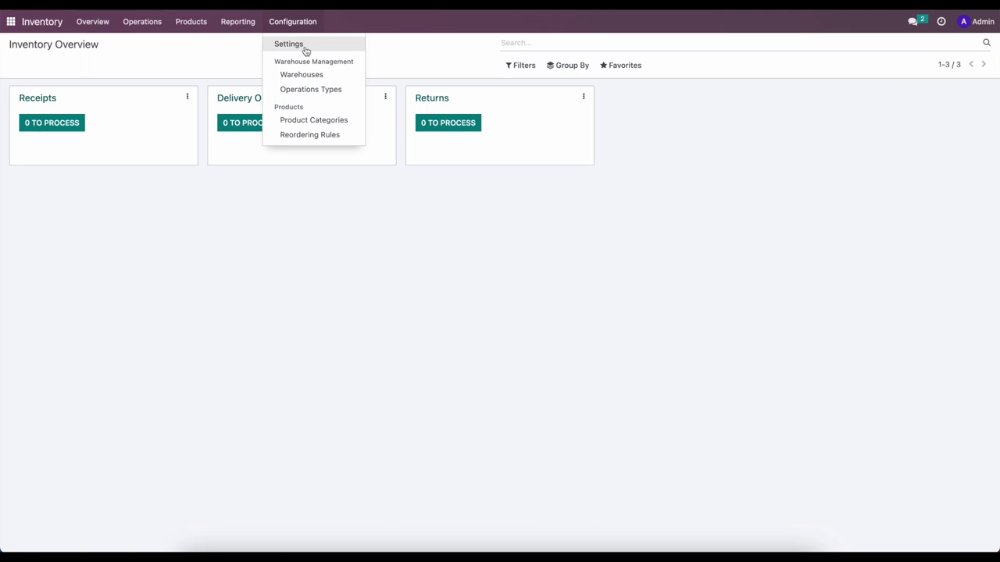
click(309, 76)
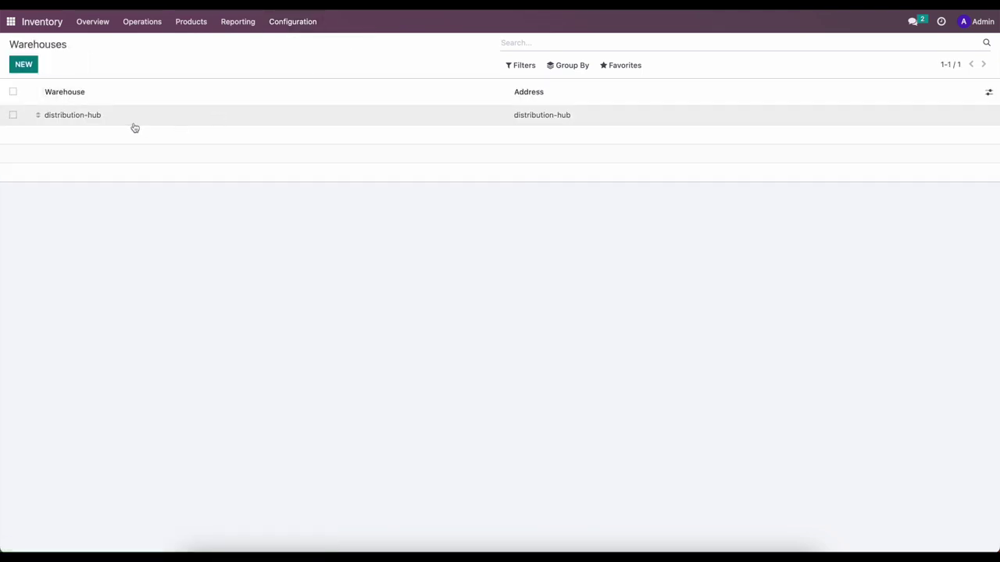
click(415, 129)
triple_click(198, 127)
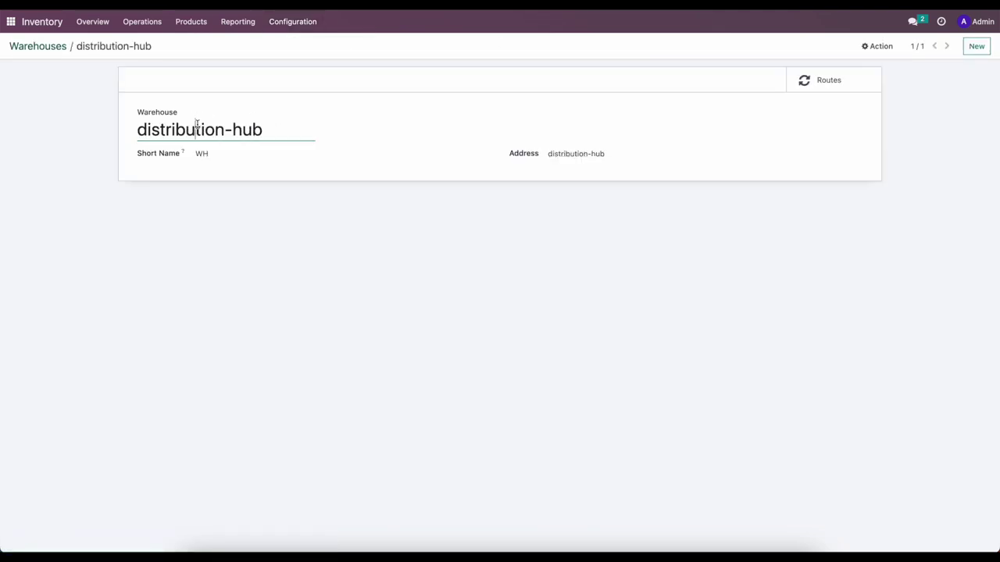
text(WH1)
click(228, 154)
text(1)
click(163, 46)
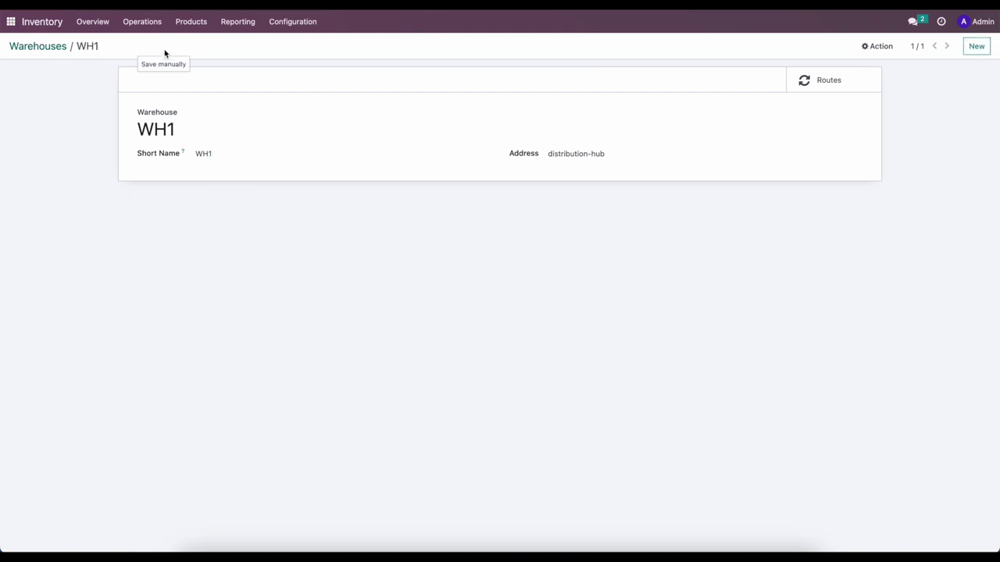
Create and save a new warehouse named Retail Store 1 with the short name RS1, accepting activation of storage locations
click(58, 49)
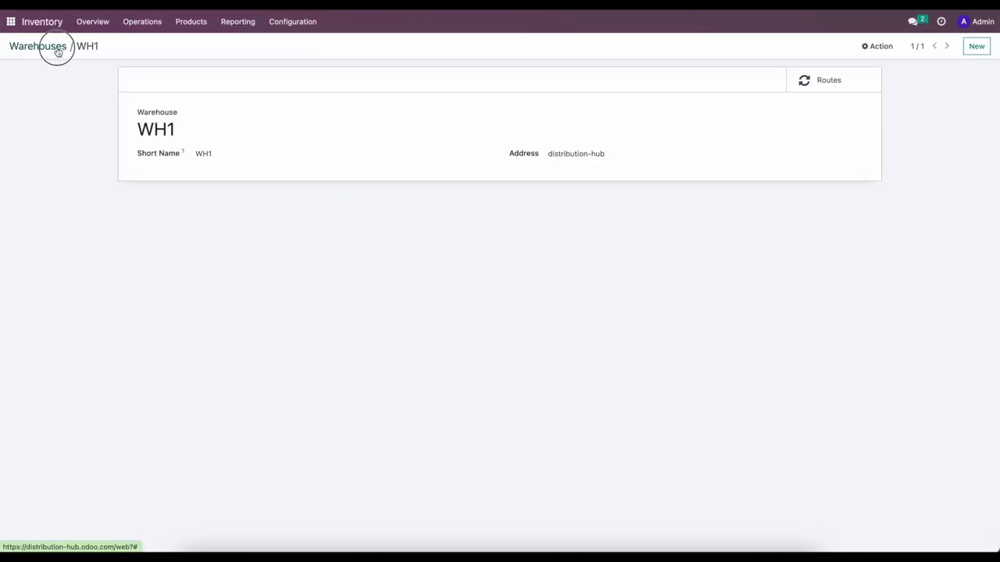
click(23, 64)
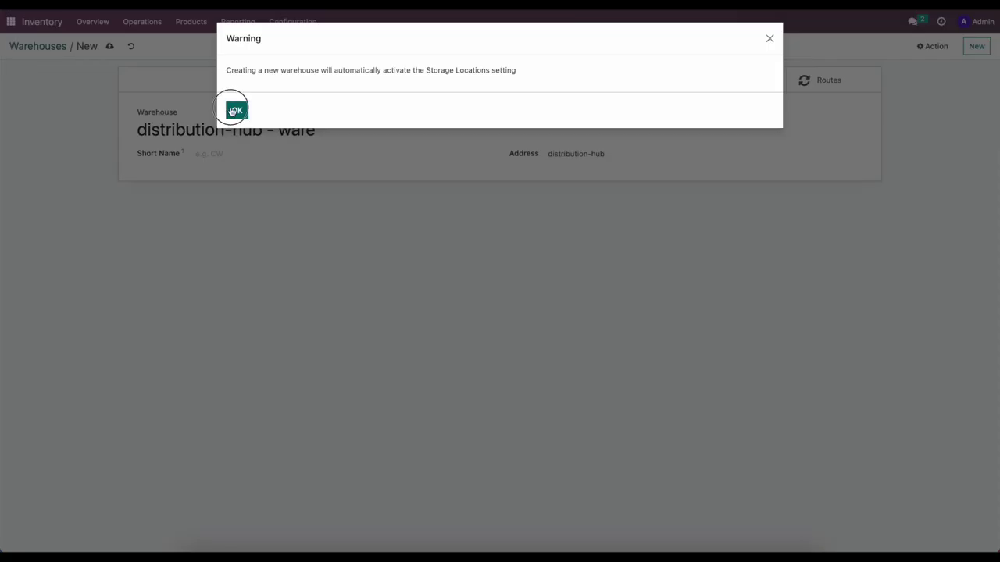
click(234, 108)
key(ctrl+a)
text(WH)
key(ctrl+a)
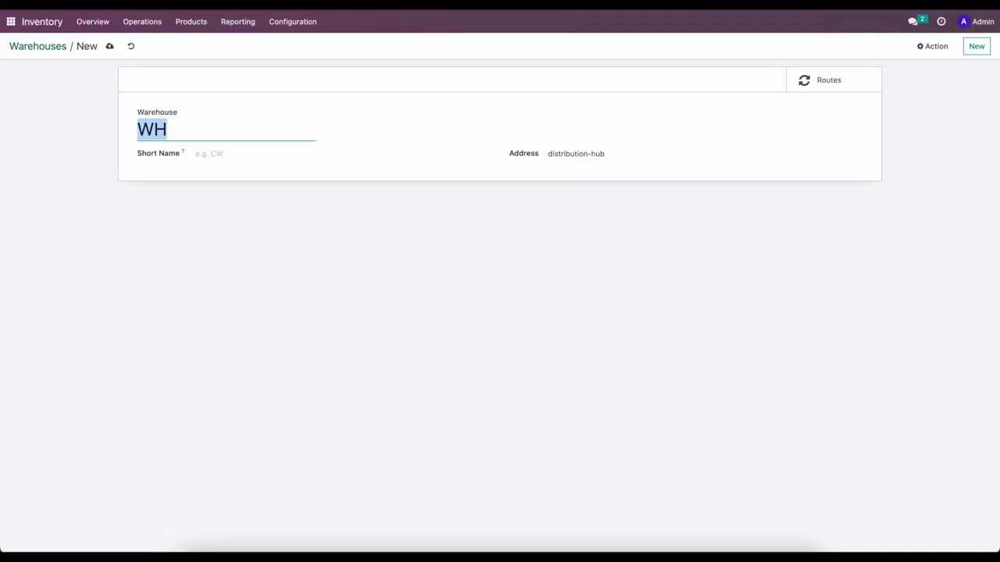
text(Retail Store 1)
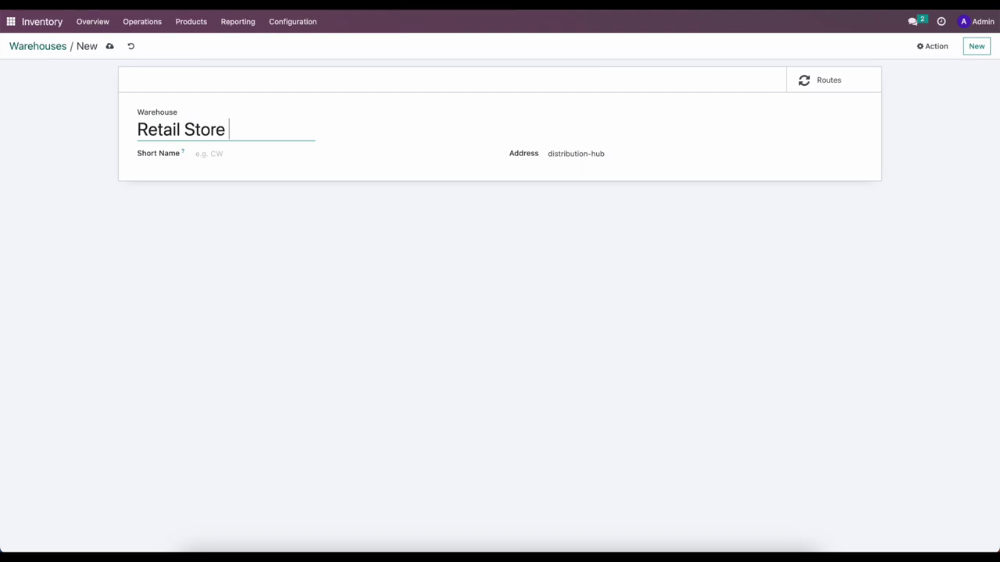
click(260, 153)
text(RS1)
click(109, 46)
Create and save another warehouse named Retail Store 2 with the short name RS2
click(45, 49)
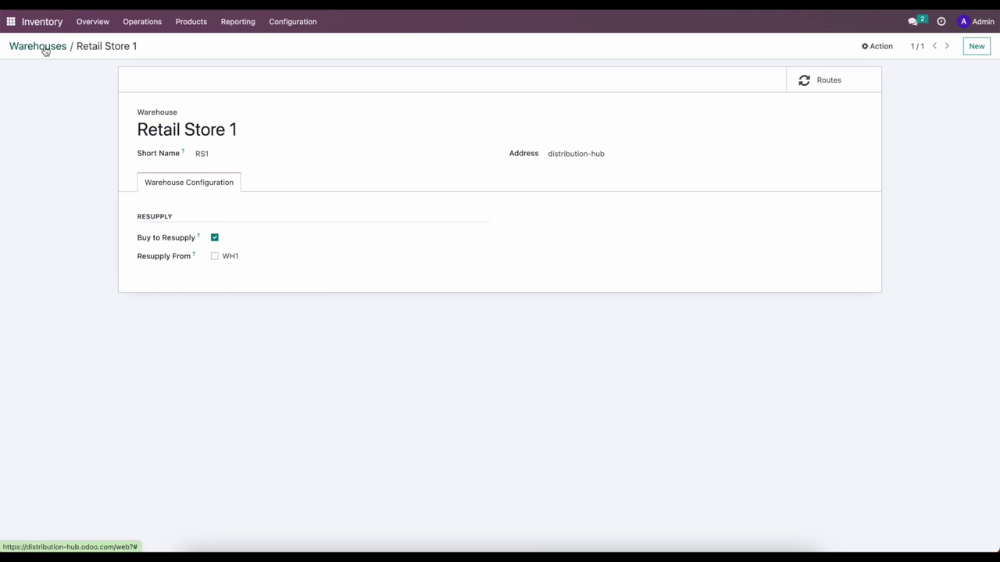
click(45, 49)
click(25, 66)
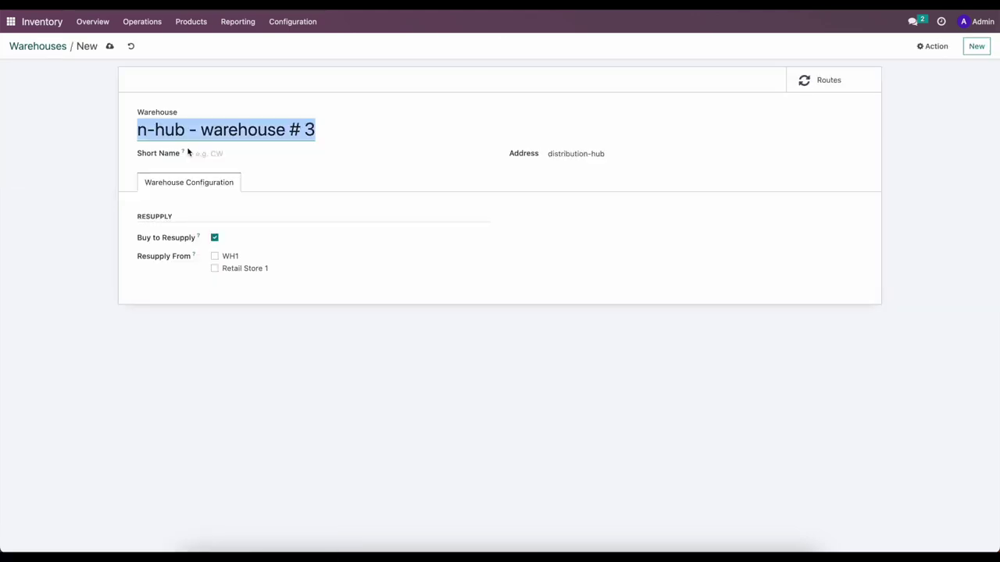
text(Retail Store 2)
key(Tab)
text(RS)
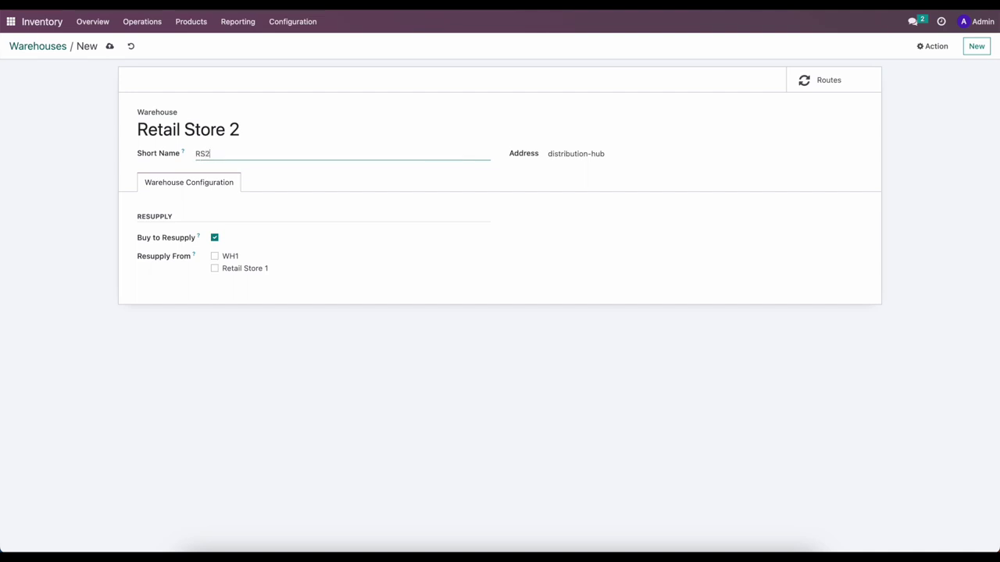
click(110, 46)
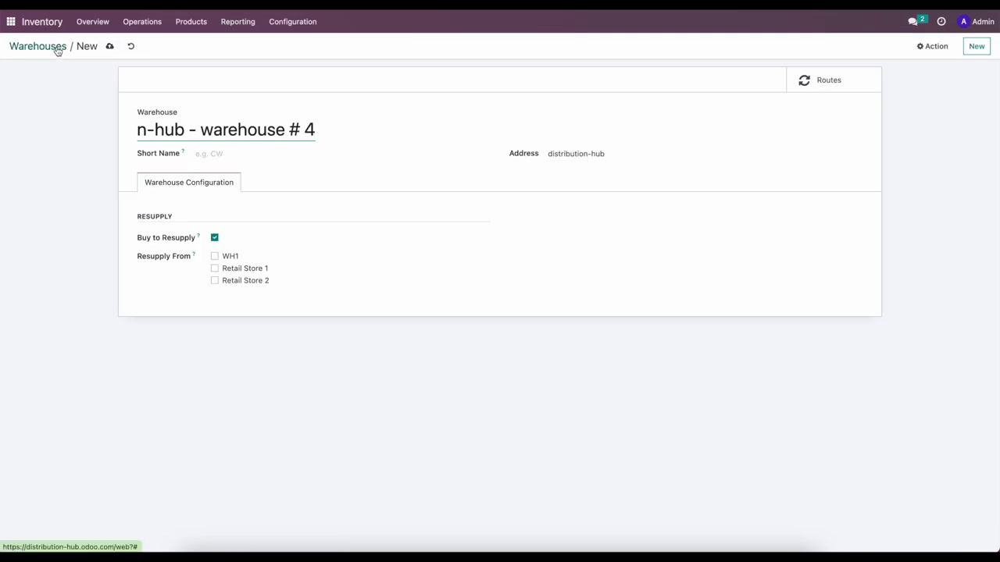
Create and save a warehouse named Retail Store 3 with the short name RS3, and return to the warehouse list
click(59, 47)
click(27, 64)
key(ctrl+a)
text(Retail Store 3)
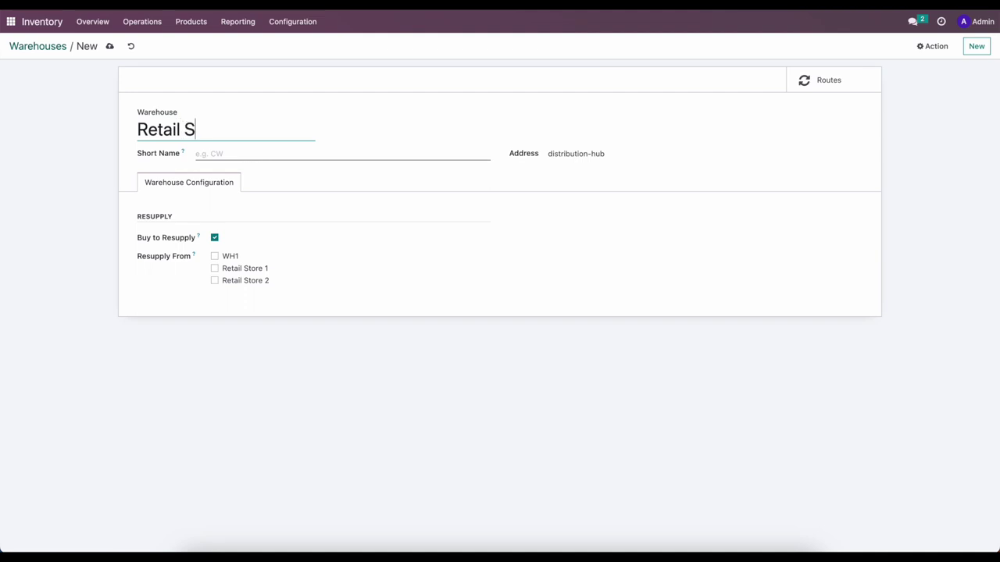
key(Tab)
text(R)
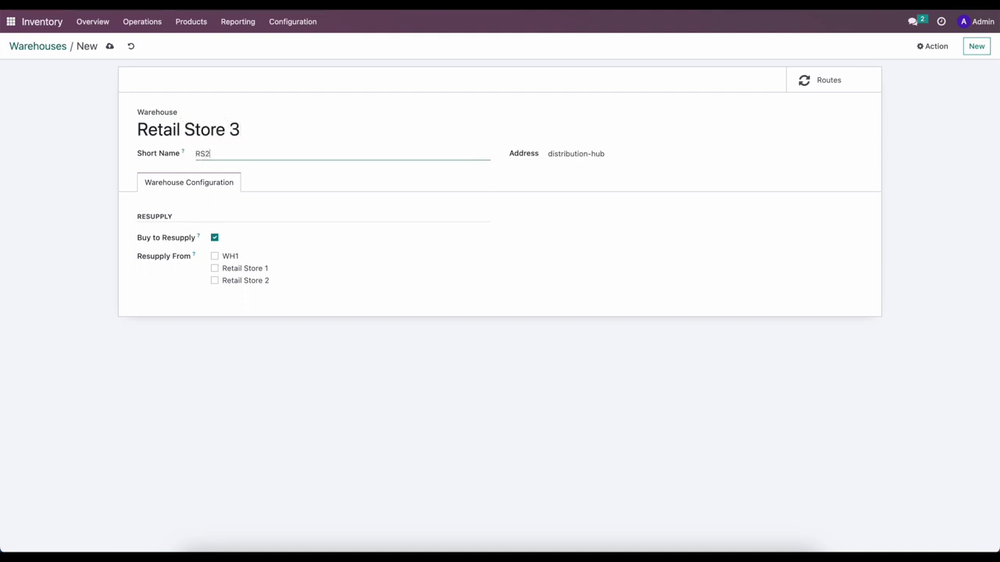
click(109, 46)
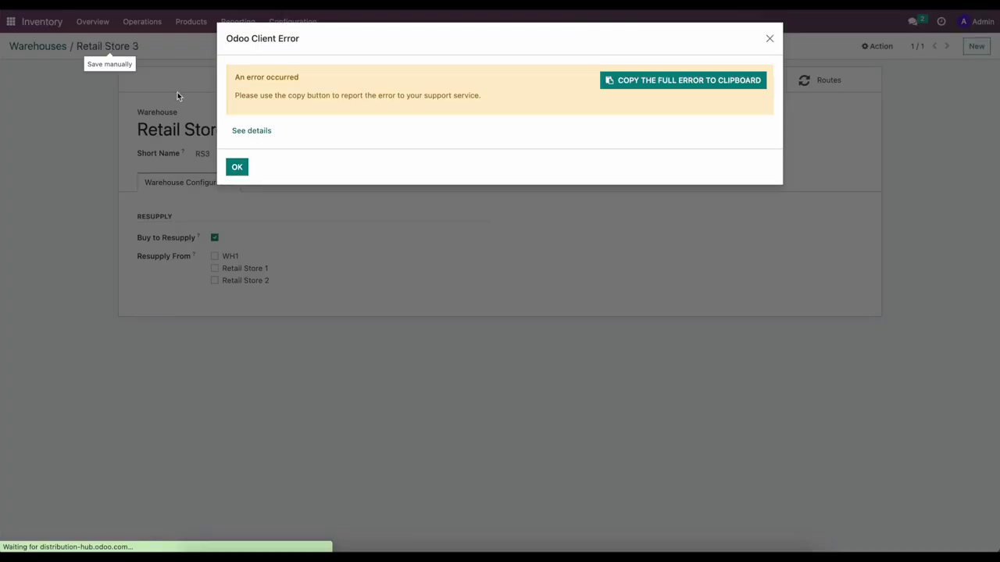
click(236, 167)
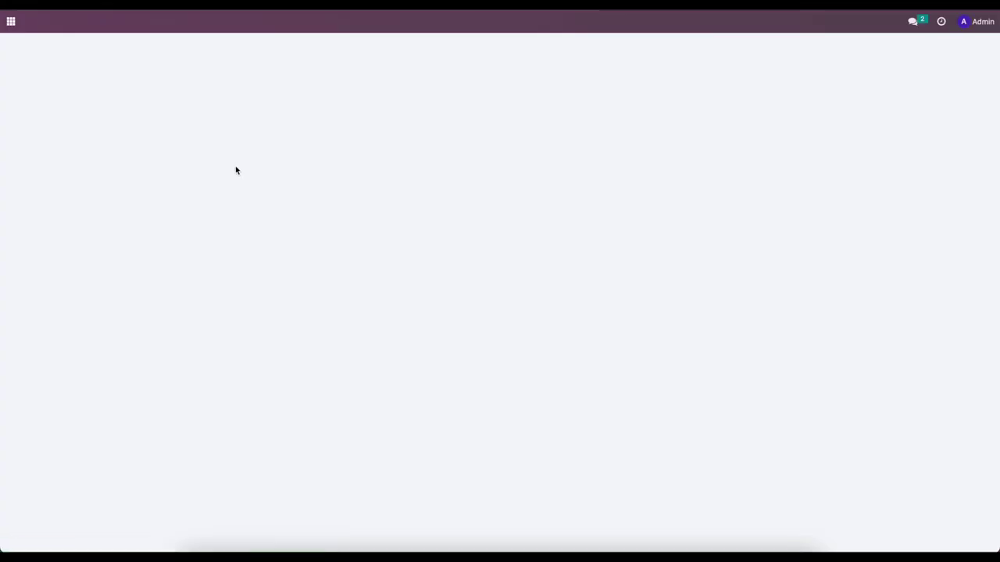
click(135, 47)
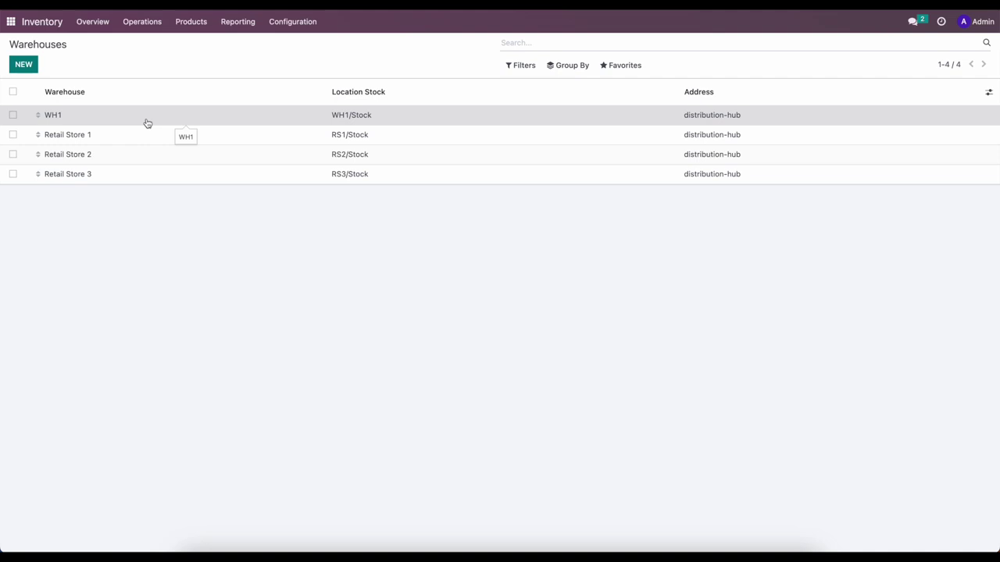
Look at the WH1 warehouse record, and activate developer mode in the general settings
click(148, 122)
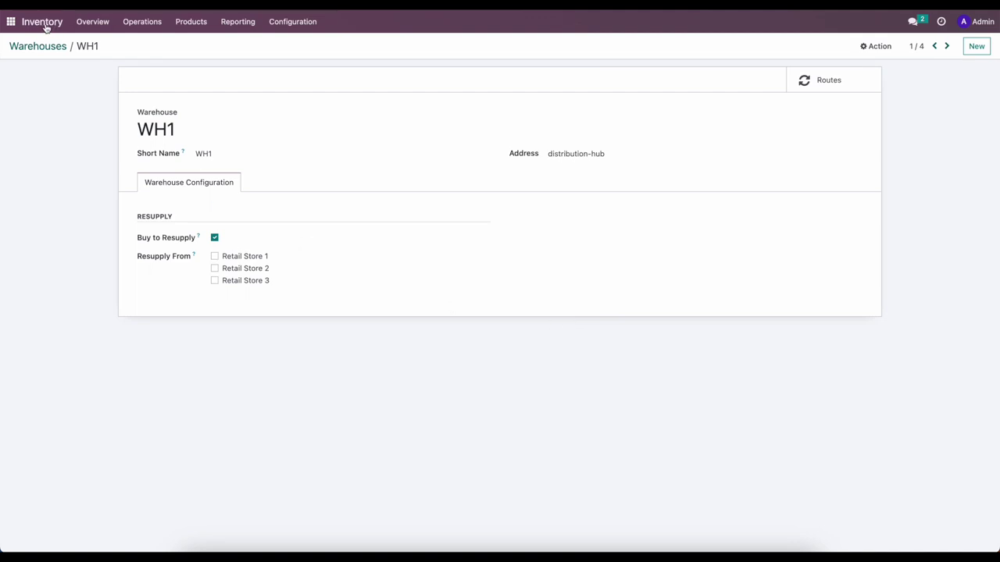
click(11, 21)
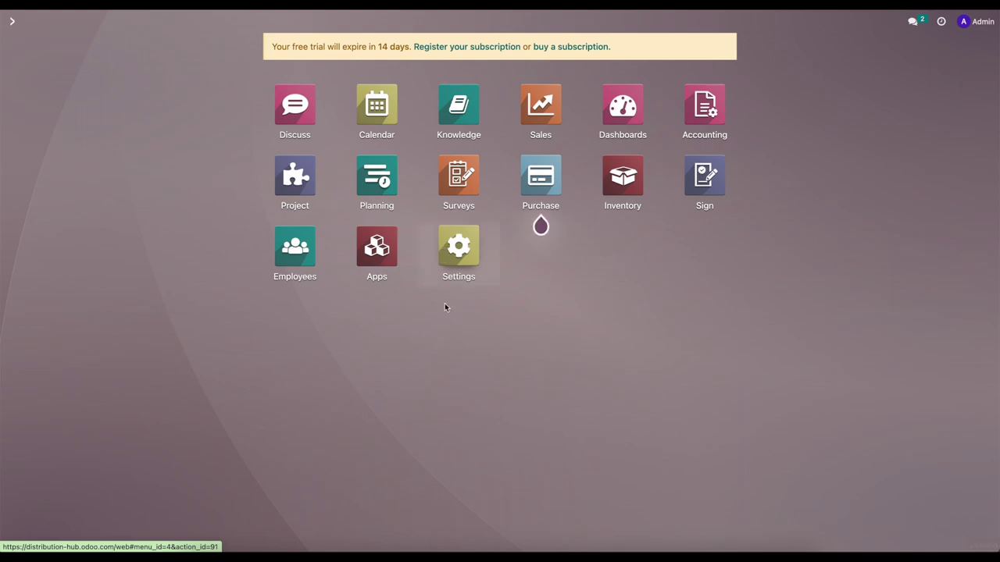
click(452, 277)
scroll(445, 319, down, 15)
click(244, 389)
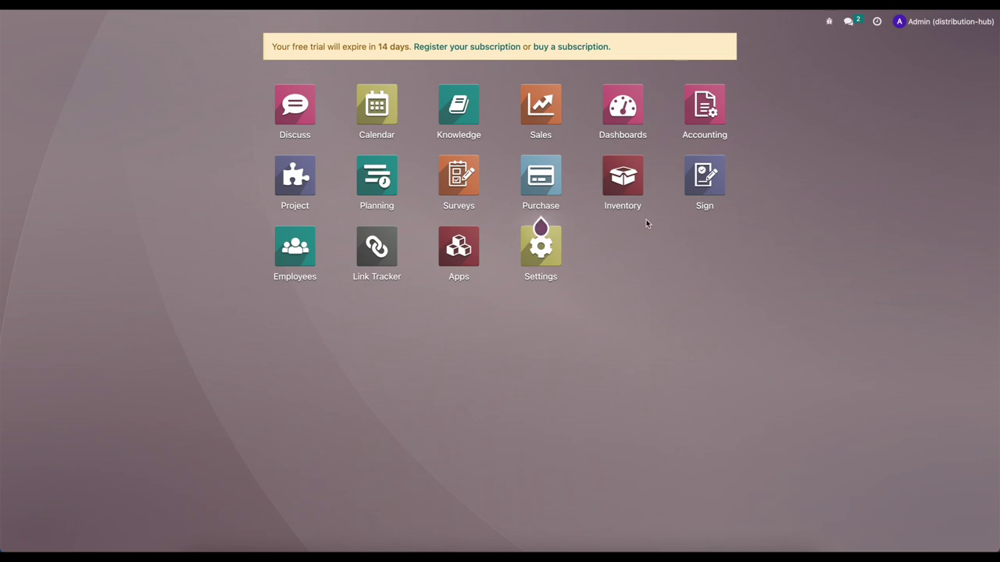
Examine the WH1 warehouse's technical locations and operation types, and its resupply configuration
click(623, 177)
click(291, 23)
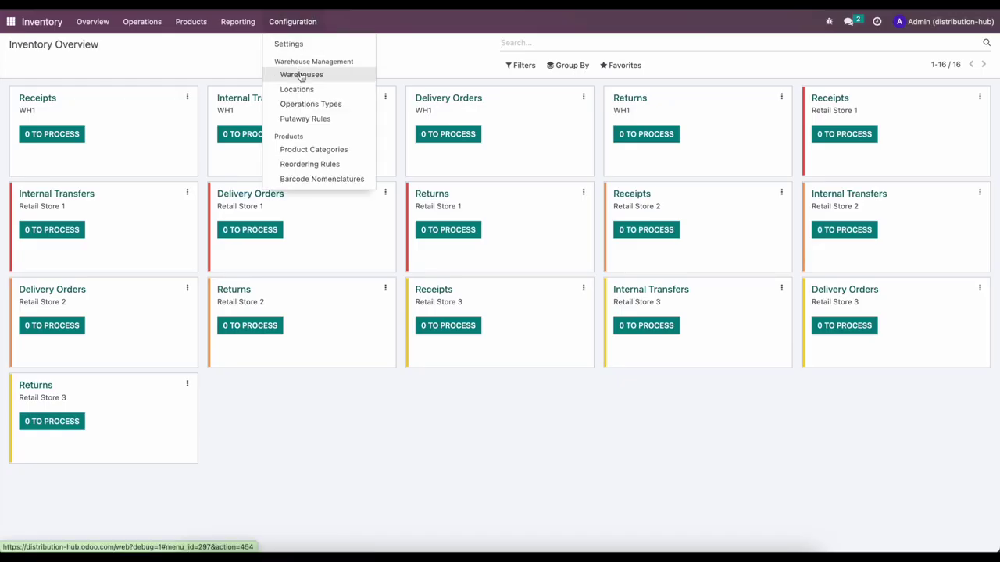
click(301, 75)
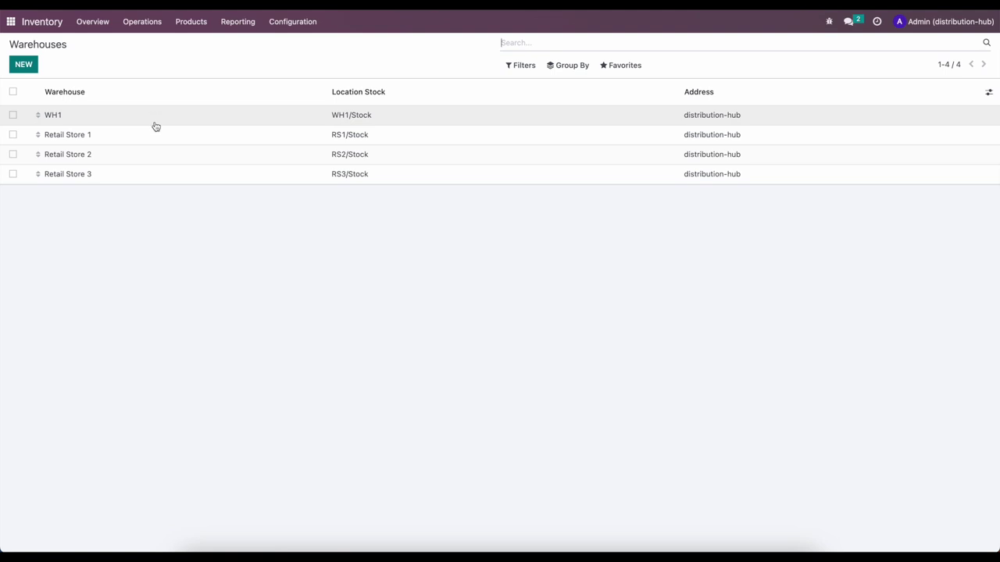
click(155, 126)
click(299, 189)
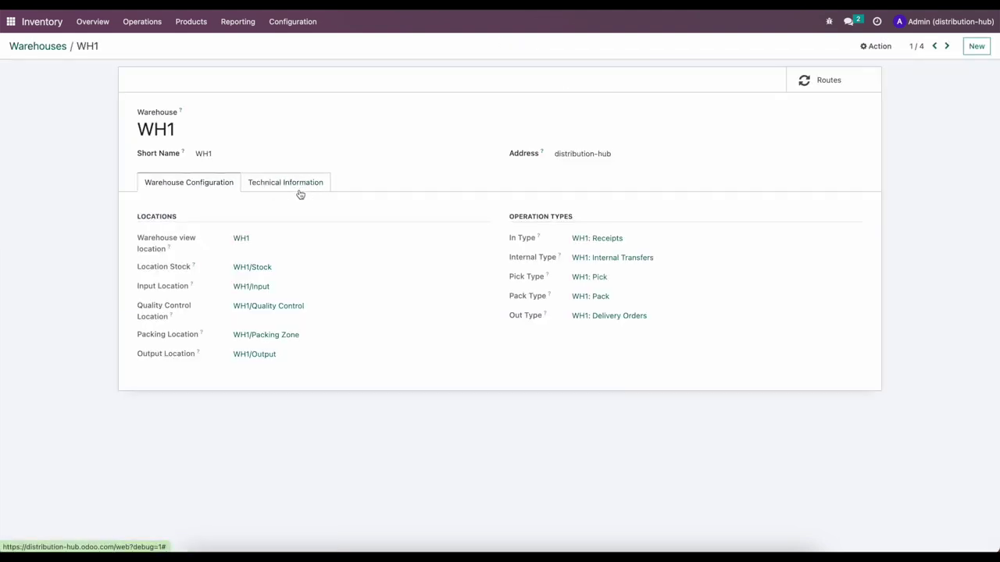
click(300, 192)
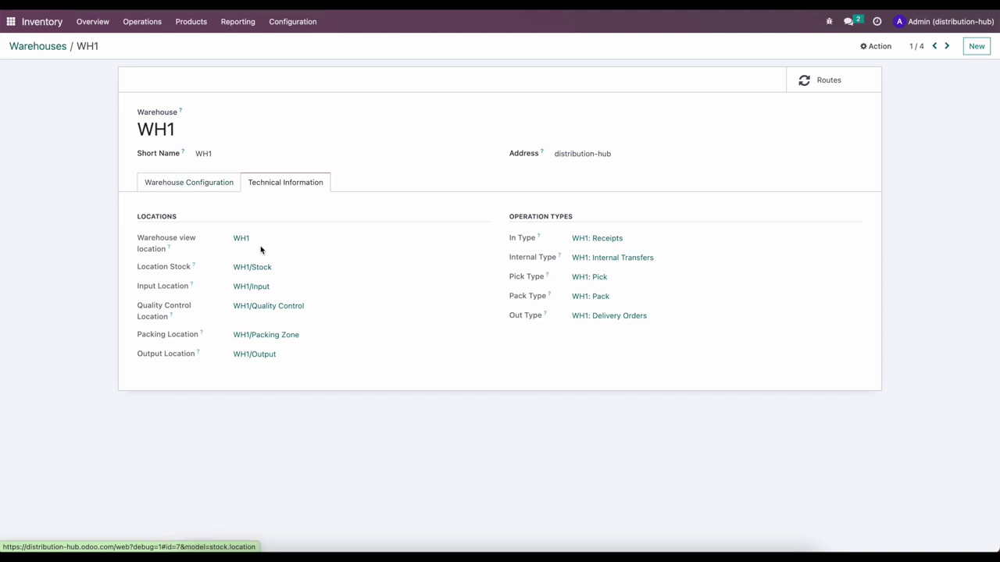
click(198, 187)
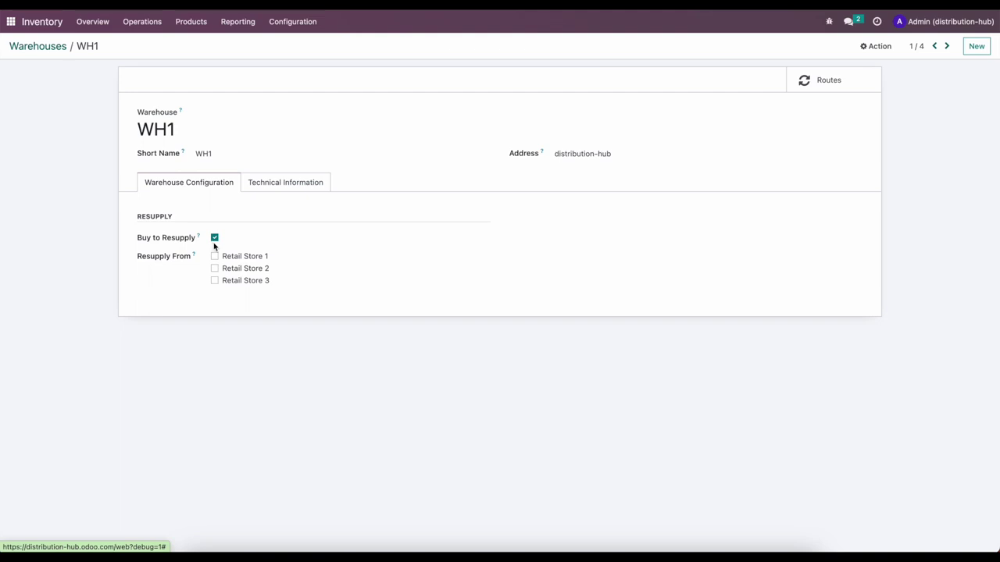
Turn off Buy to Resupply for Retail Store 1, set it to resupply from WH1, and save the warehouse
click(946, 46)
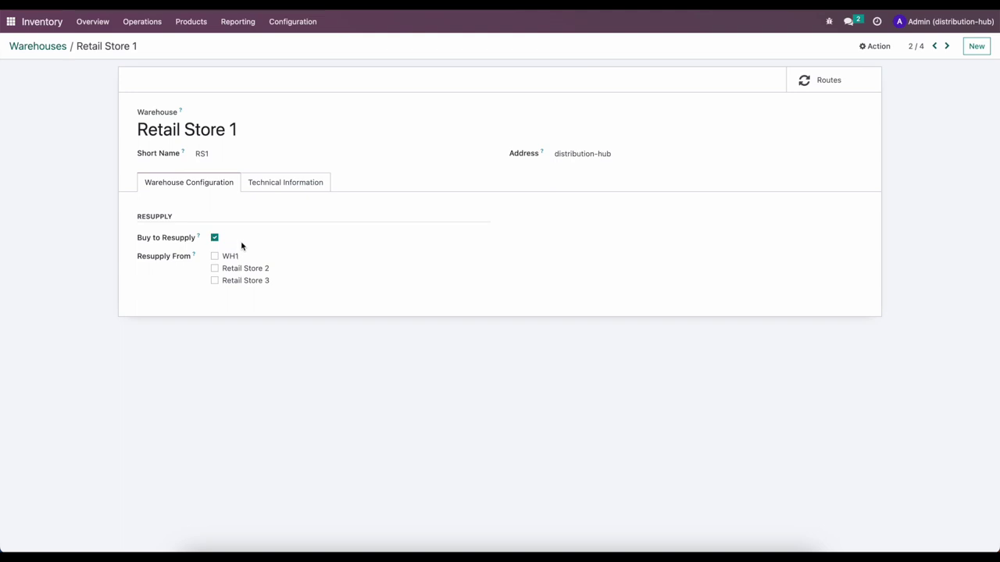
click(215, 238)
click(215, 256)
click(150, 46)
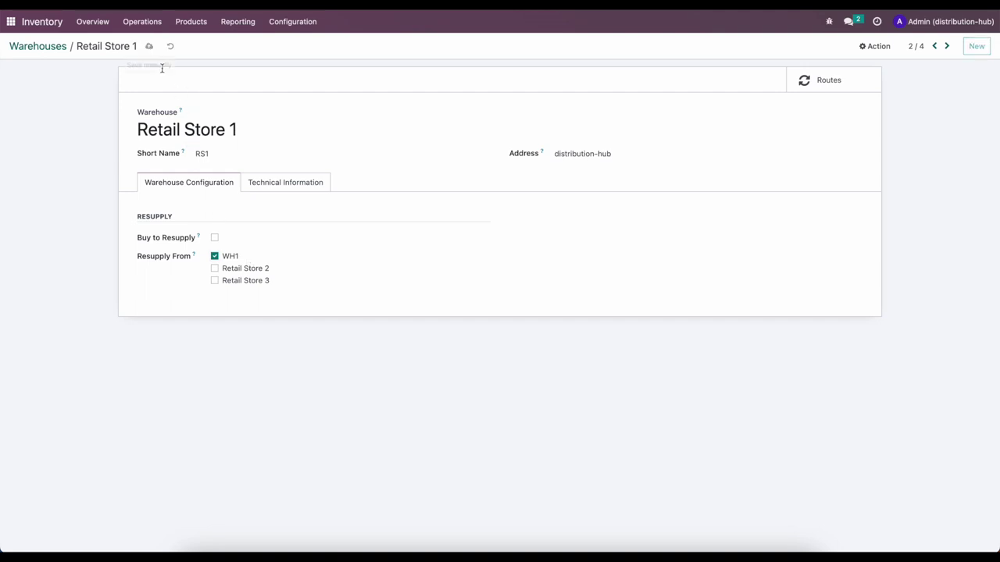
key(ctrl+r)
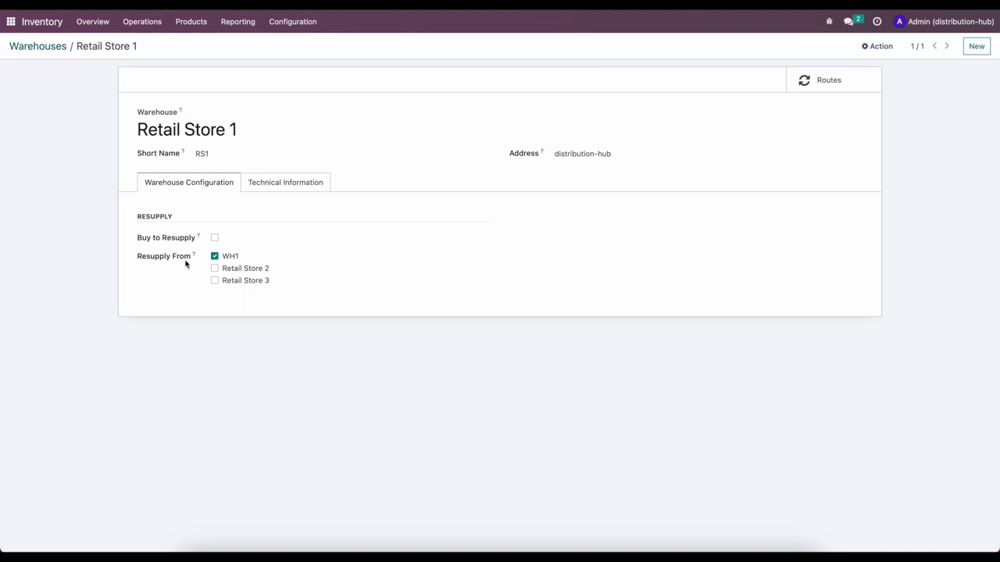
Set Retail Store 3 to resupply from WH1, disable its Buy to Resupply option, and save it
click(44, 46)
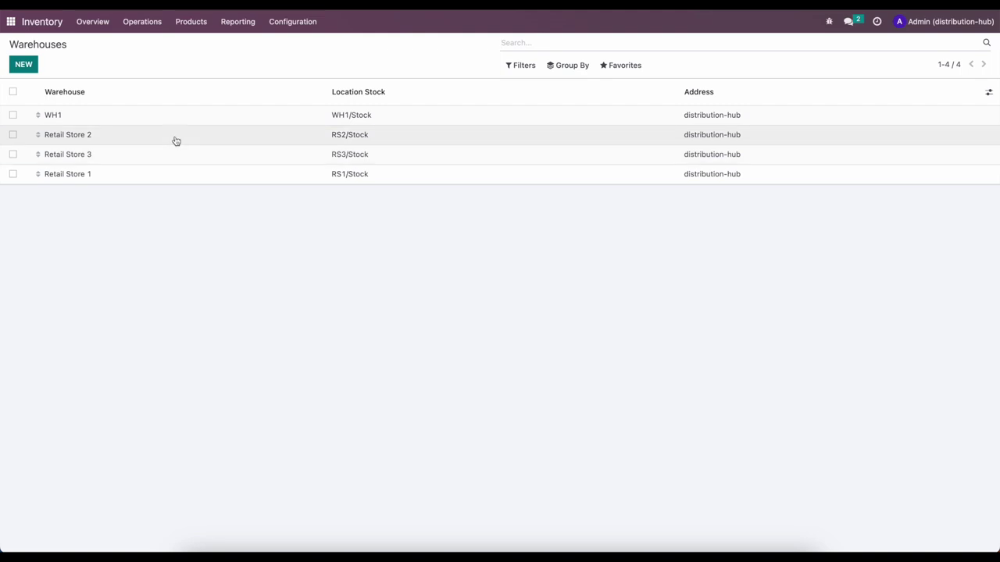
click(176, 154)
click(214, 256)
click(214, 238)
click(151, 46)
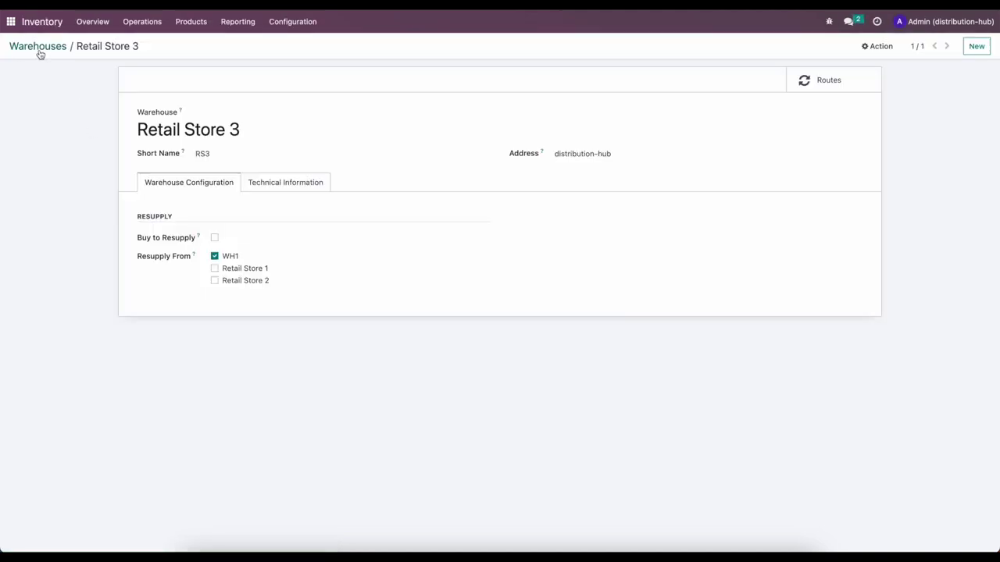
Set Retail Store 2 to resupply from WH1 with Buy to Resupply disabled, and save the record
click(39, 46)
click(161, 177)
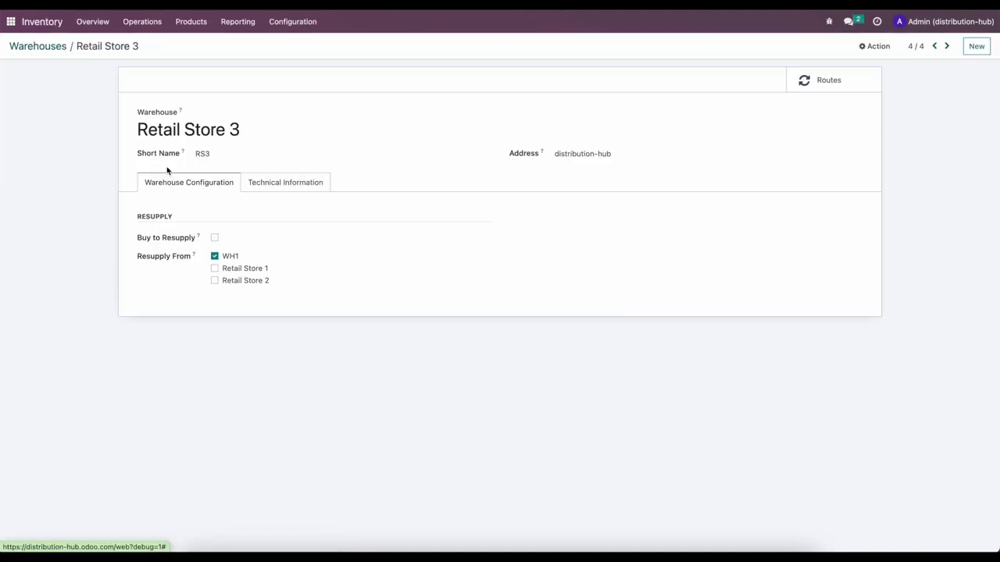
click(934, 47)
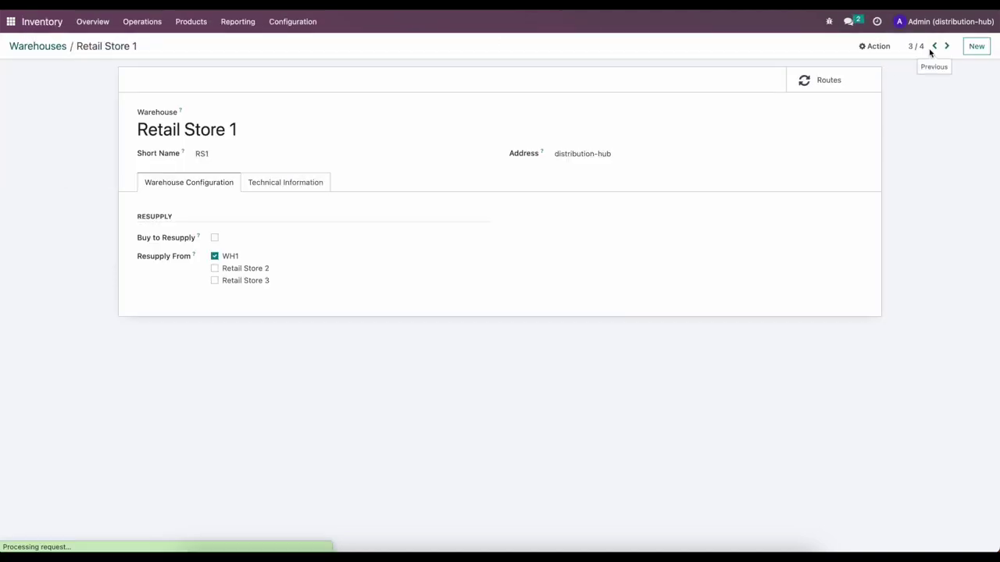
click(933, 47)
click(214, 256)
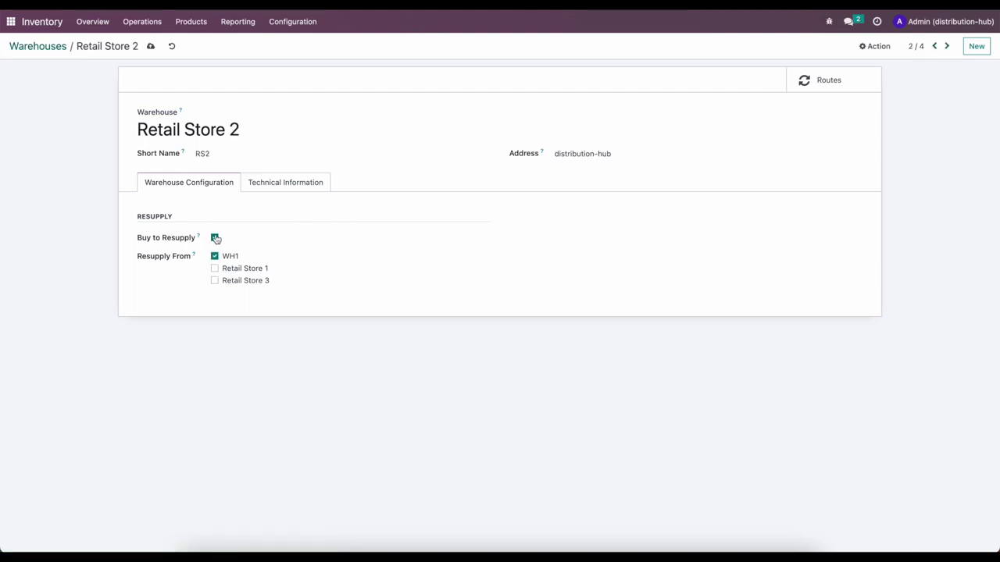
click(150, 46)
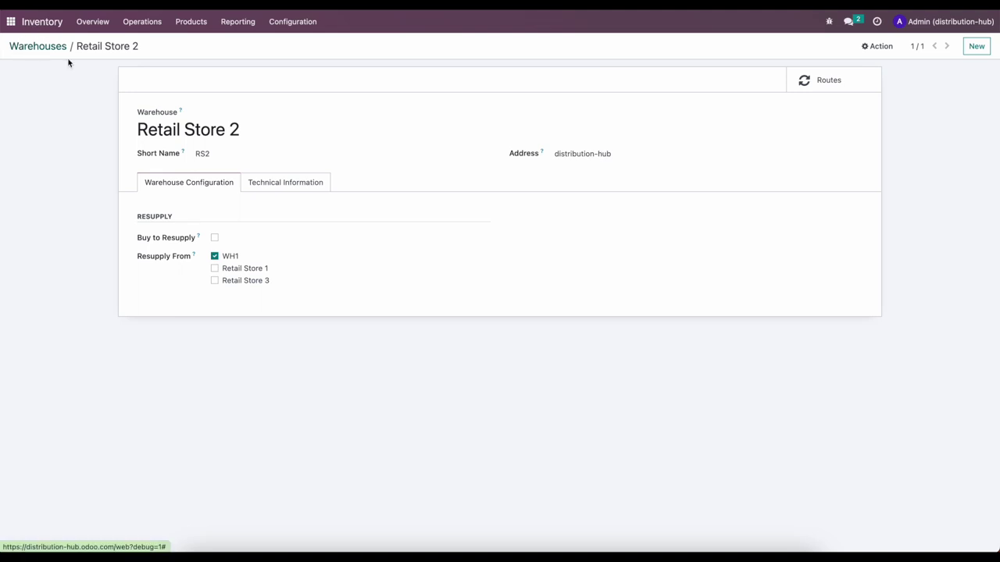
Return to the warehouse list and reorder it so Retail Store 2 comes directly before Retail Store 3
click(36, 47)
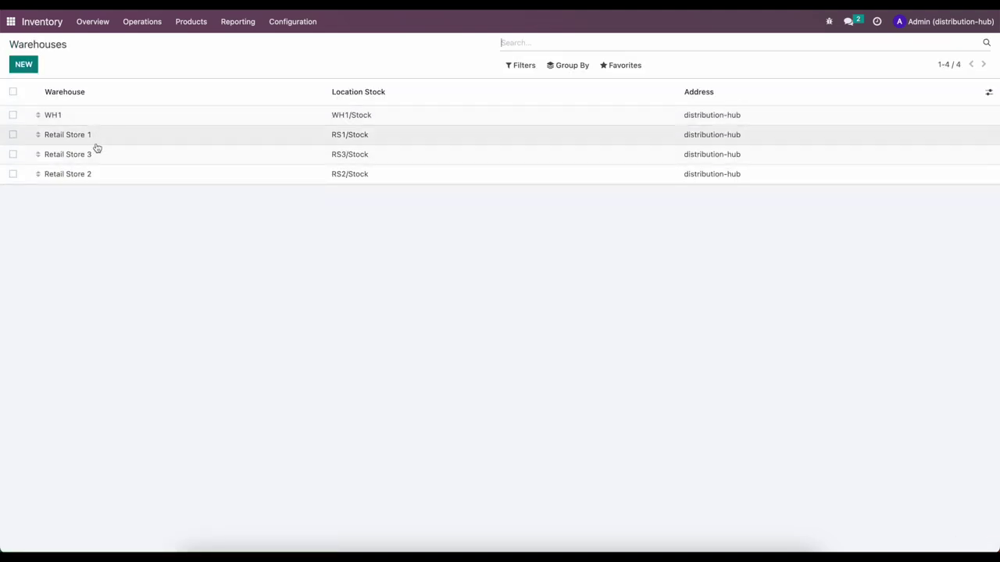
drag(37, 163, 40, 175)
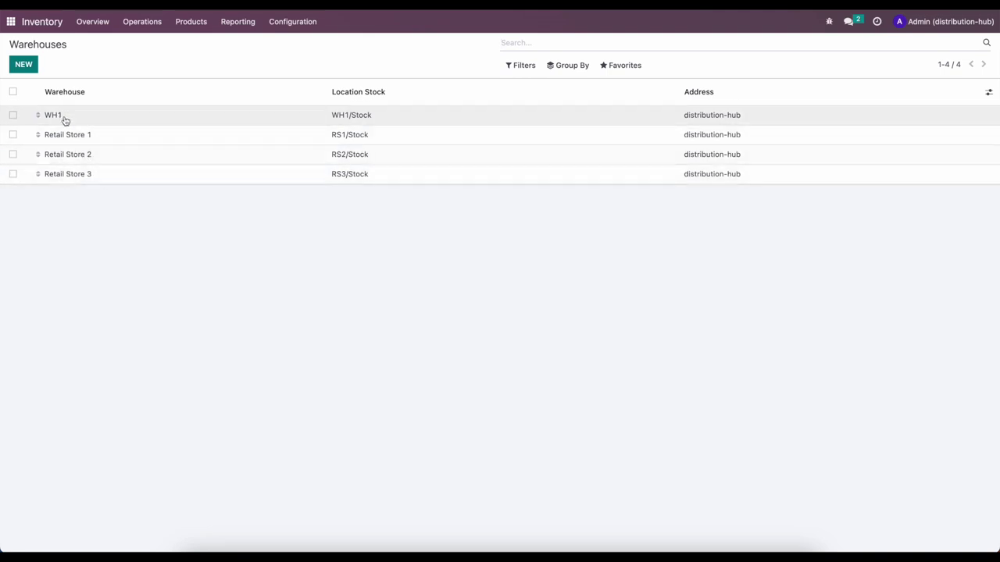
Examine the routes of the Retail Store 1 warehouse, check for a route configuration option, and reload the page
click(283, 23)
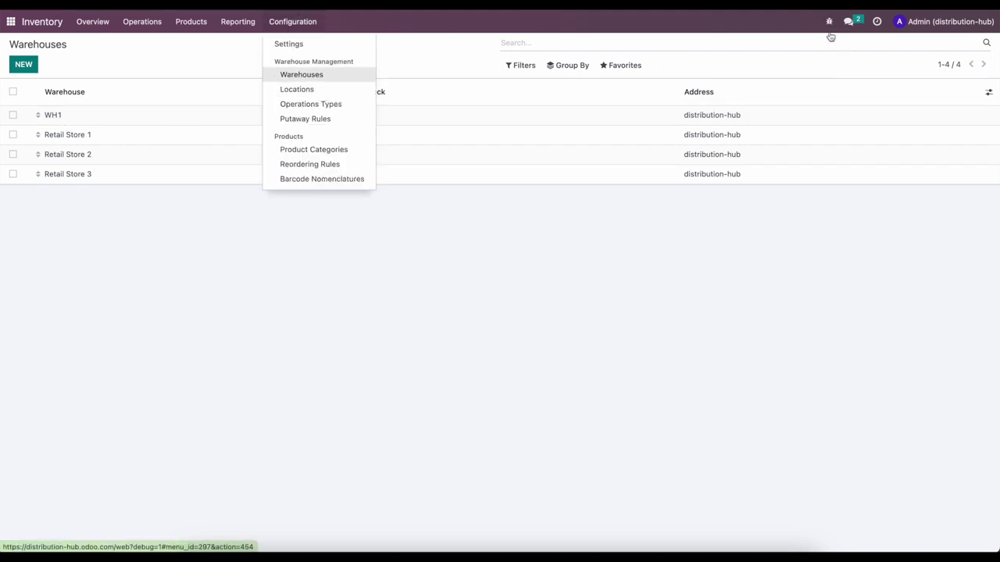
click(190, 136)
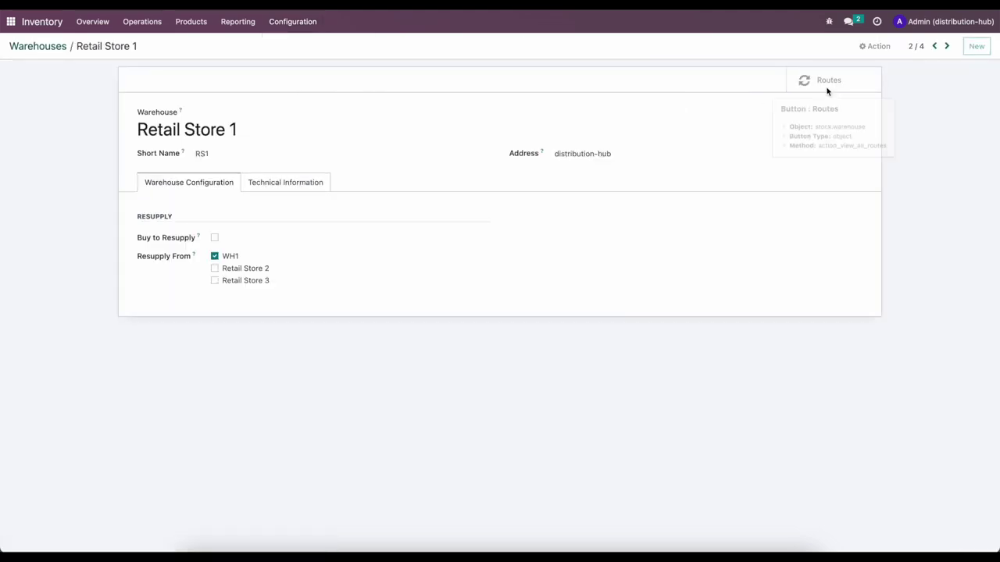
click(827, 83)
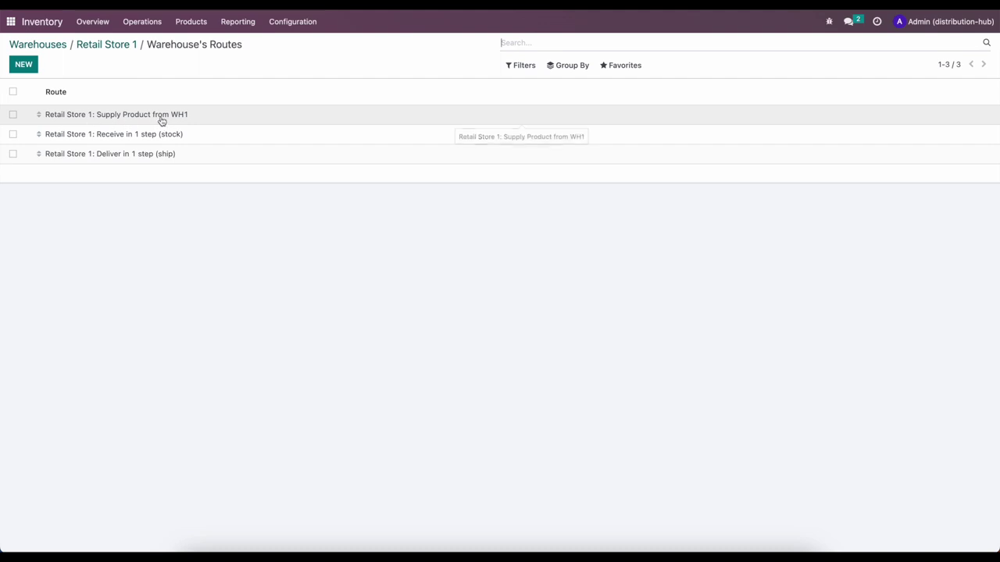
click(104, 47)
click(141, 24)
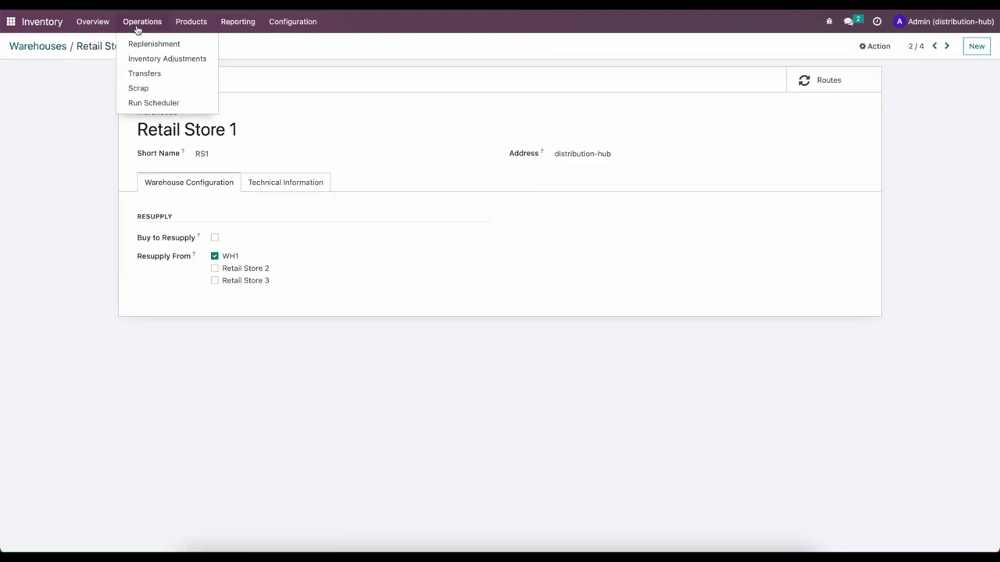
click(289, 24)
click(141, 21)
key(super+r)
Enable Multi-Step Routes in the Inventory settings and save them
click(297, 25)
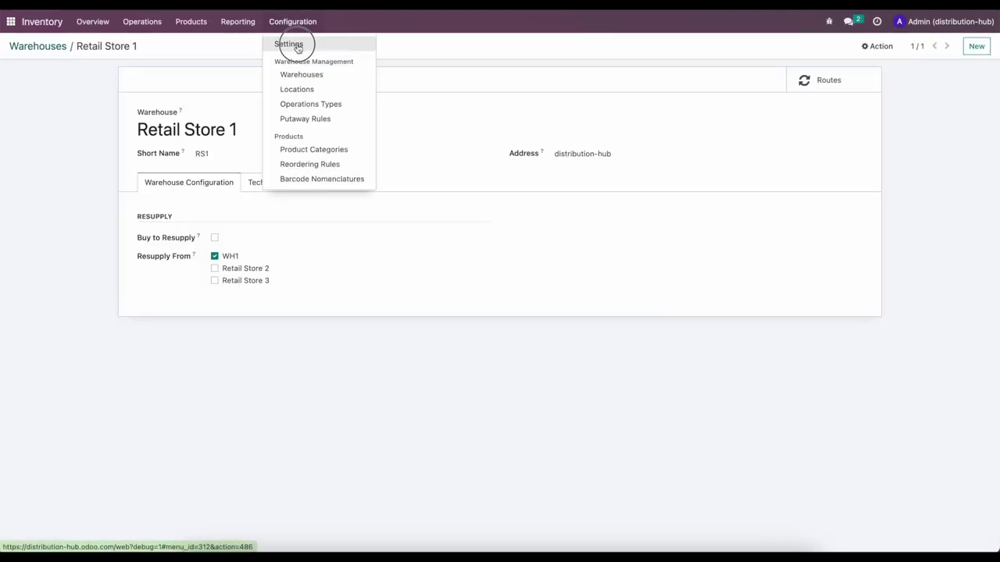
click(294, 44)
scroll(315, 246, down, 10)
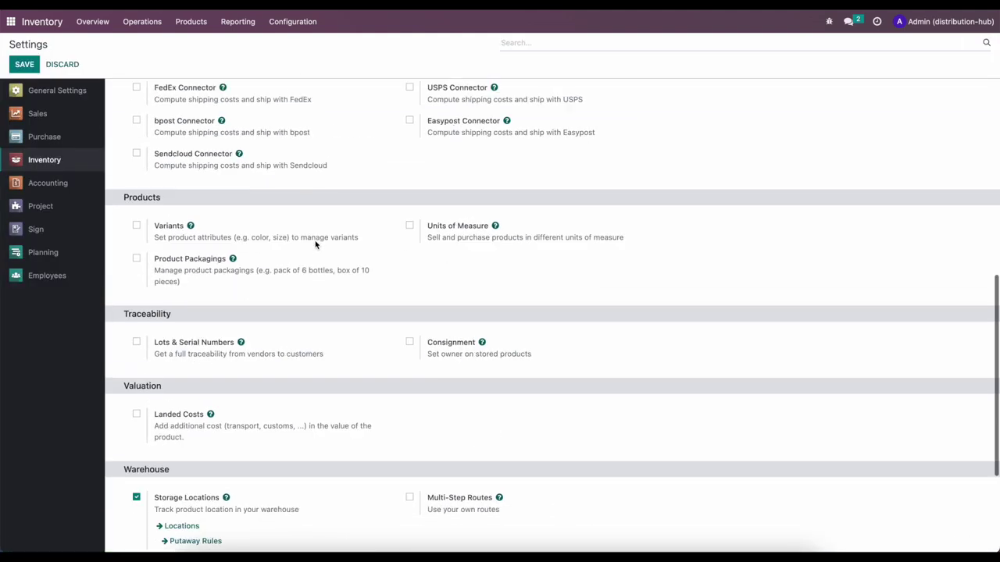
click(409, 321)
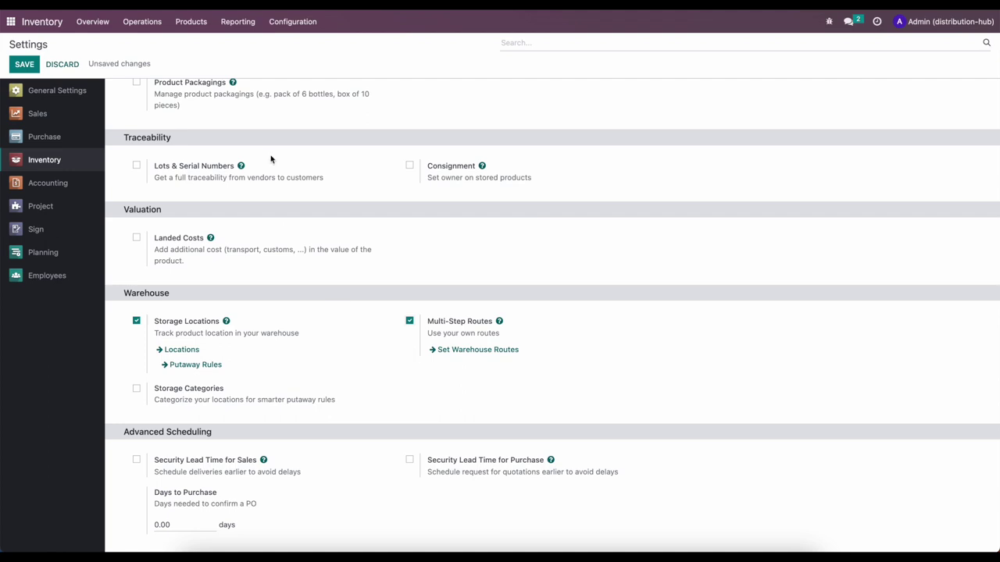
click(24, 64)
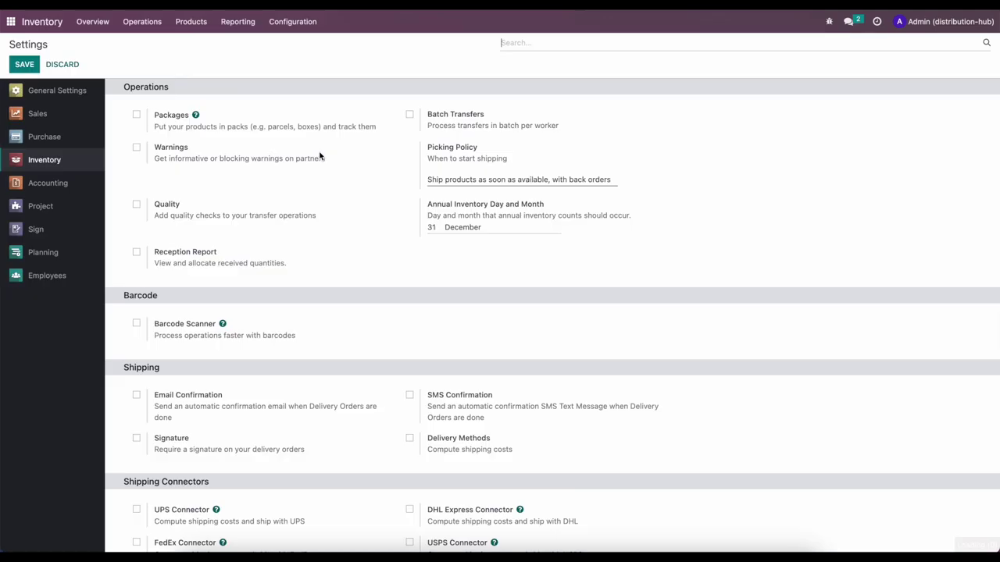
Review the list of all warehouse routes and the incoming and outgoing shipment options of Retail Store 1
click(278, 21)
click(319, 107)
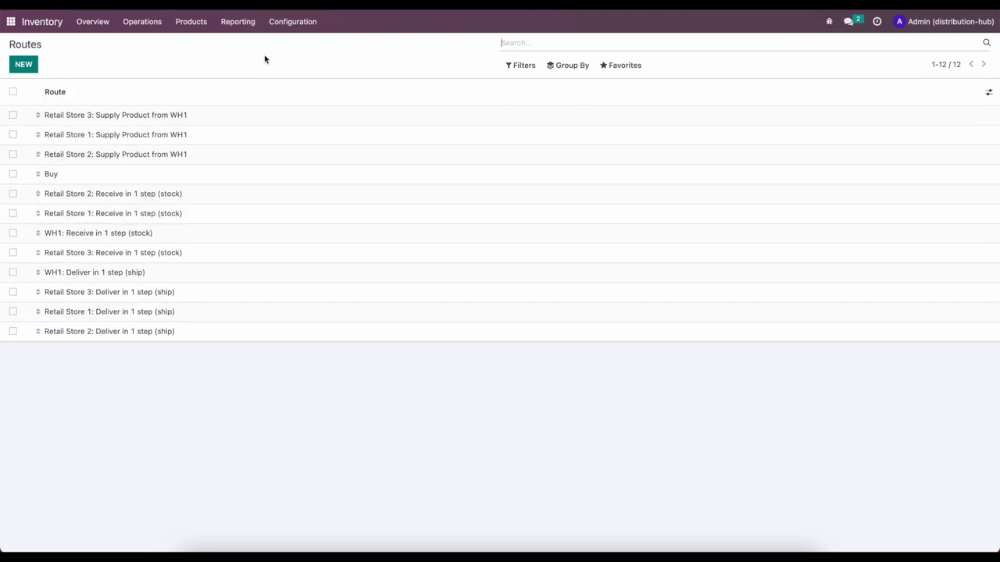
click(286, 24)
click(302, 75)
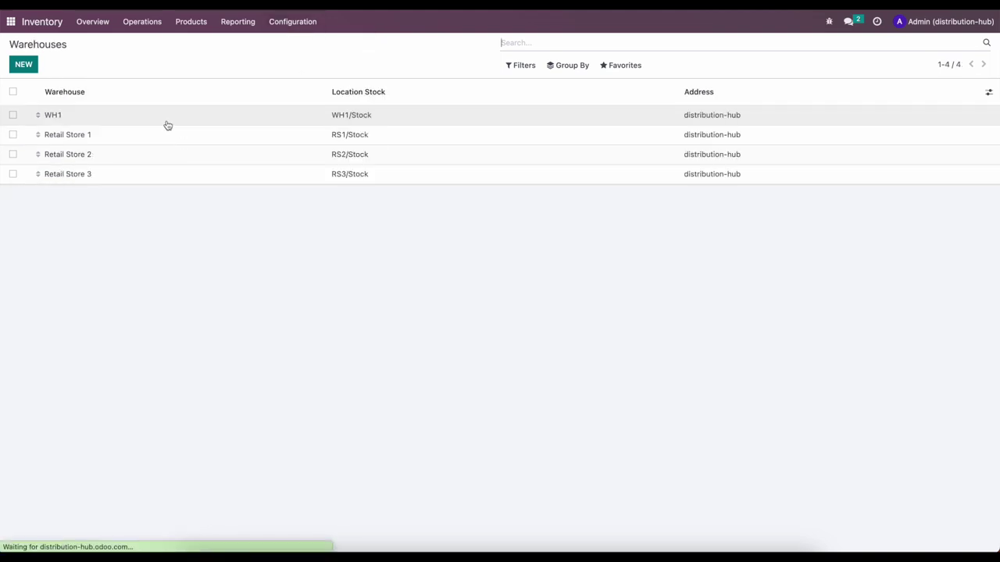
click(165, 135)
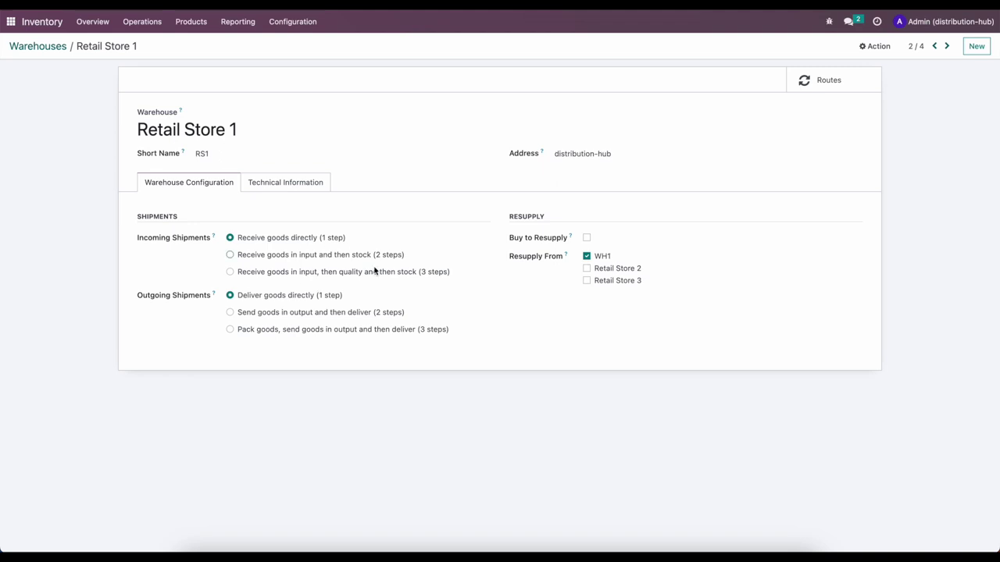
click(55, 50)
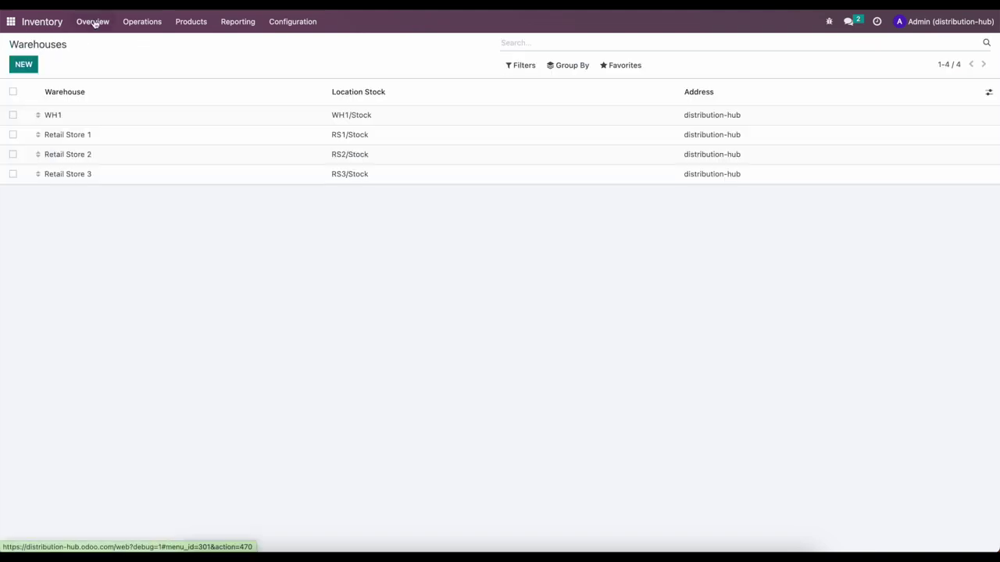
Group the Inventory Overview by warehouse and save this search as the default favorite named Inventory Overview
click(94, 24)
click(581, 68)
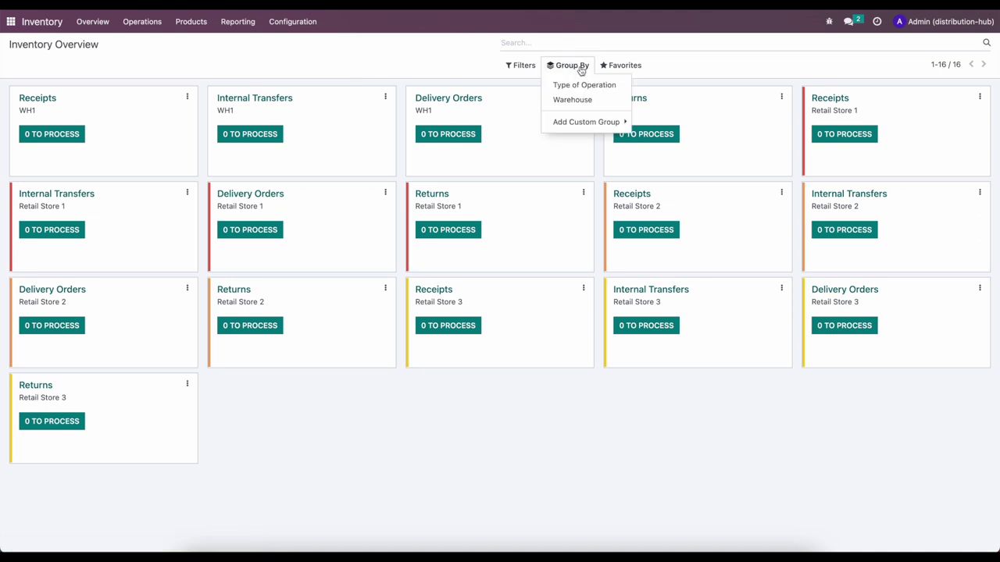
click(579, 100)
click(625, 66)
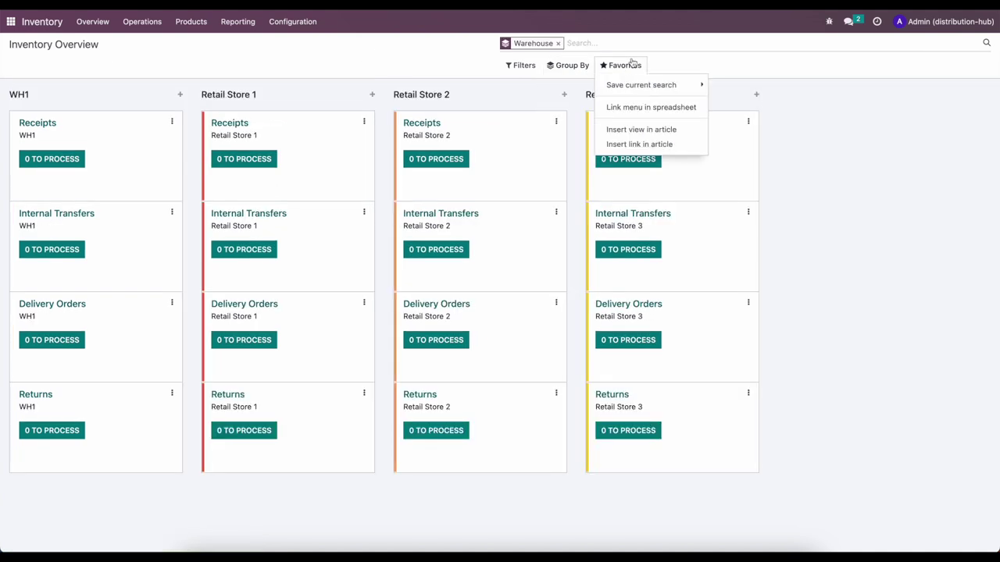
click(632, 84)
click(719, 100)
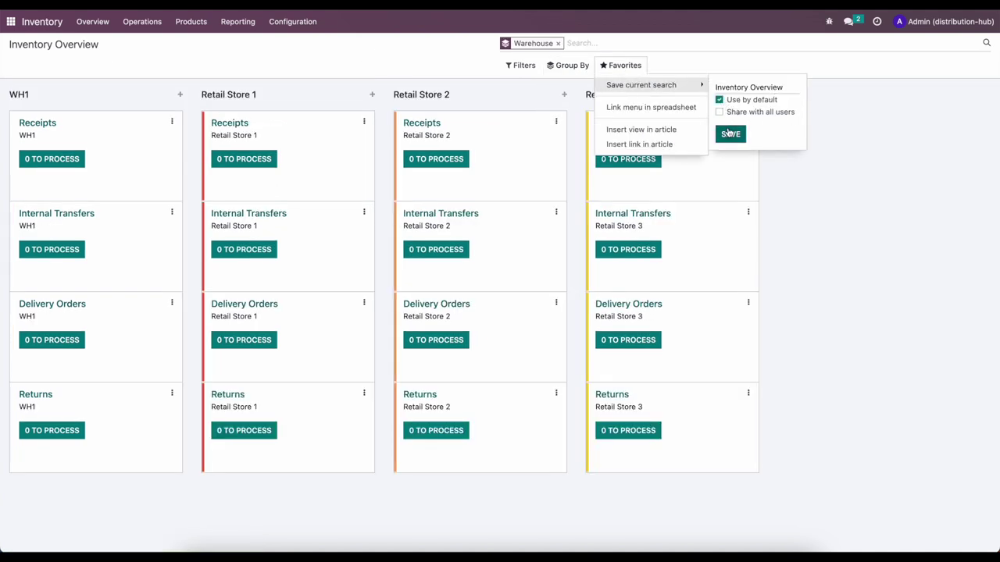
click(731, 134)
click(829, 181)
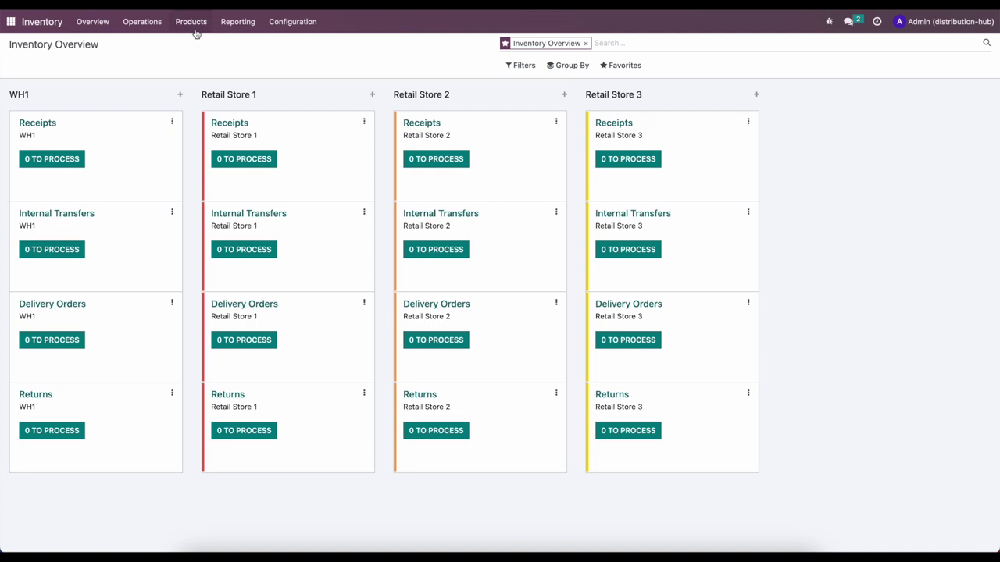
Create a new product named Product 1 with no customer taxes and a sales price of $10
click(197, 44)
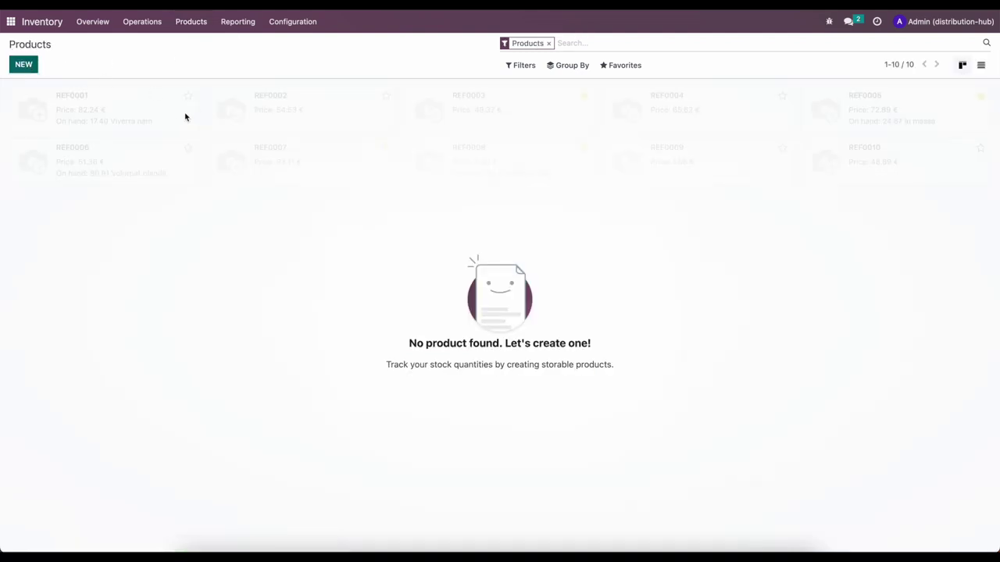
key(alt+c)
text(Product 1)
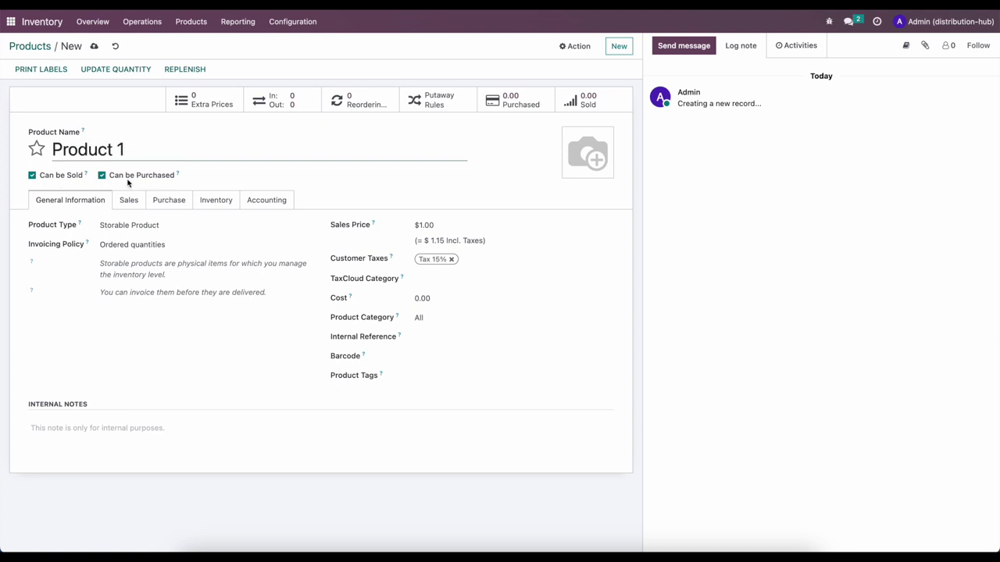
click(456, 261)
click(451, 259)
click(437, 294)
click(439, 225)
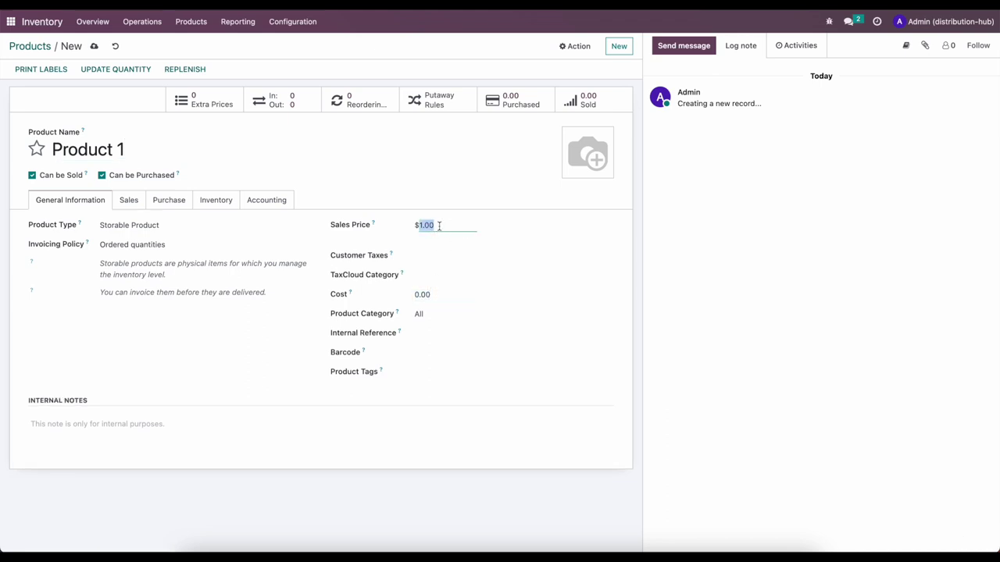
text(10)
click(413, 197)
Add Vendor 1 as Product 1's vendor at a price of 2.00 USD and remove the vendor tax
click(131, 203)
click(164, 204)
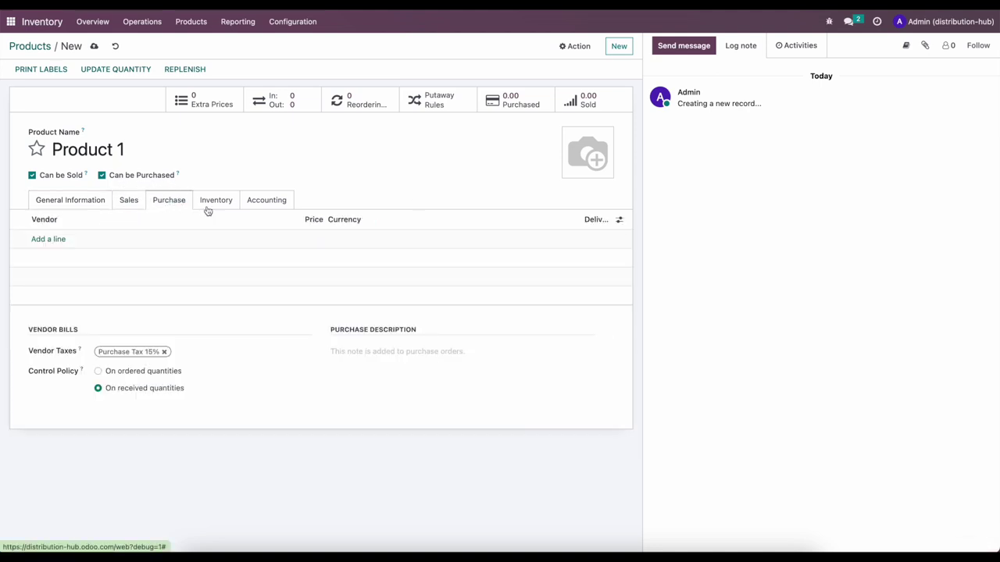
click(50, 239)
text(Vendor 1)
click(65, 256)
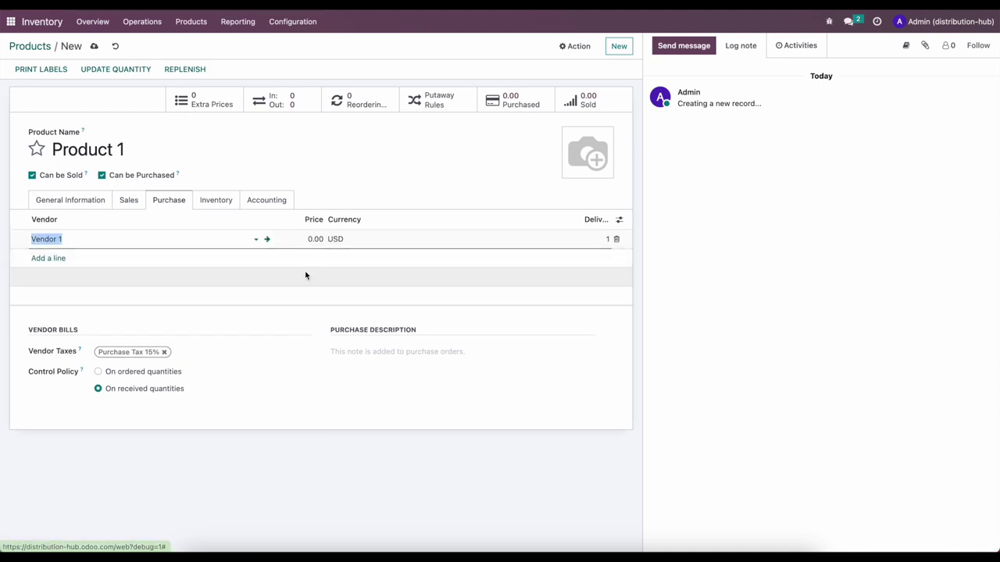
key(Tab)
text(2)
click(400, 309)
click(164, 352)
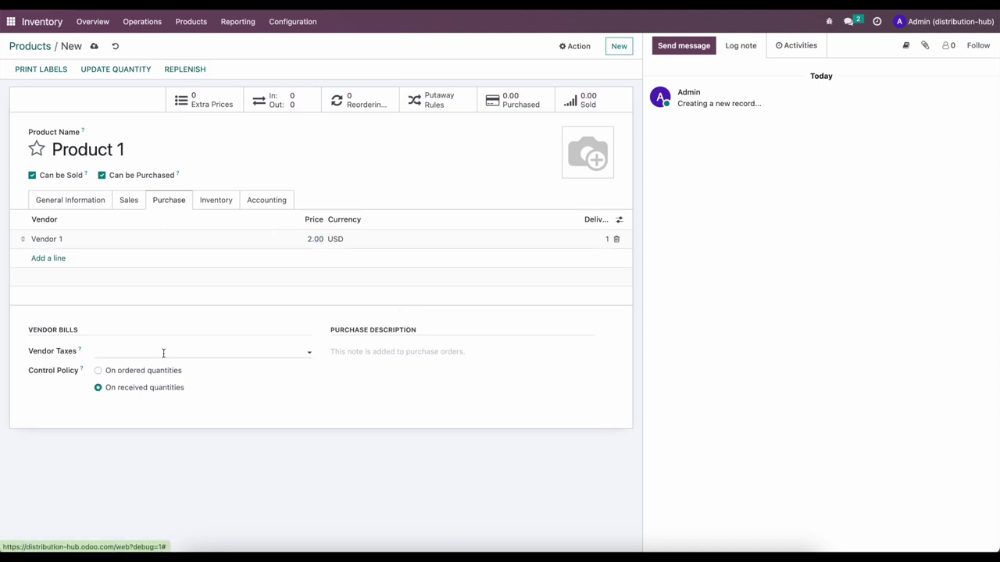
Enable the Supply Product from WH1 routes of all three retail stores on Product 1 and save the product
click(222, 202)
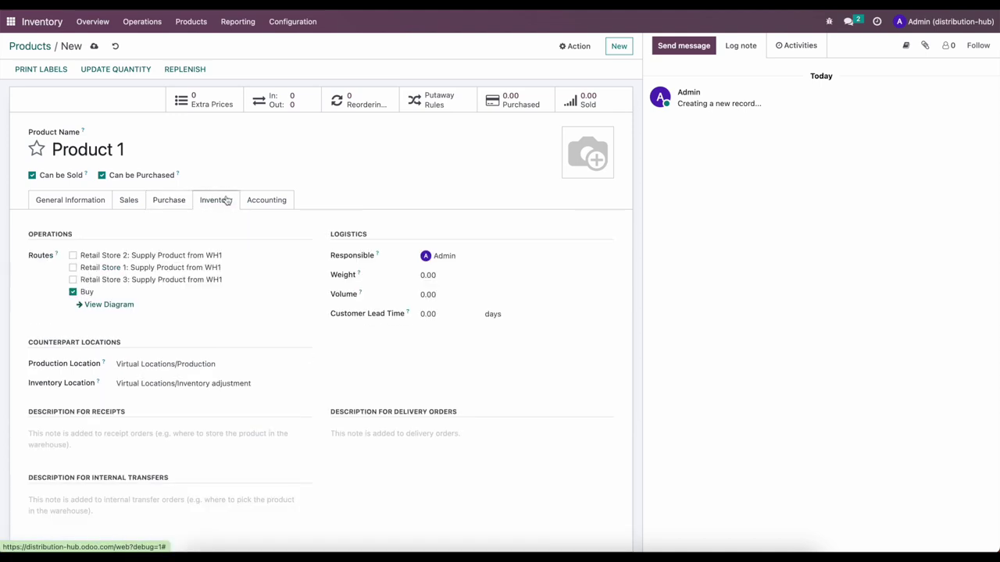
click(73, 255)
click(72, 267)
click(73, 279)
click(94, 47)
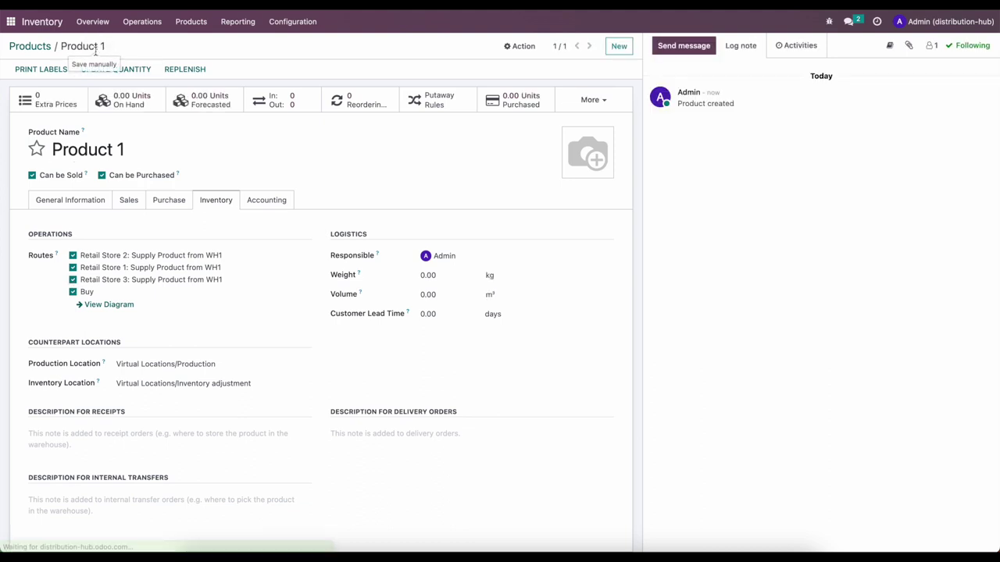
Duplicate Product 1 and rename the copy Product 2
click(522, 46)
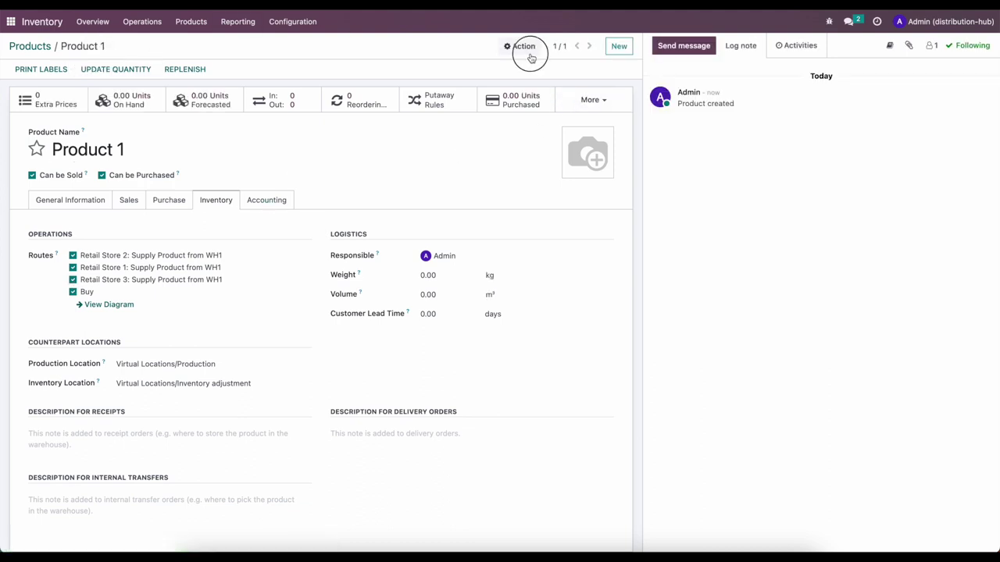
click(530, 81)
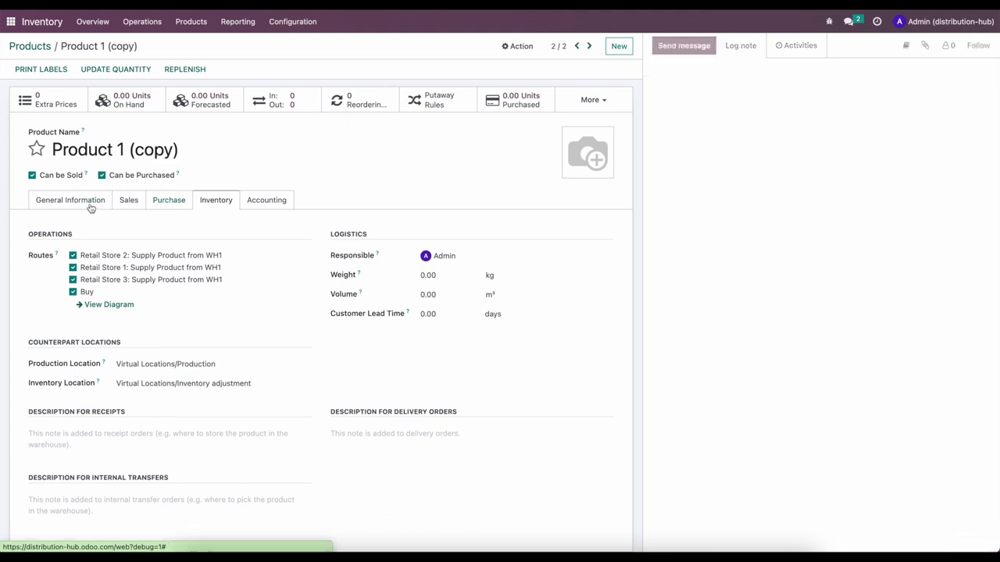
drag(118, 149, 233, 149)
text(3)
key(BackSpace)
text(2)
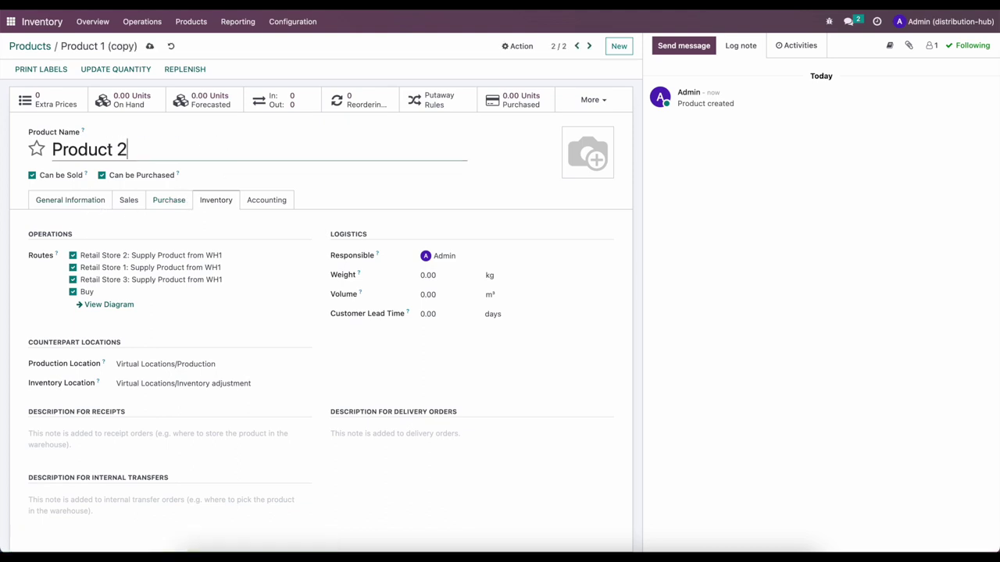
Add Vendor 1 as Product 2's vendor at a price of 5.00 USD and save the product
click(169, 200)
click(58, 246)
click(70, 239)
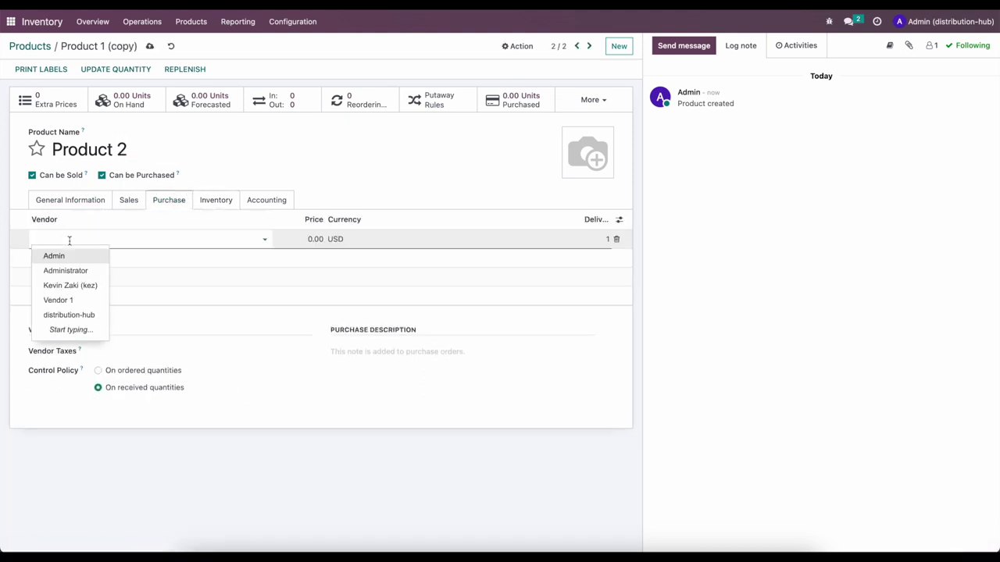
click(78, 299)
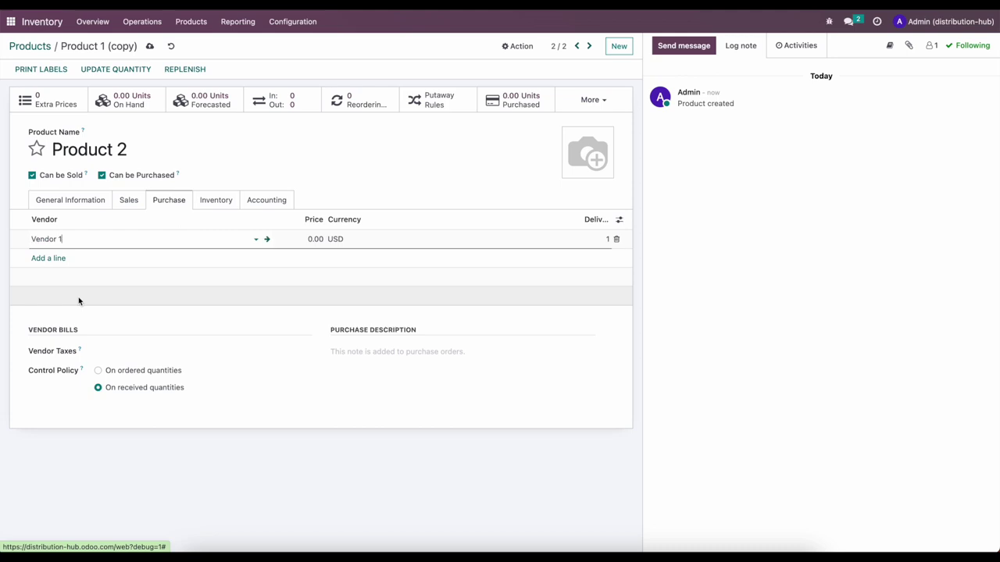
click(301, 239)
text(5)
click(315, 299)
click(149, 46)
Duplicate Product 2 and rename the copy Product 3
click(526, 51)
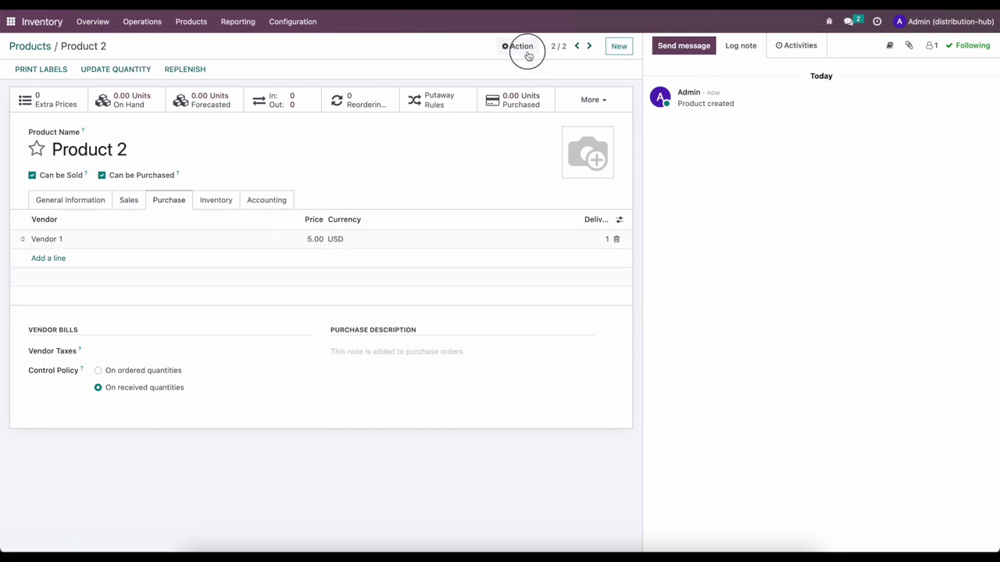
click(443, 100)
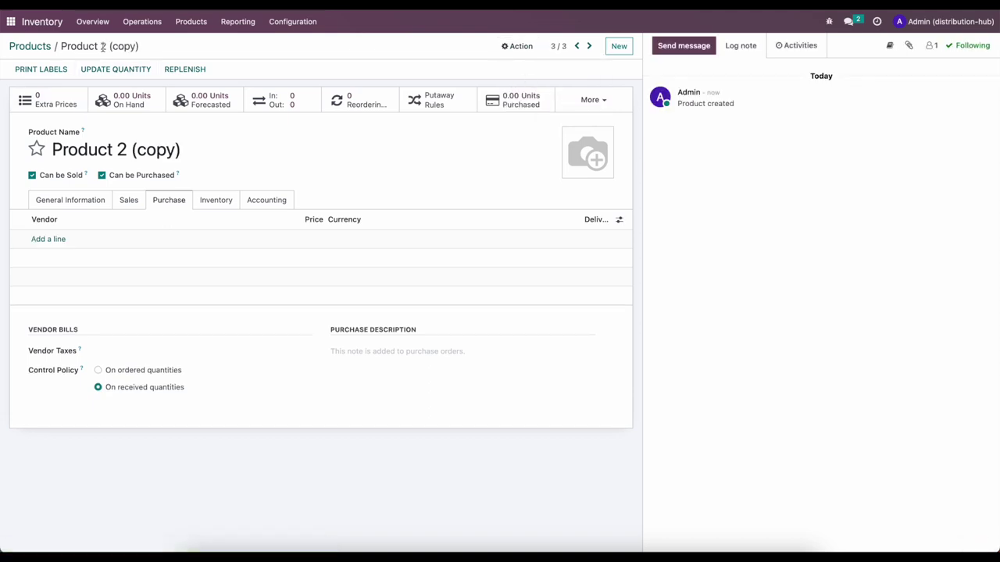
drag(117, 150, 272, 155)
text(3)
Add Vendor 1 as Product 3's vendor at a price of 10.00 USD and save the product
click(53, 239)
click(70, 300)
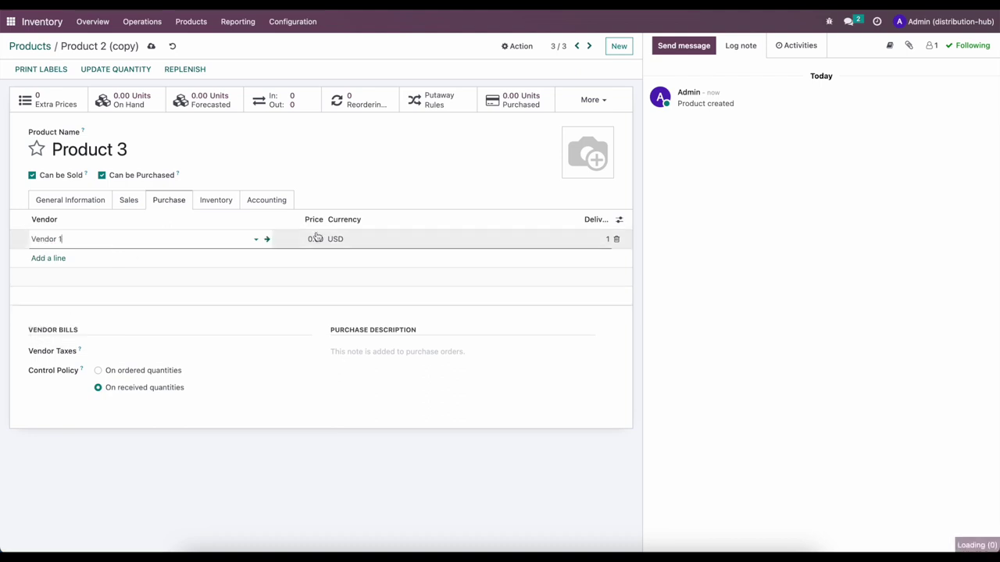
click(315, 239)
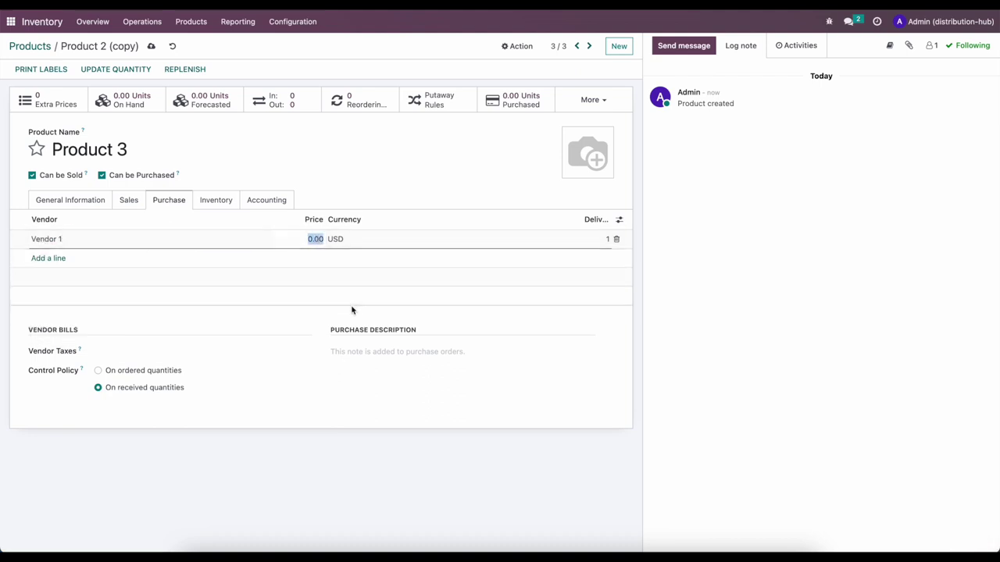
text(10)
click(297, 275)
click(151, 46)
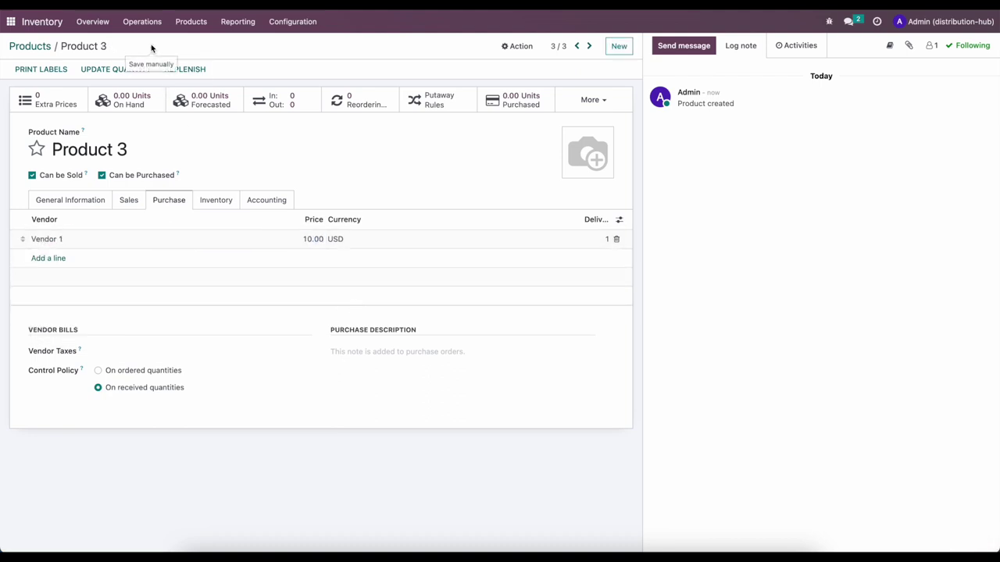
Open the reordering rules list and remove its Trigger Auto filter
click(40, 46)
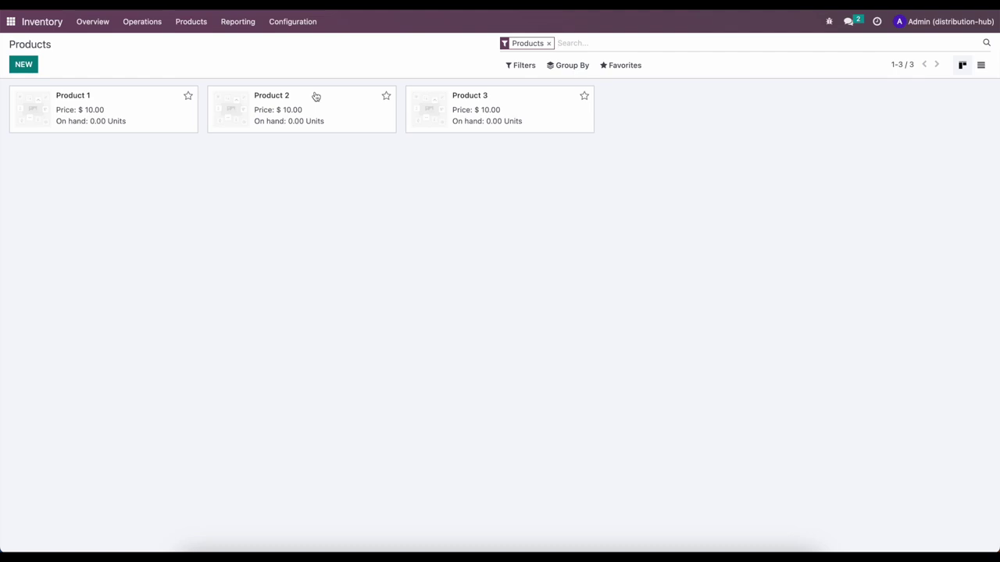
click(293, 23)
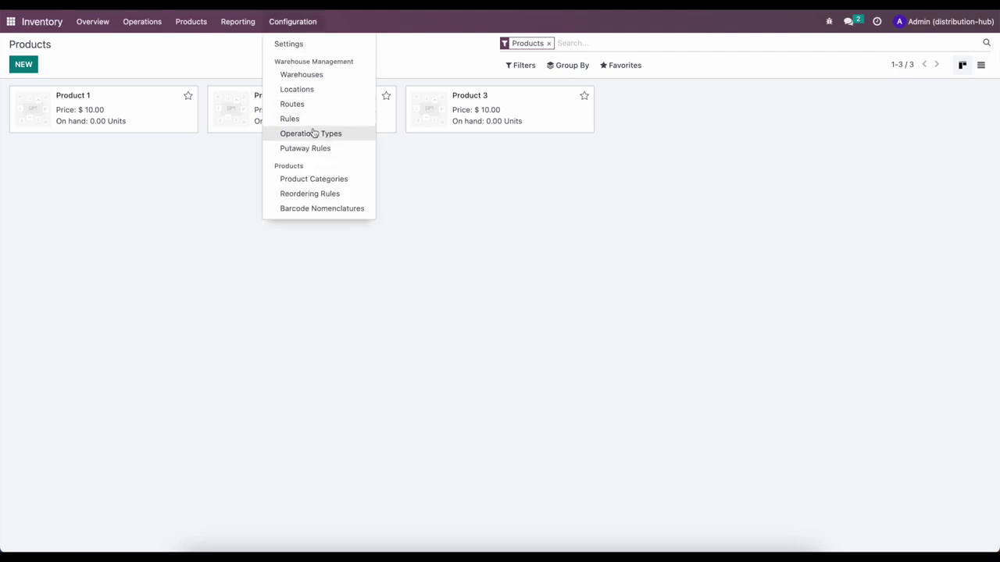
click(318, 193)
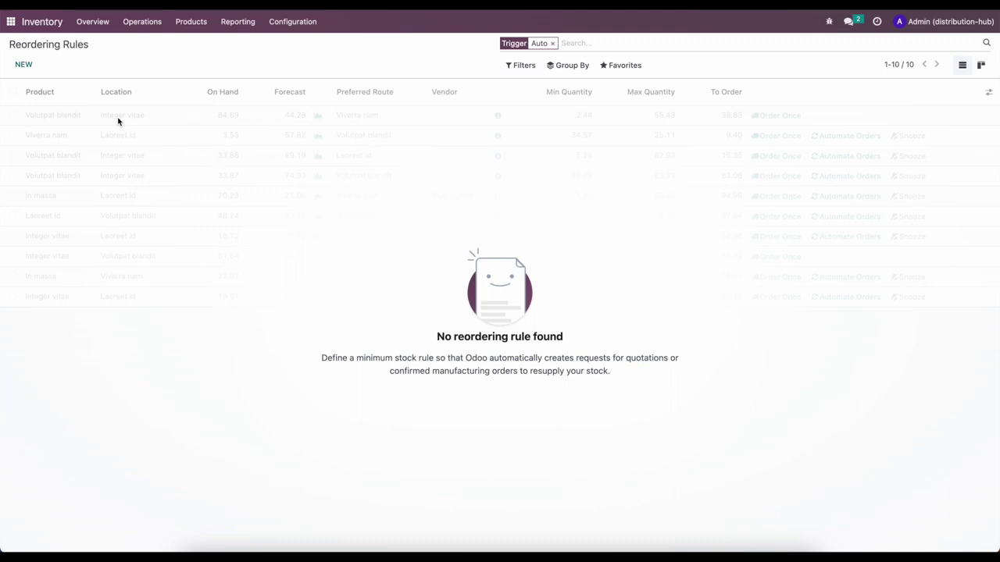
key(BackSpace)
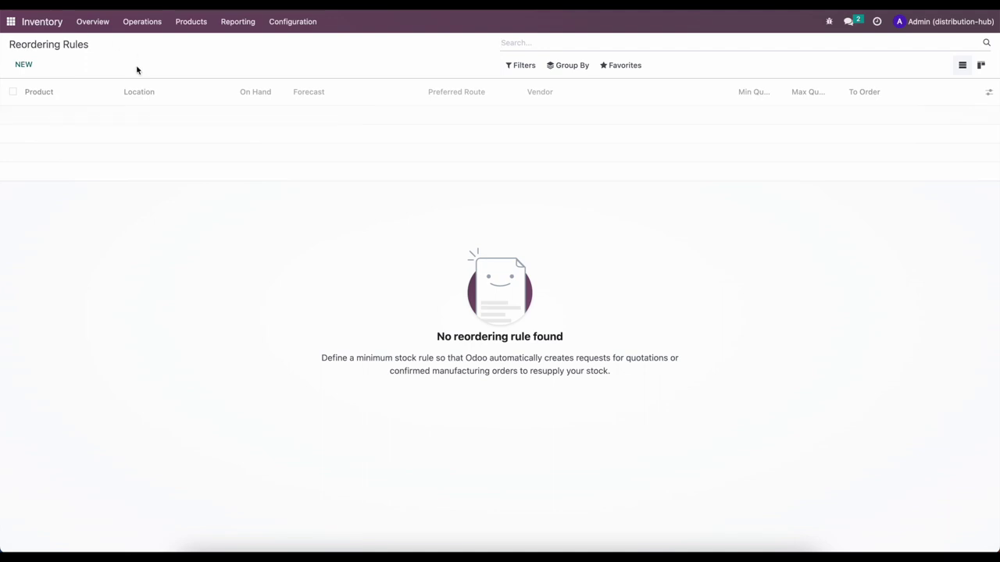
Create a reordering rule for Product 1 at WH1/Stock with the Buy route and Vendor 1
click(23, 65)
click(74, 115)
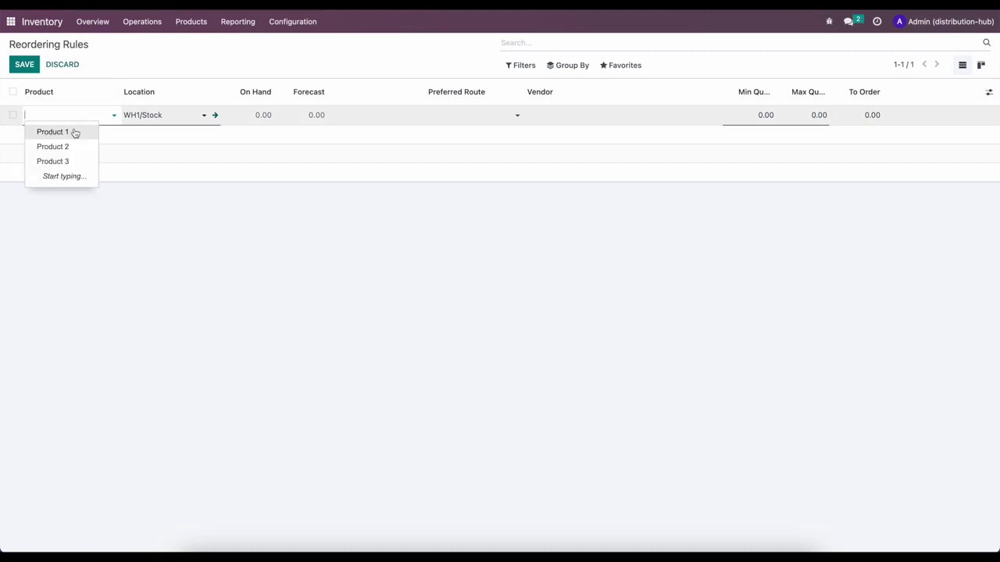
click(74, 132)
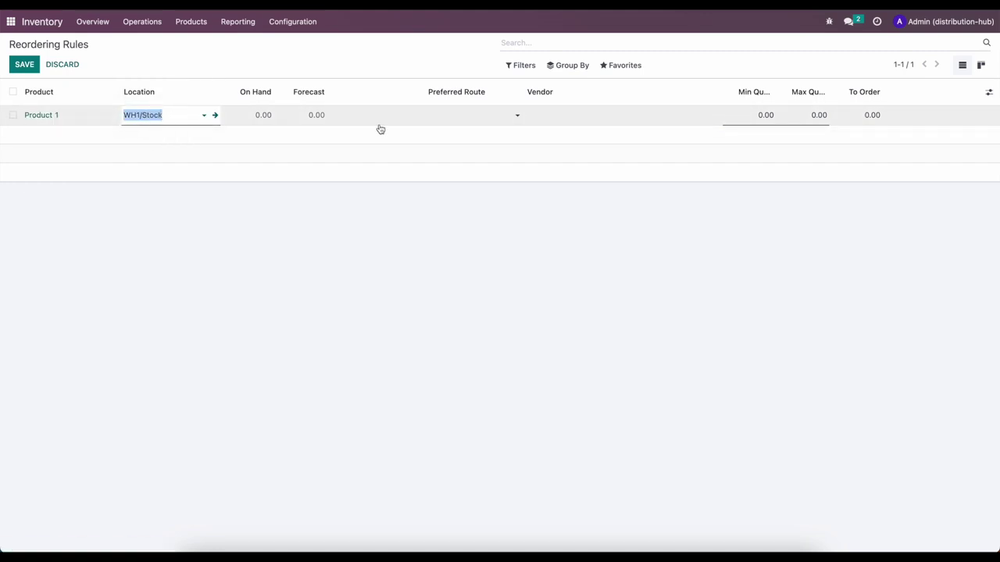
click(477, 112)
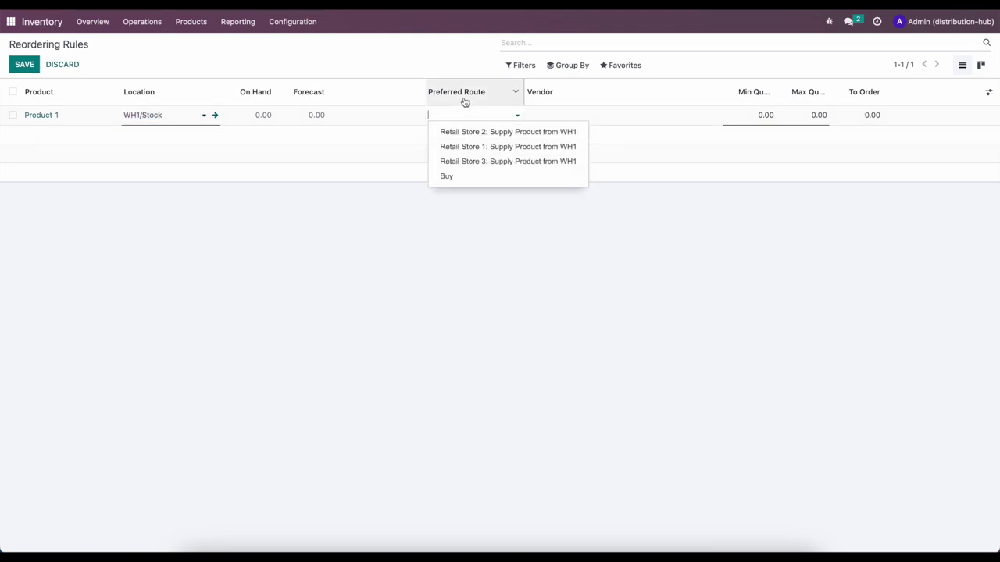
click(463, 175)
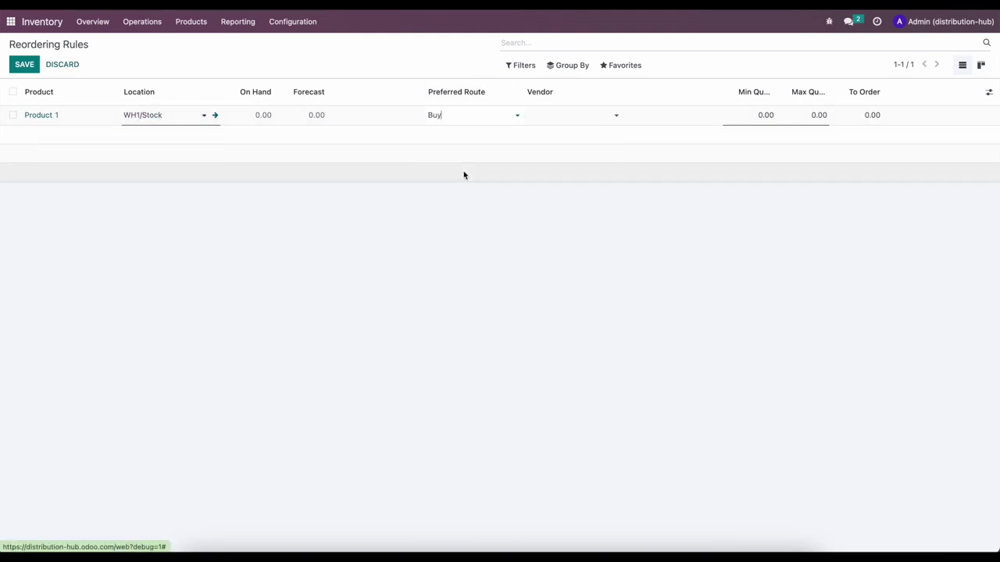
click(576, 116)
click(574, 130)
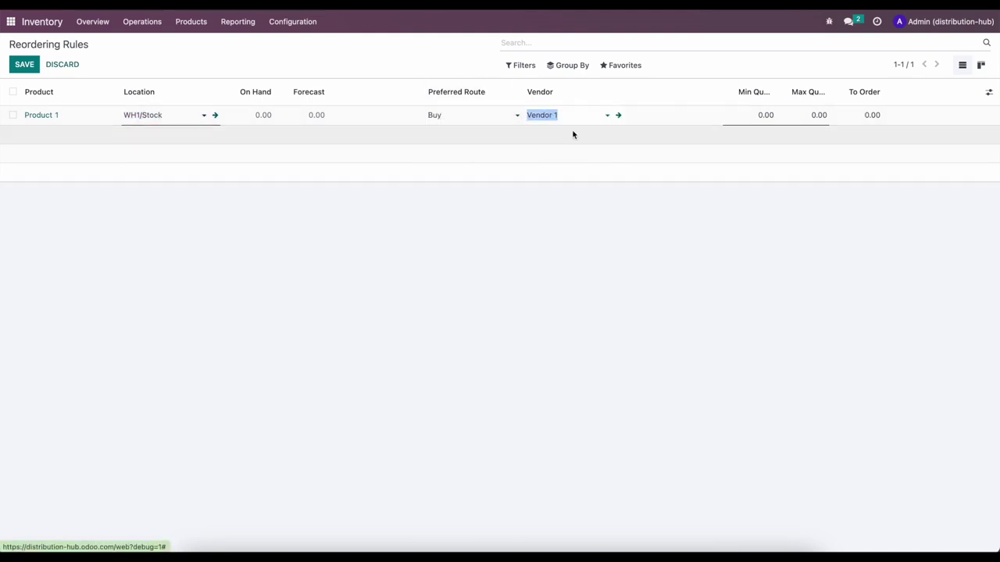
Set the Product 1 rule's minimum quantity to 50 and maximum quantity to 100, and save the rule
click(762, 114)
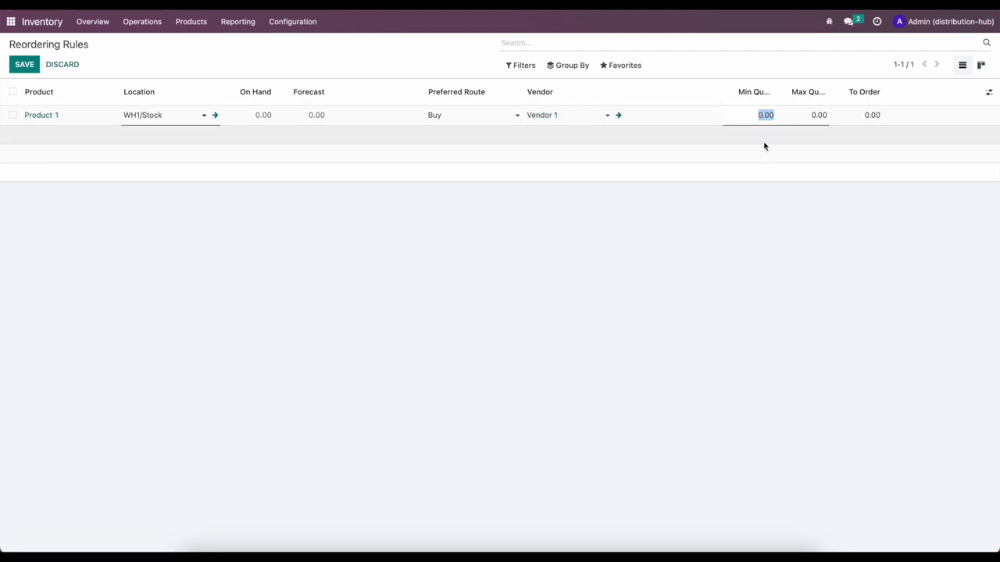
text(50)
key(Tab)
text(100)
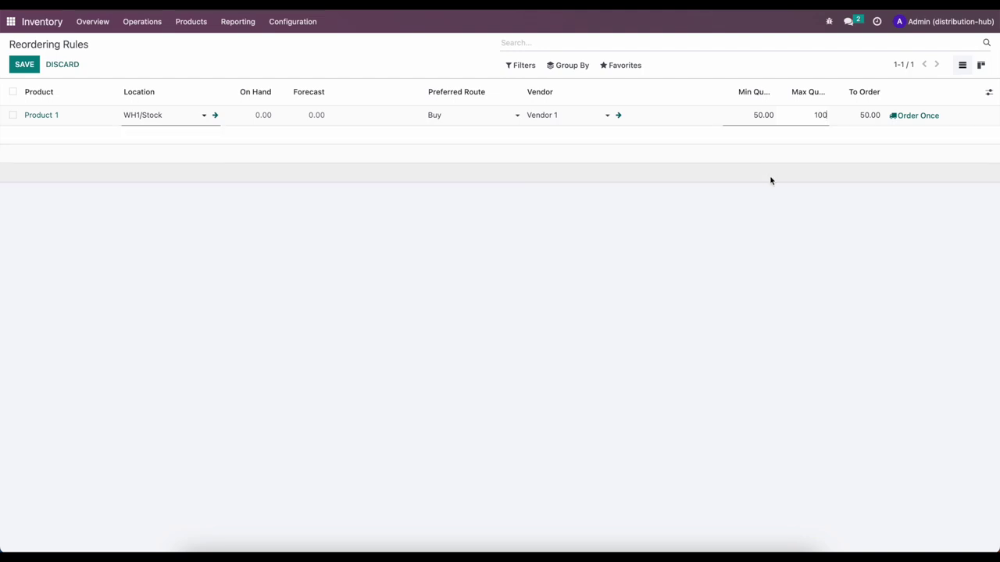
click(770, 181)
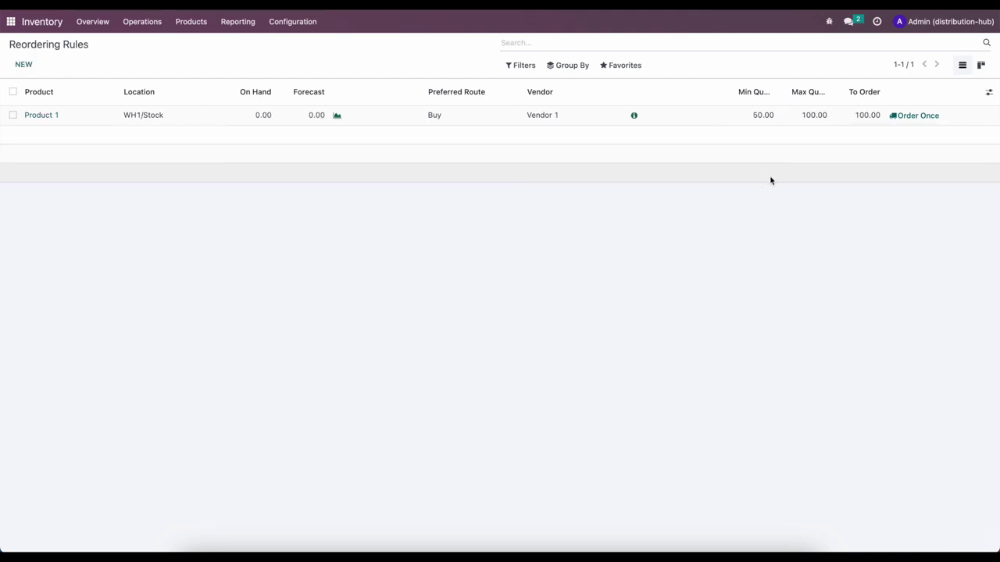
Create a reordering rule for Product 2 at WH1/Stock with the Buy route and Vendor 1
click(20, 68)
click(73, 131)
click(71, 167)
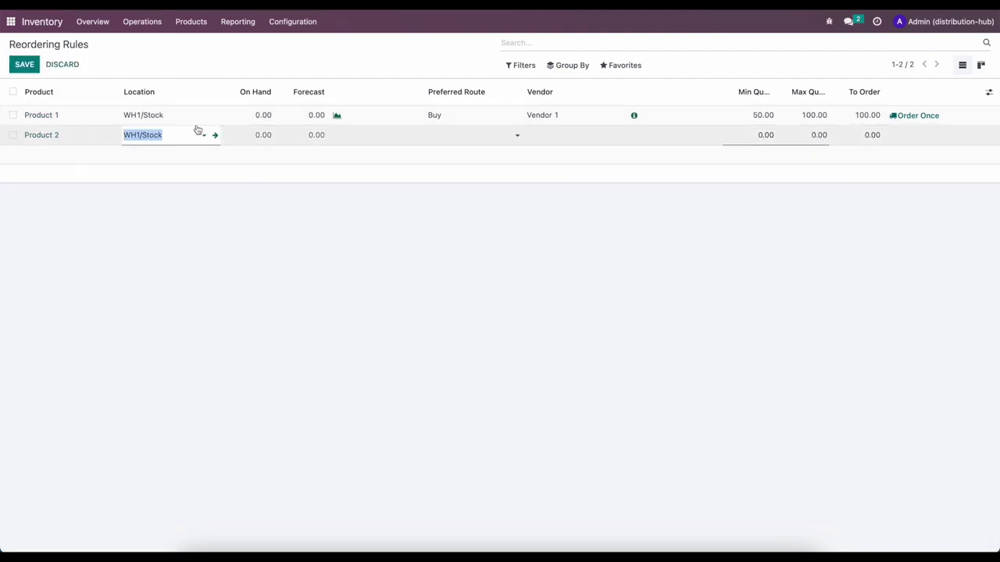
click(491, 136)
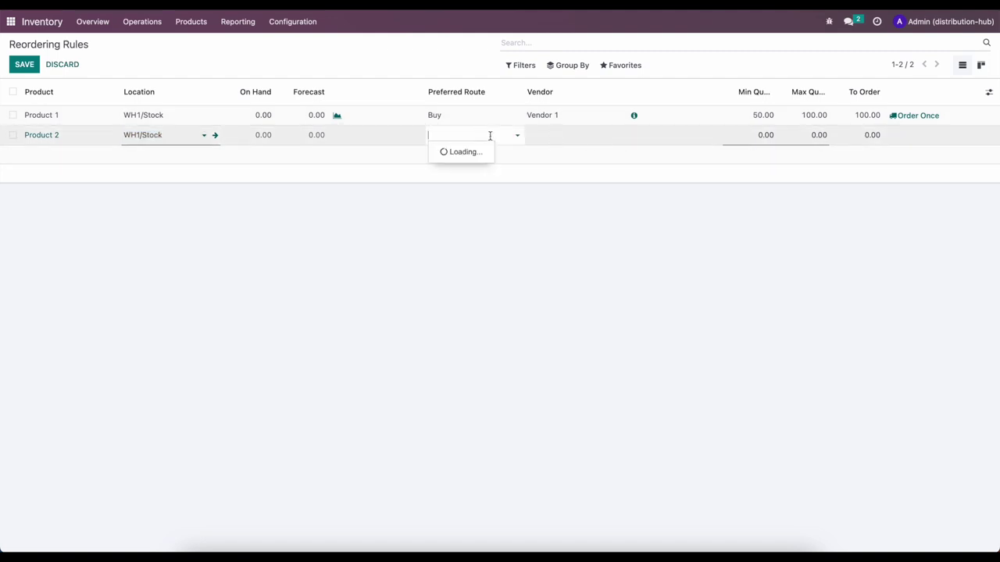
click(442, 196)
click(556, 135)
click(555, 150)
Set the Product 2 rule's minimum quantity to 50 and maximum quantity to 100, and commit the line
click(757, 136)
text(50)
key(Tab)
text(100)
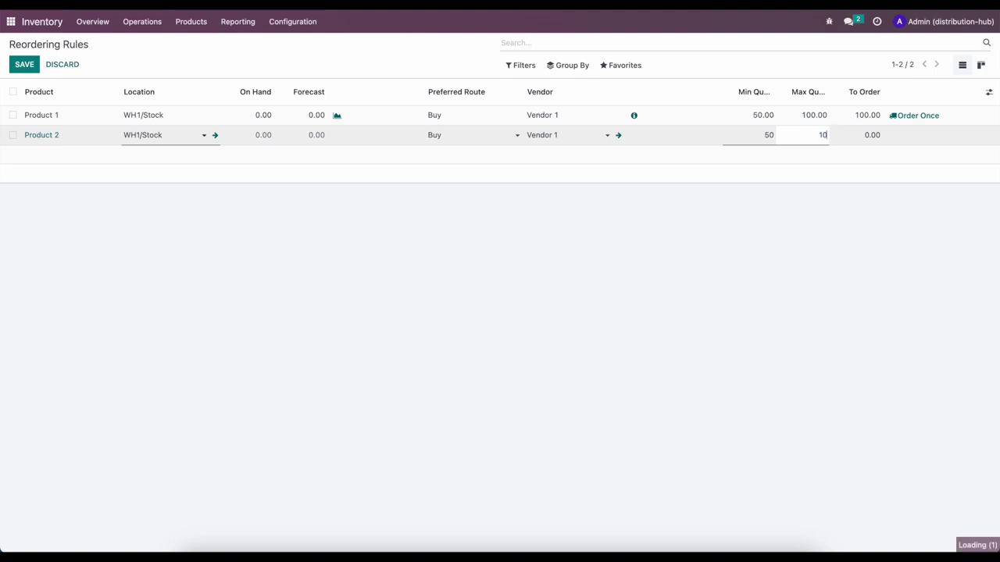
key(Tab)
key(Return)
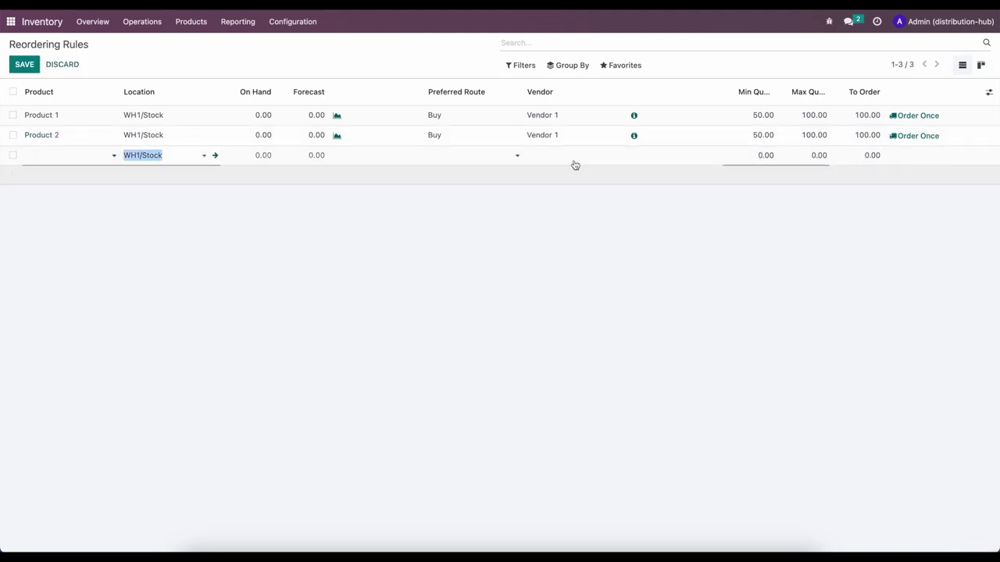
Fill in a new reordering rule for Product 3 at WH1/Stock with the Buy route and Vendor 1
click(114, 154)
click(68, 205)
click(461, 155)
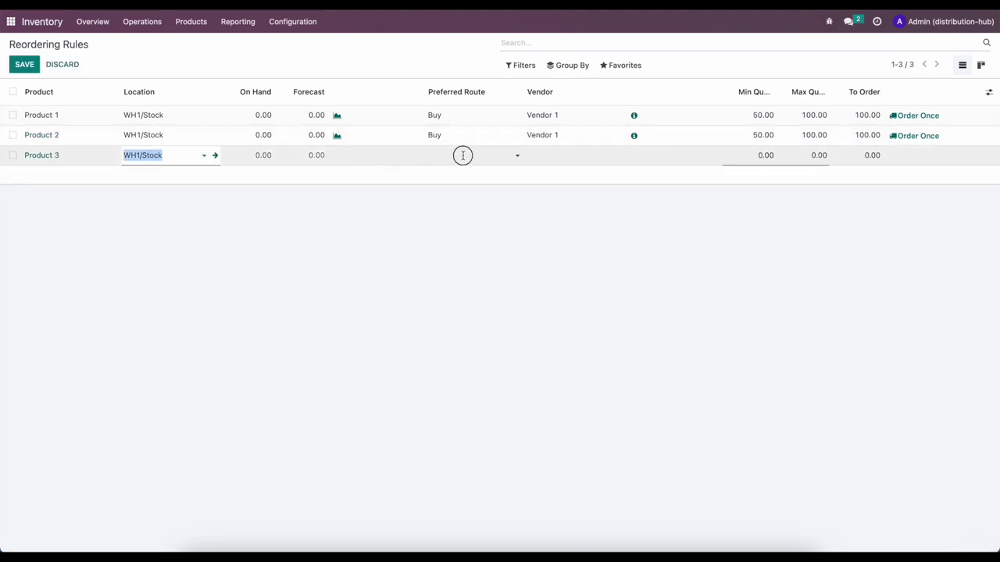
click(468, 223)
click(587, 167)
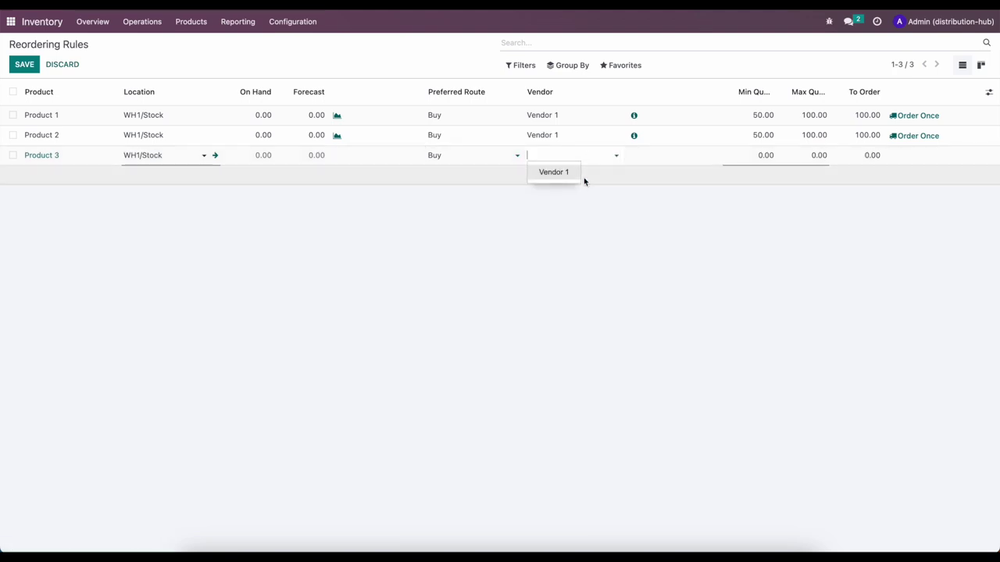
click(568, 175)
Set the Product 3 rule's minimum quantity to 50 and maximum quantity to 100, and commit the line
click(771, 155)
text(50)
key(Tab)
text(10)
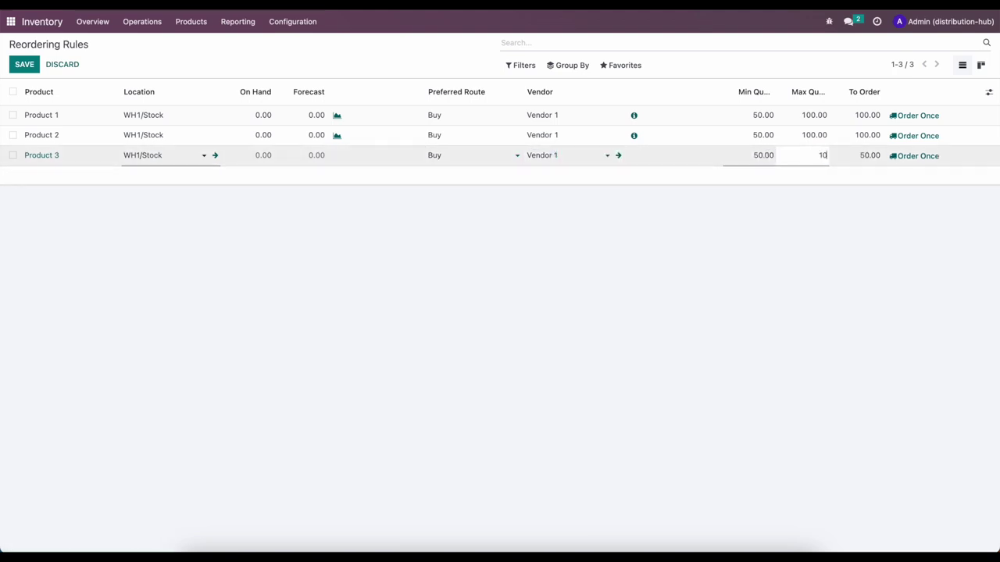
text(0)
key(Tab)
key(Return)
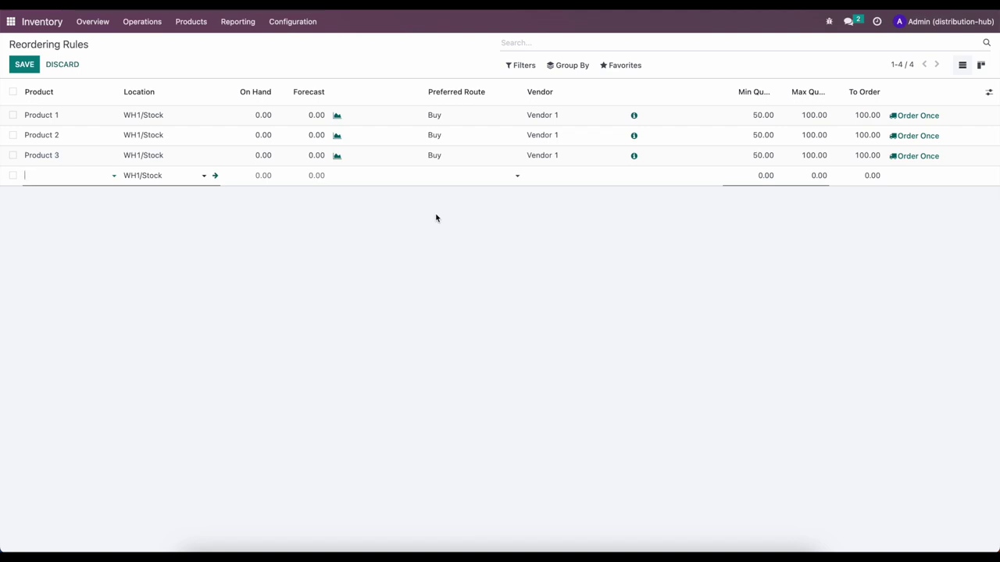
Fill in a new reordering rule for Product 1 at RS1/Stock with the route Retail Store 1: Supply Product from WH1
click(70, 177)
click(78, 200)
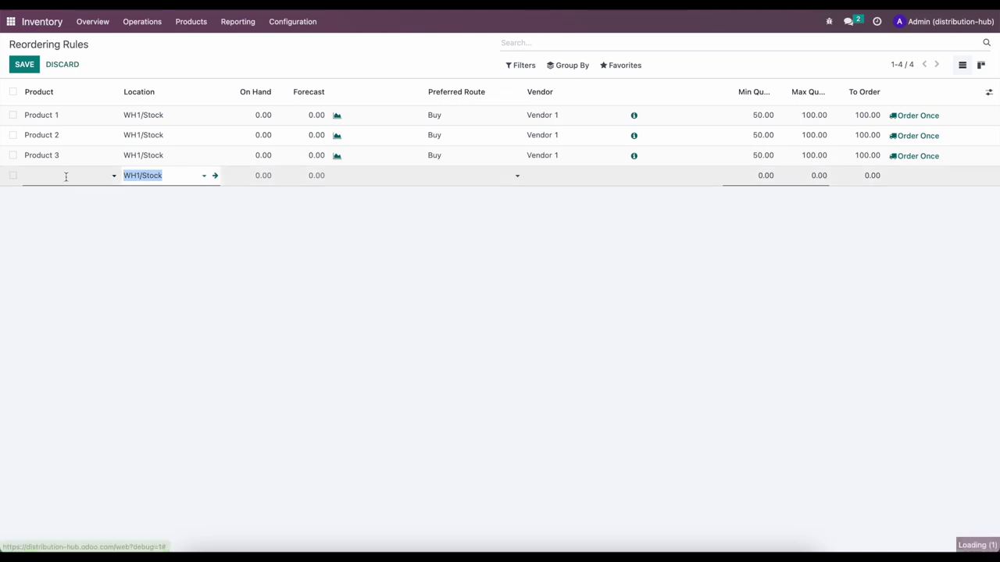
click(178, 176)
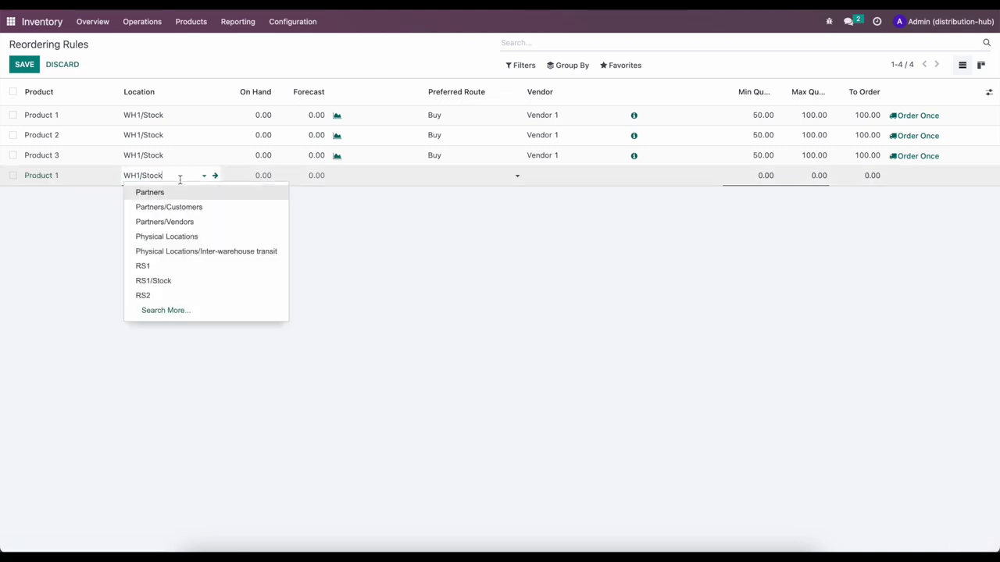
click(185, 280)
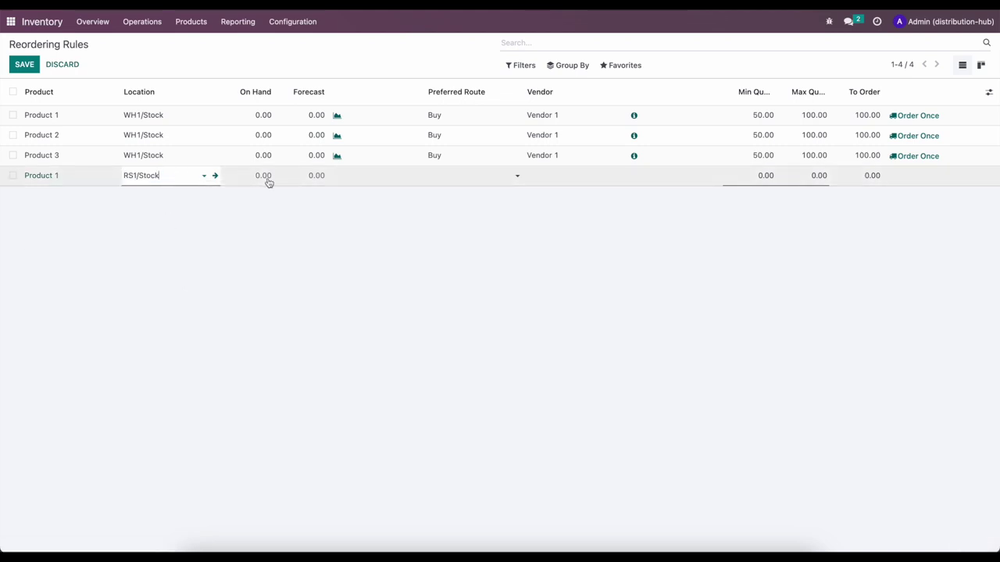
click(459, 180)
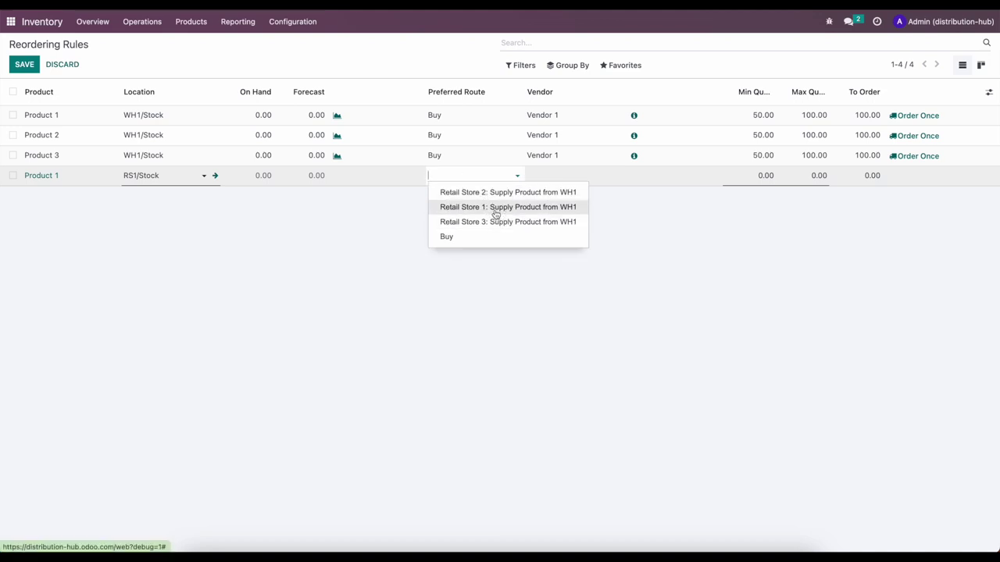
click(545, 210)
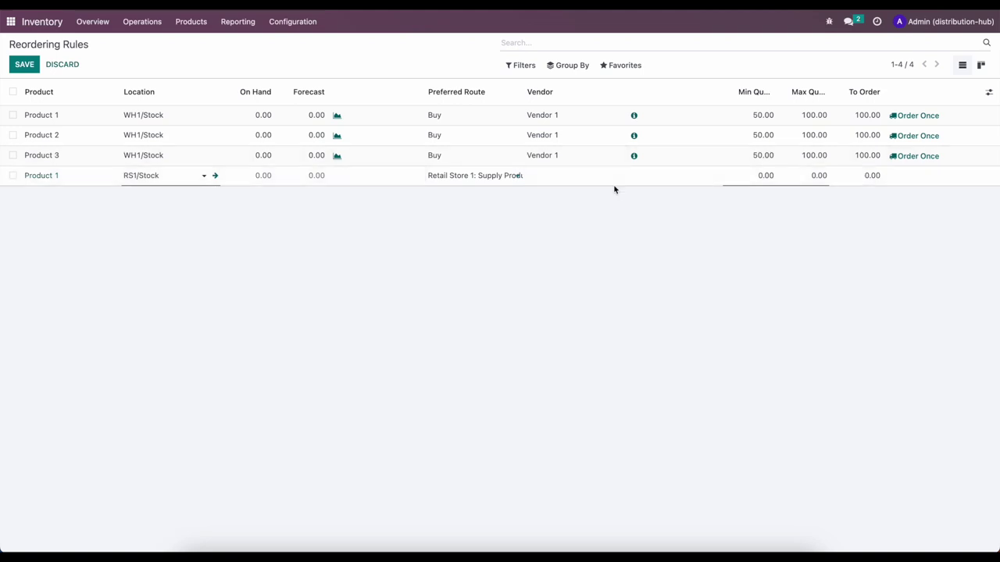
Set the RS1/Stock rule's minimum quantity to 10 and maximum quantity to 20, and commit the line
click(763, 176)
text(10)
key(Tab)
text(20)
key(Tab)
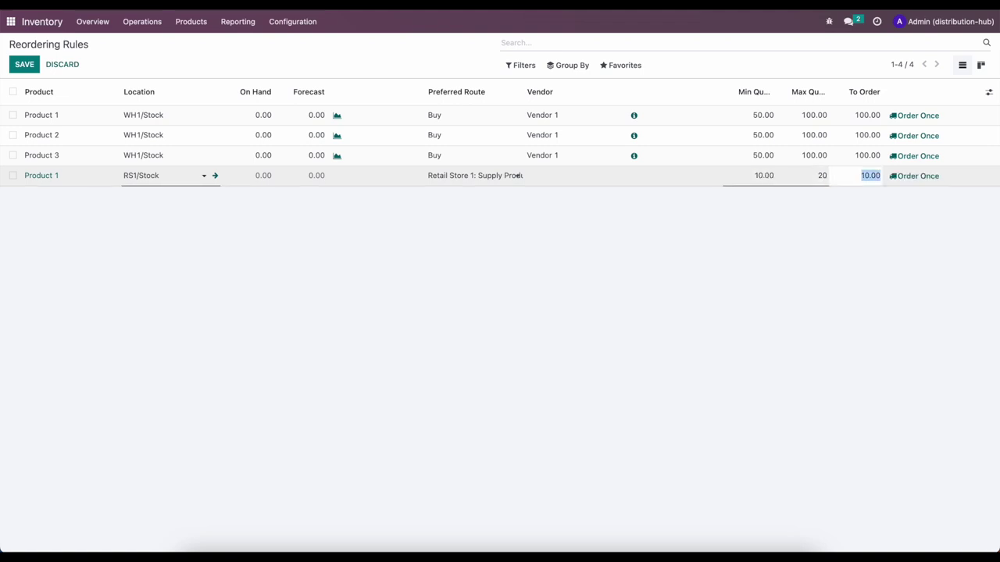
key(Return)
Start a reordering rule for Product 2 and look up its retail store stock location
click(52, 195)
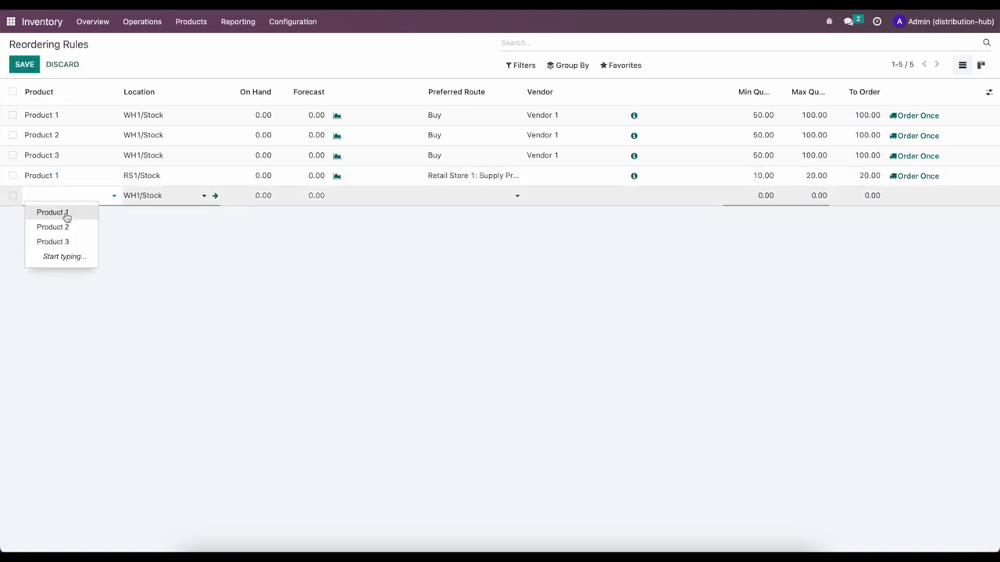
click(61, 227)
click(169, 195)
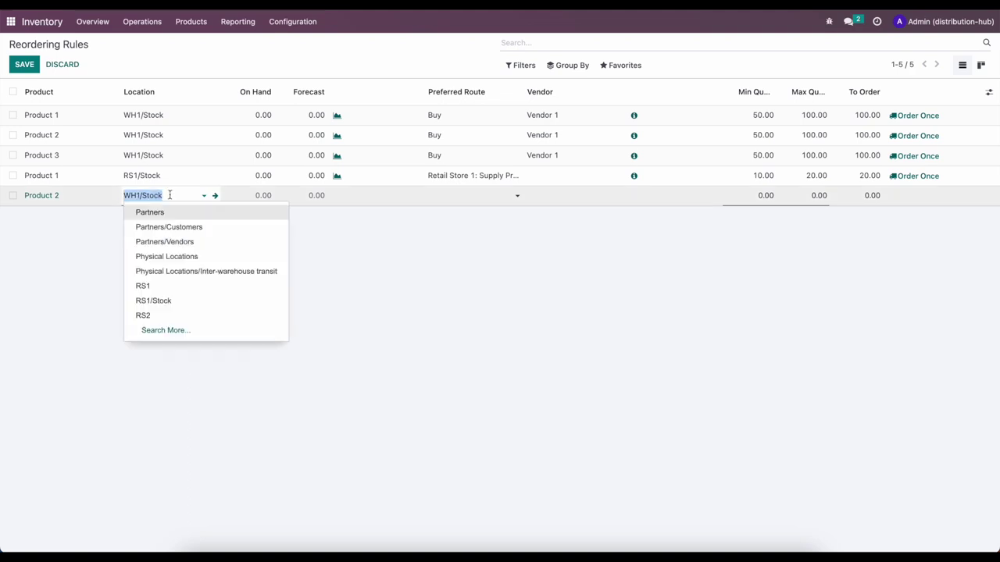
text(r)
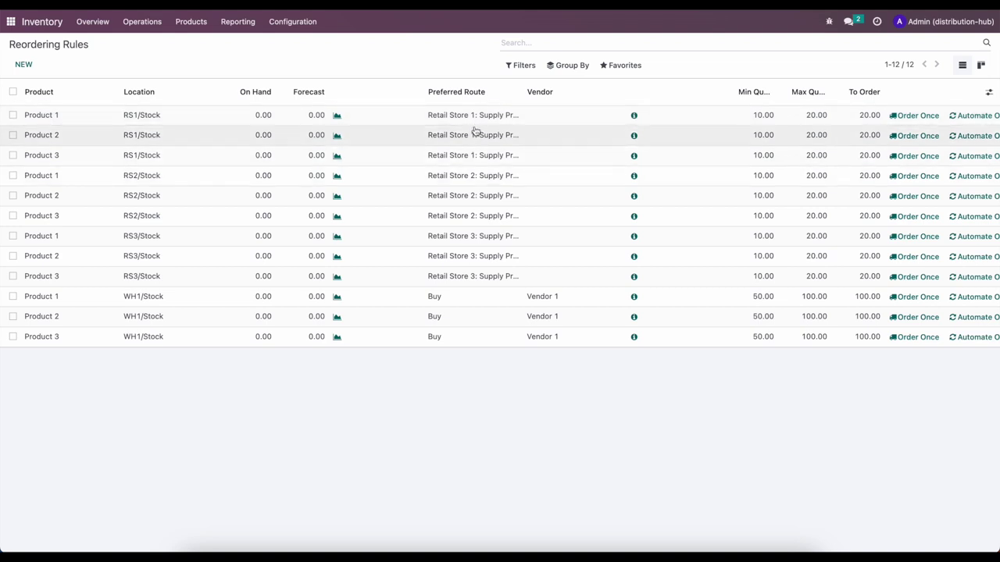
Widen the Preferred Route column to show full route names and add the Trigger column to the rules list
drag(524, 92, 593, 93)
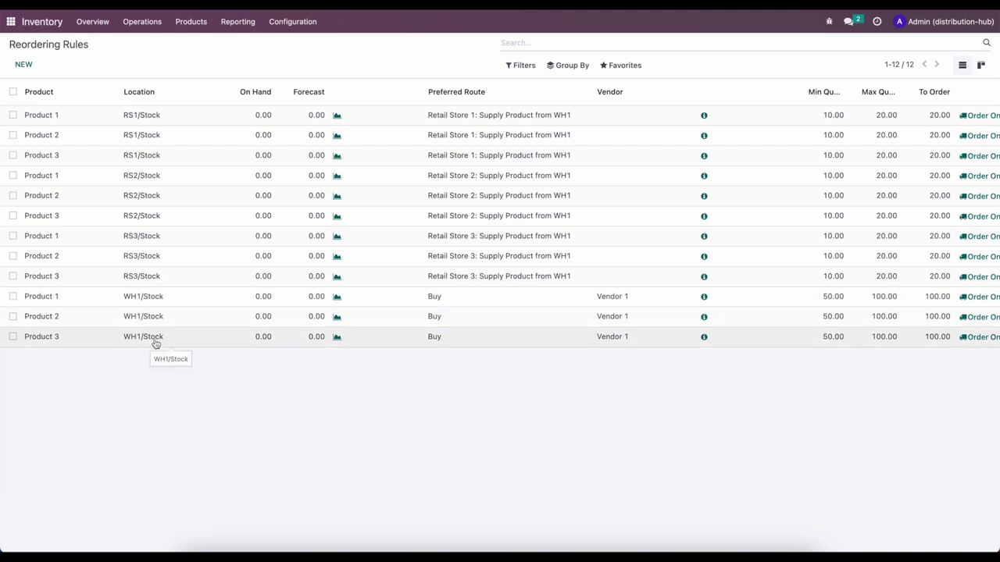
scroll(968, 98, right, 3)
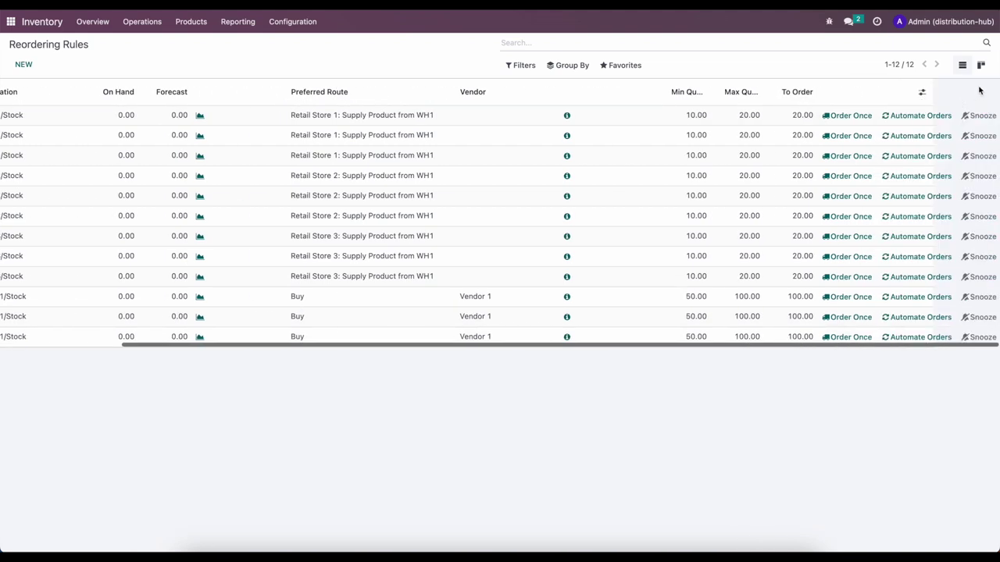
click(922, 92)
click(865, 156)
click(435, 68)
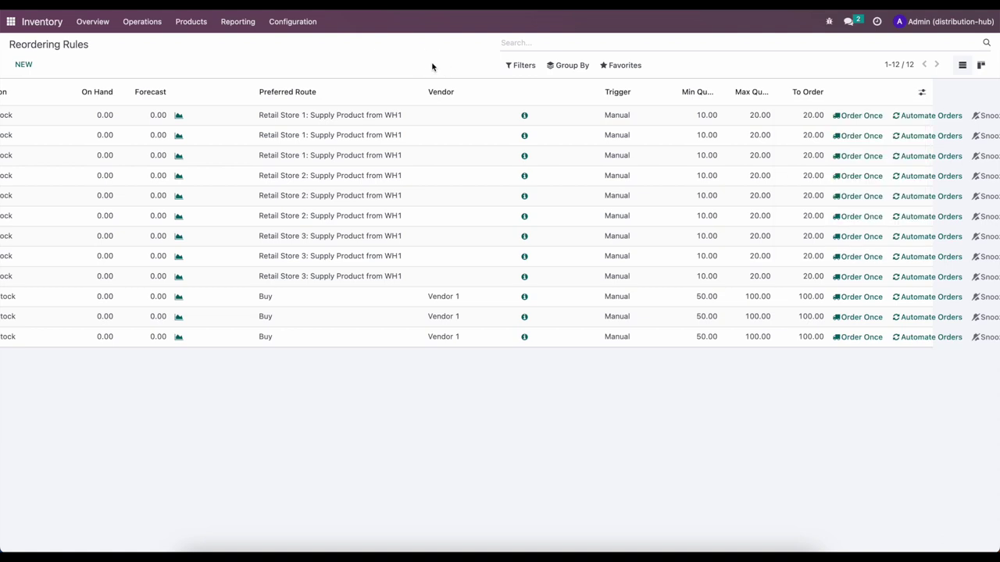
Open the Replenishment report for the reordering rules of all locations
scroll(572, 166, left, 5)
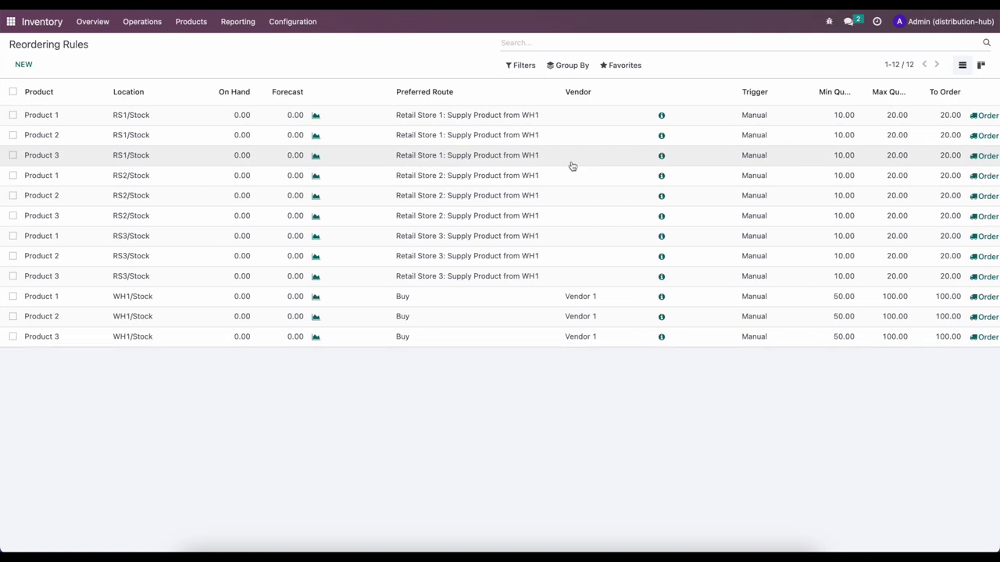
click(572, 42)
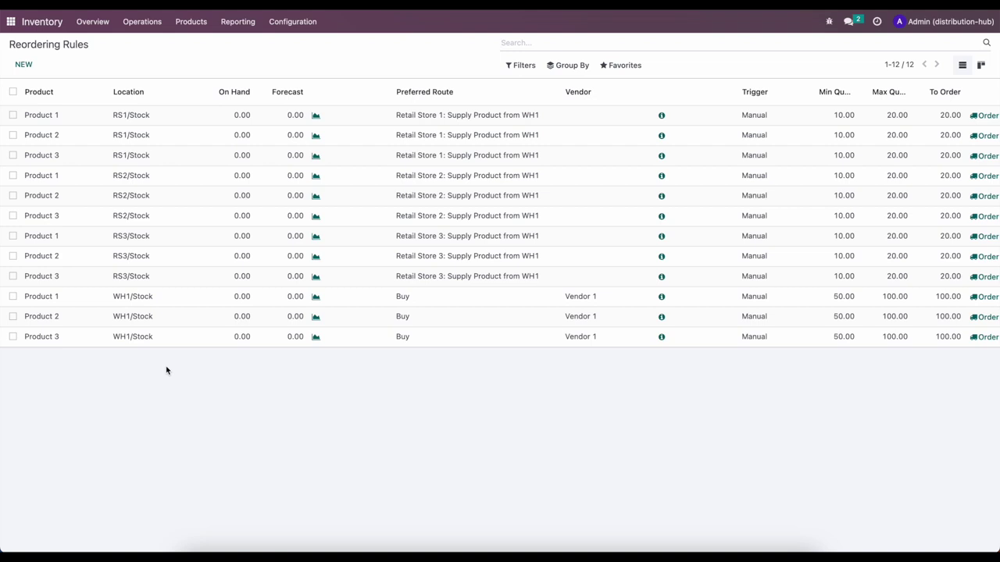
click(142, 25)
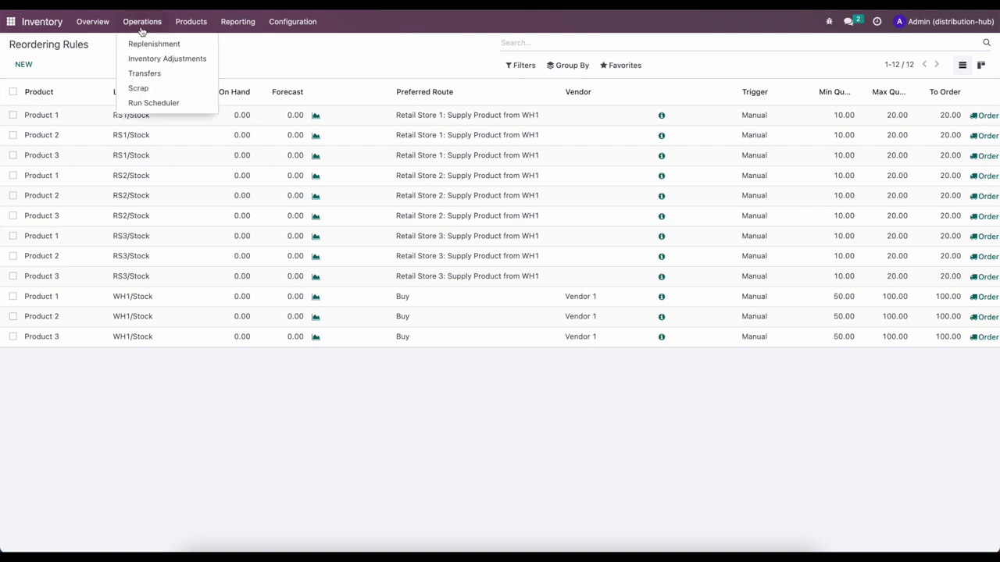
click(159, 46)
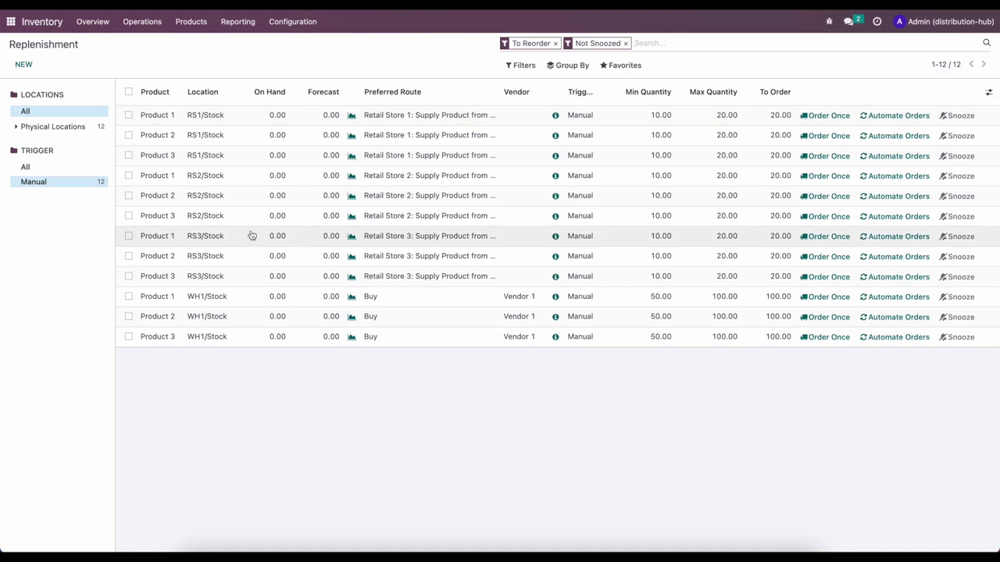
Order replenishment for Products 1, 2 and 3 at RS1/Stock, RS2/Stock and RS3/Stock together
click(129, 276)
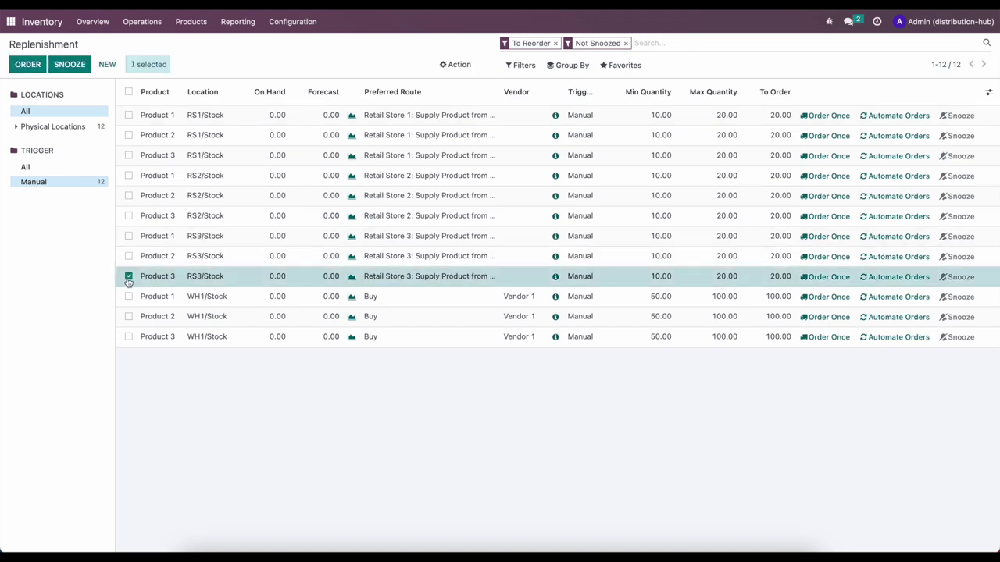
click(129, 255)
click(128, 236)
click(128, 216)
click(129, 196)
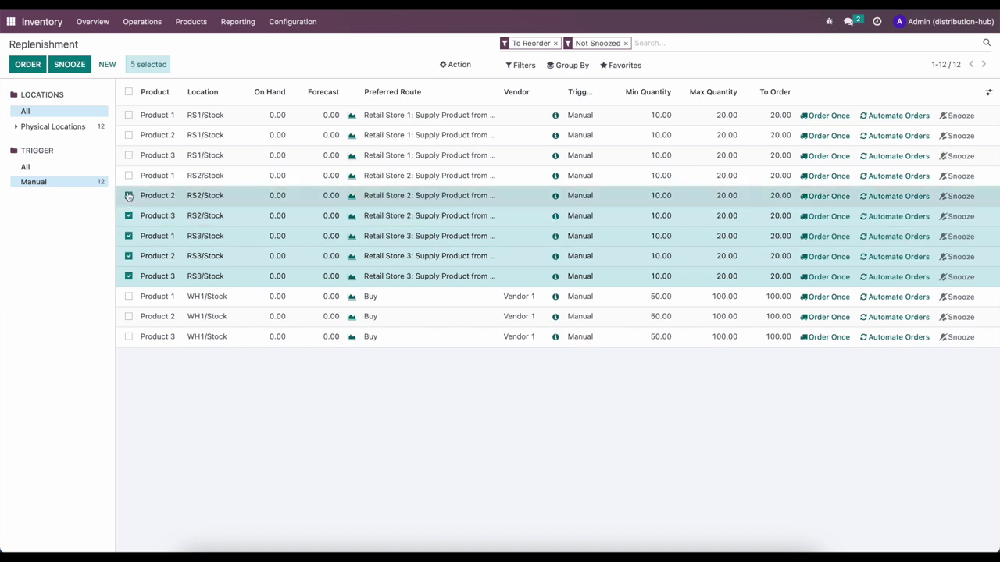
click(129, 175)
click(129, 155)
click(129, 135)
click(129, 115)
click(27, 68)
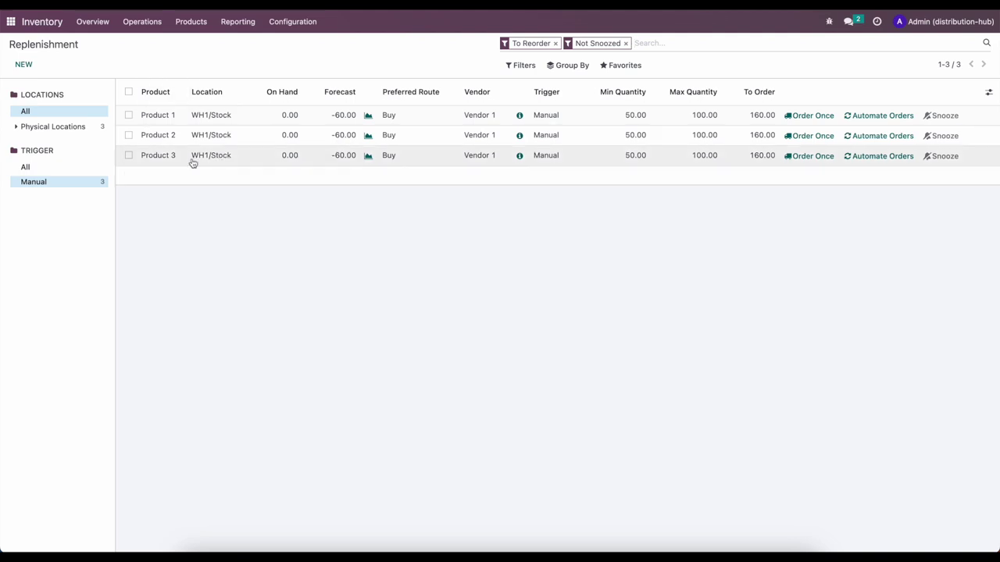
Examine the delivery address and product demand lines of WH1's waiting delivery order, and return to the overview
click(89, 32)
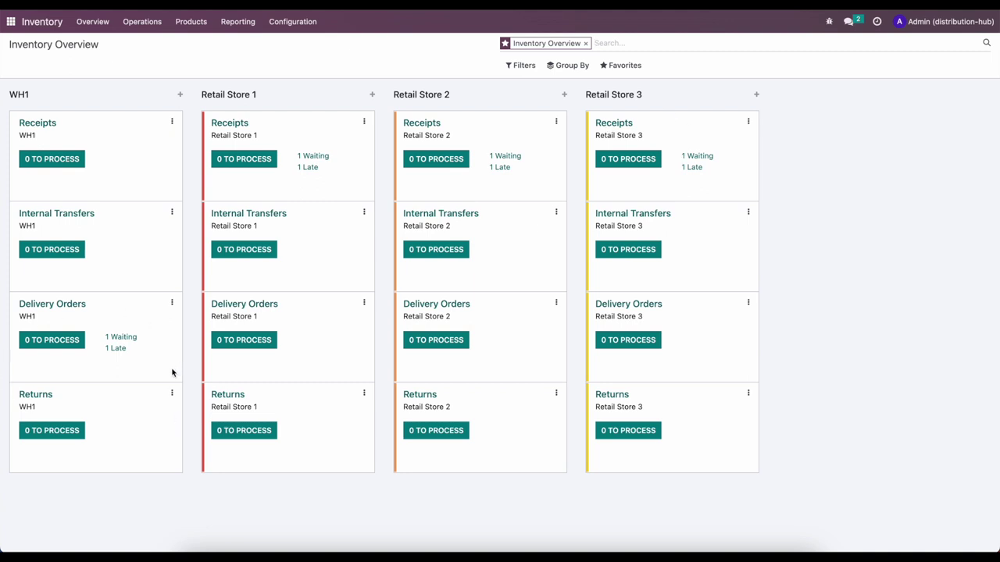
click(111, 339)
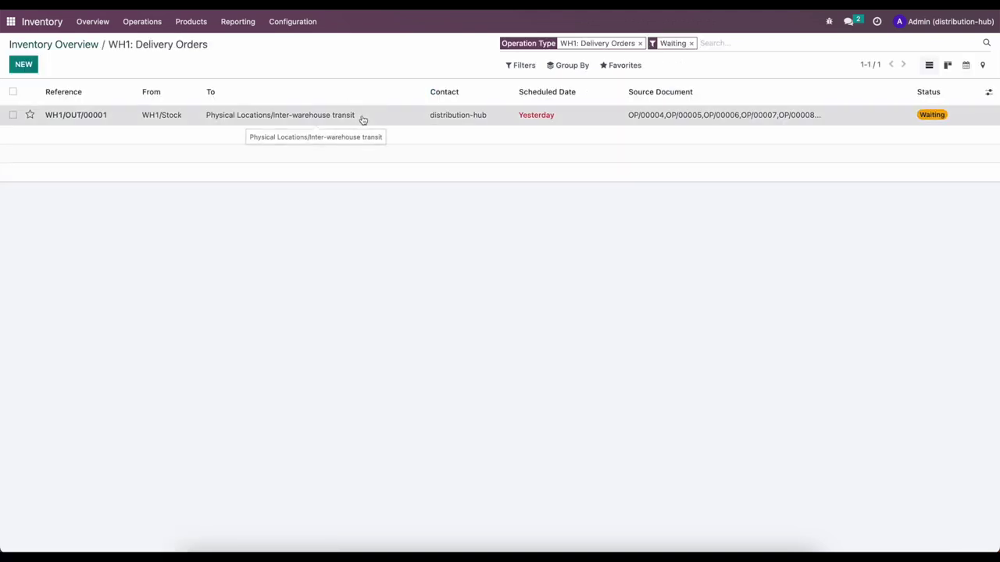
click(363, 118)
click(140, 222)
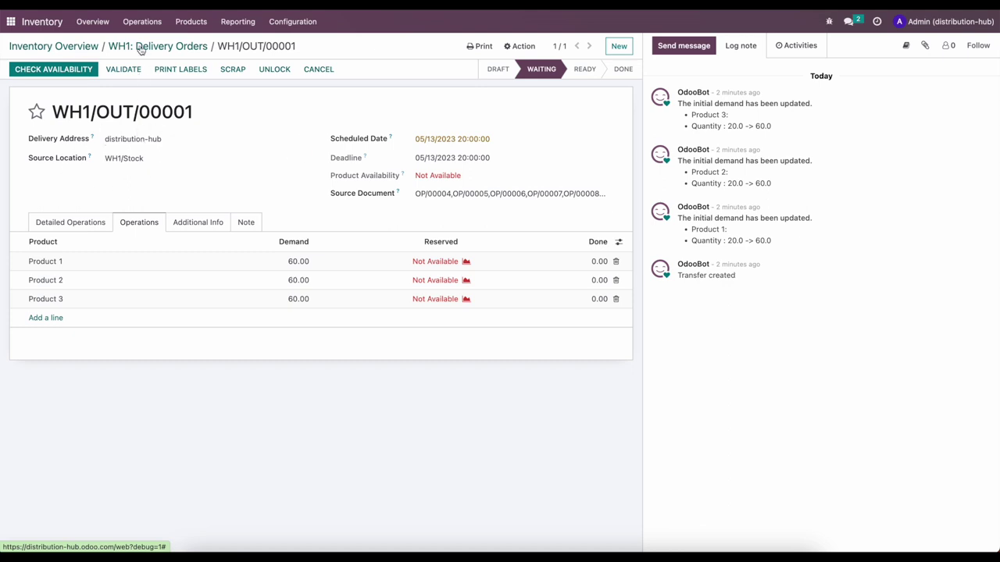
click(88, 48)
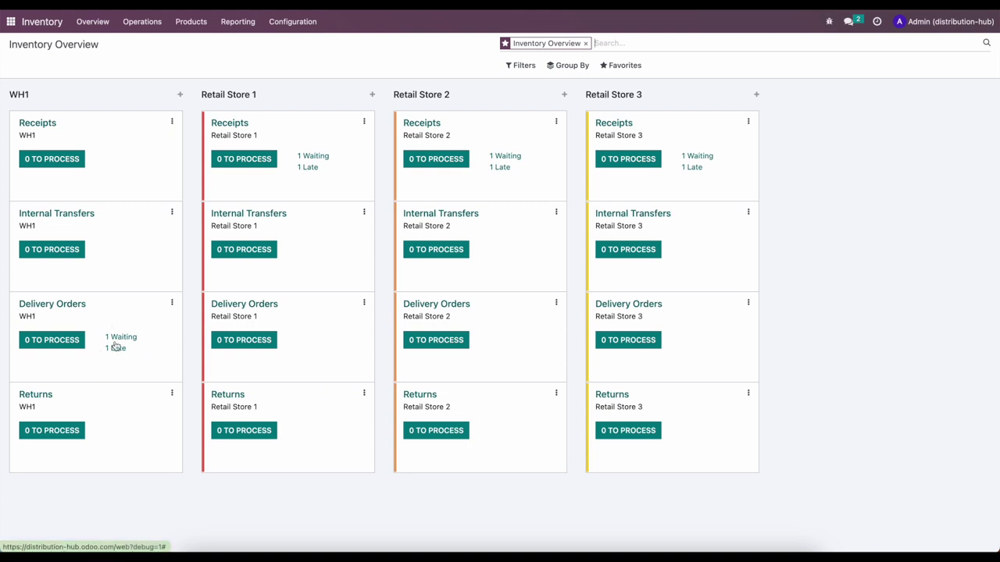
Open the distribution-hub address contact from the Retail Store 1 warehouse record
click(293, 21)
click(290, 74)
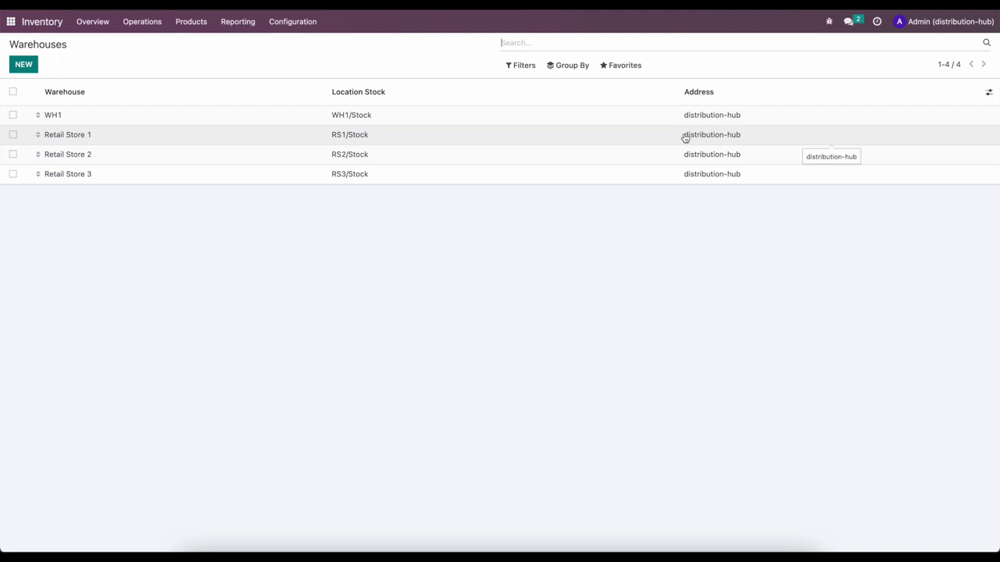
click(685, 137)
click(635, 152)
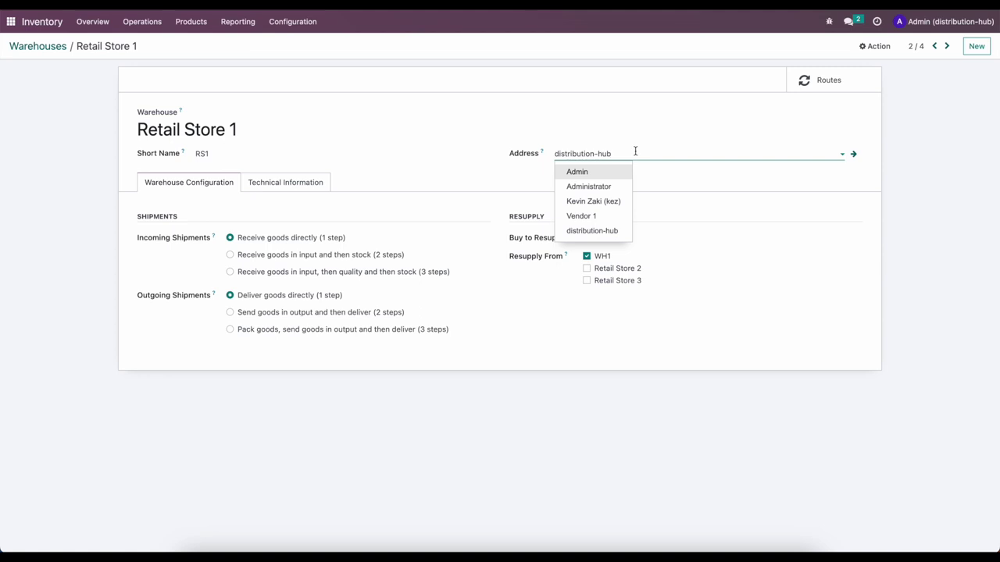
click(853, 154)
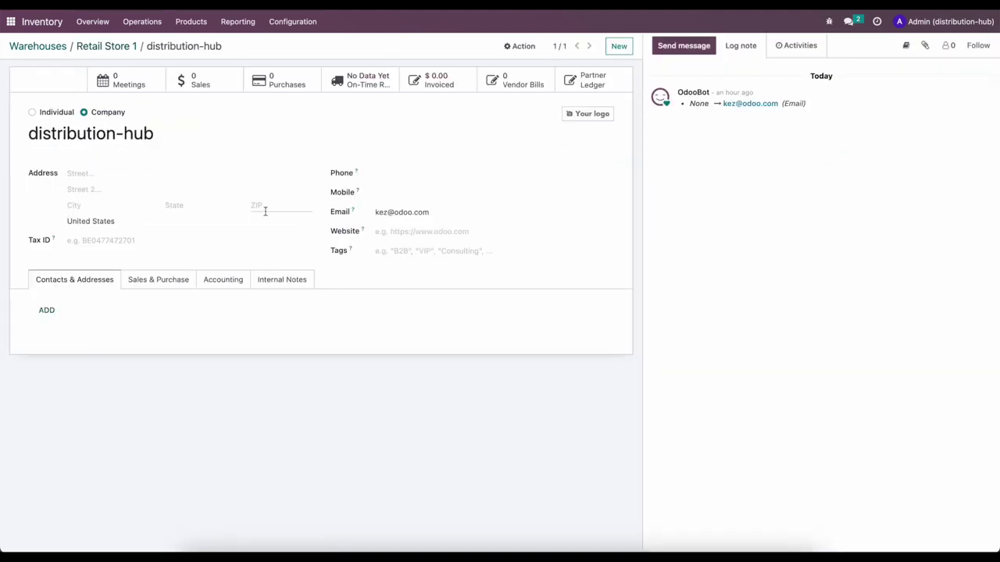
Add an Other Address contact named RS1 under distribution-hub
click(44, 311)
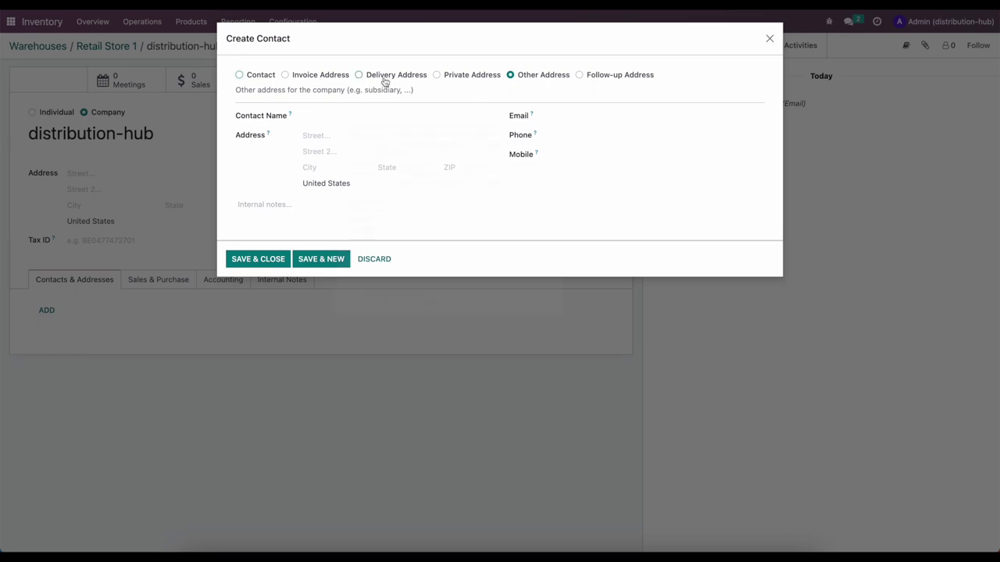
click(349, 120)
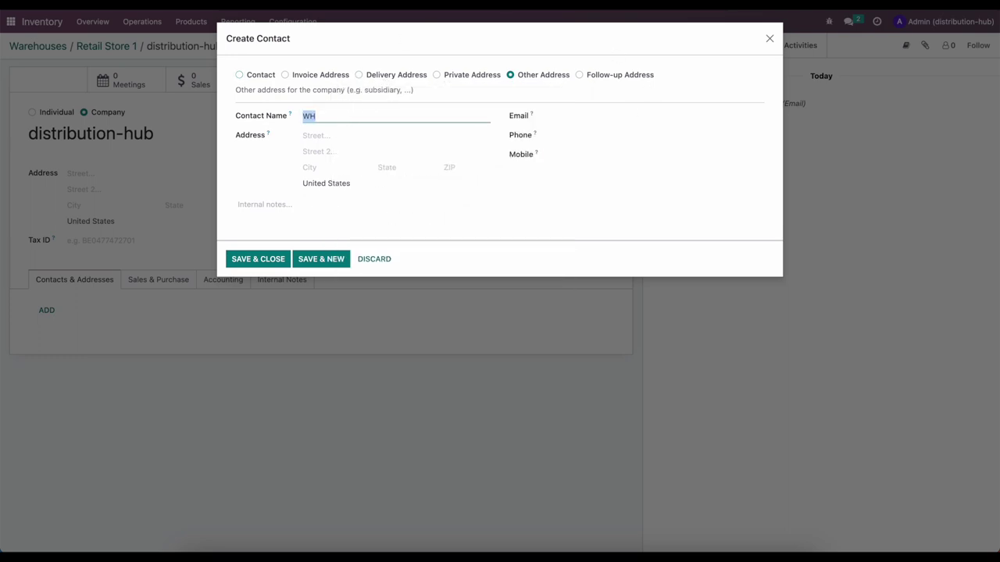
text(RS1)
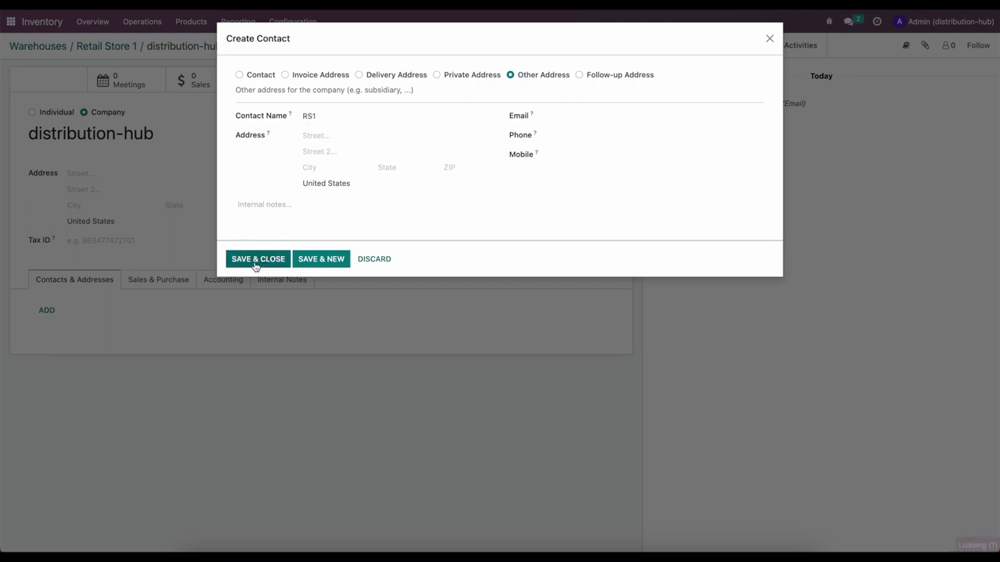
click(257, 260)
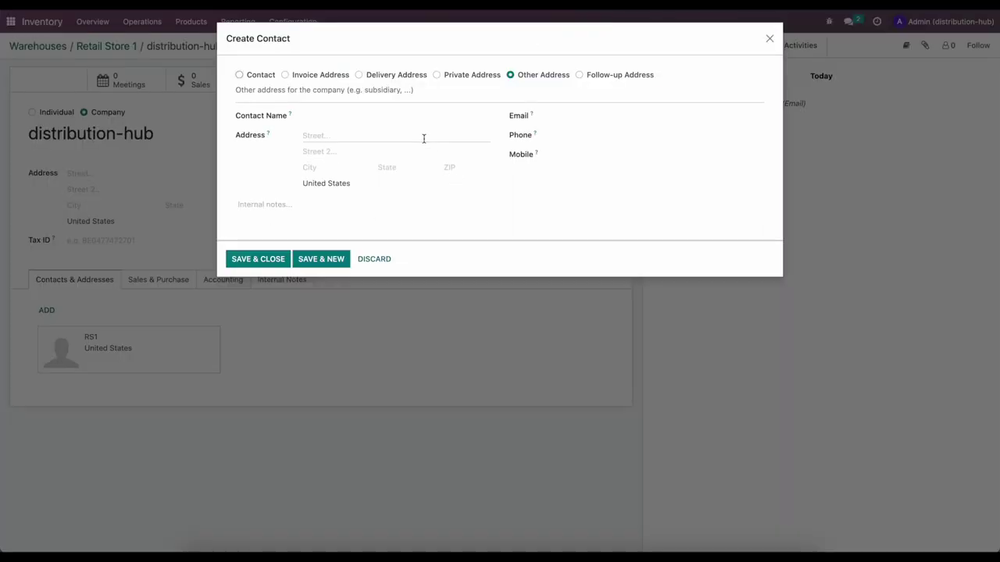
Add two more Other Address contacts named RS2 and RS3 under distribution-hub
click(395, 117)
text(RS2)
click(258, 258)
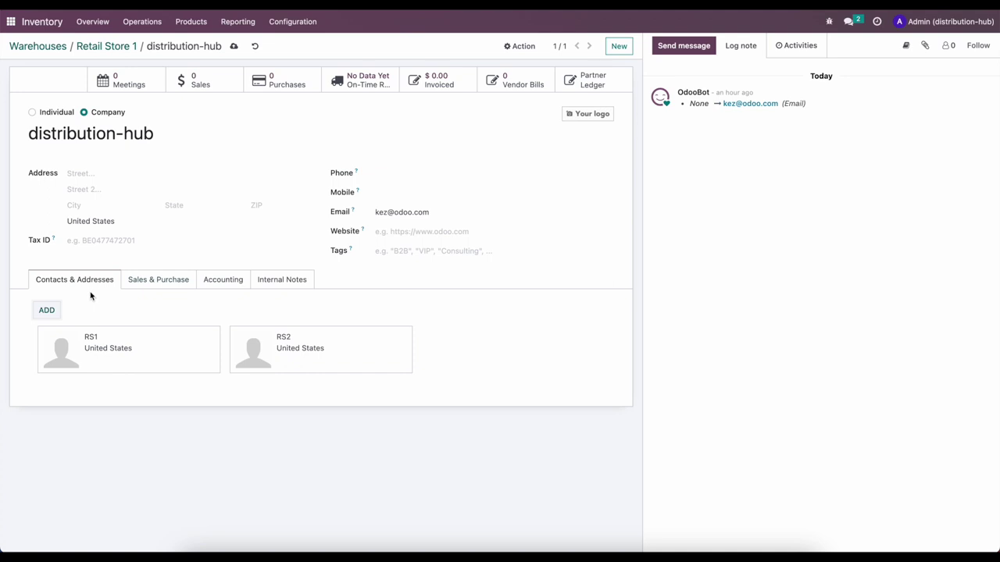
click(47, 311)
click(423, 117)
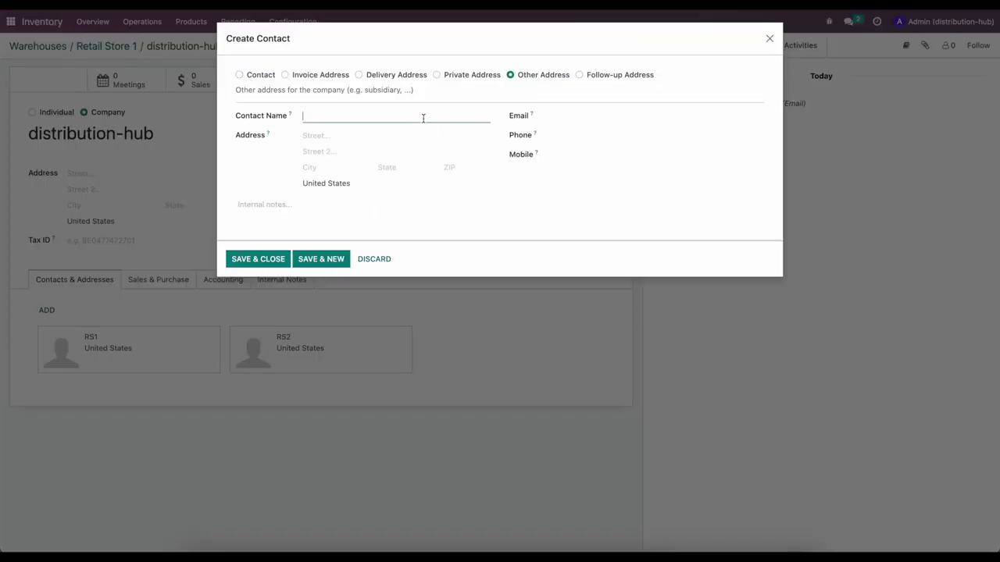
text(RS3)
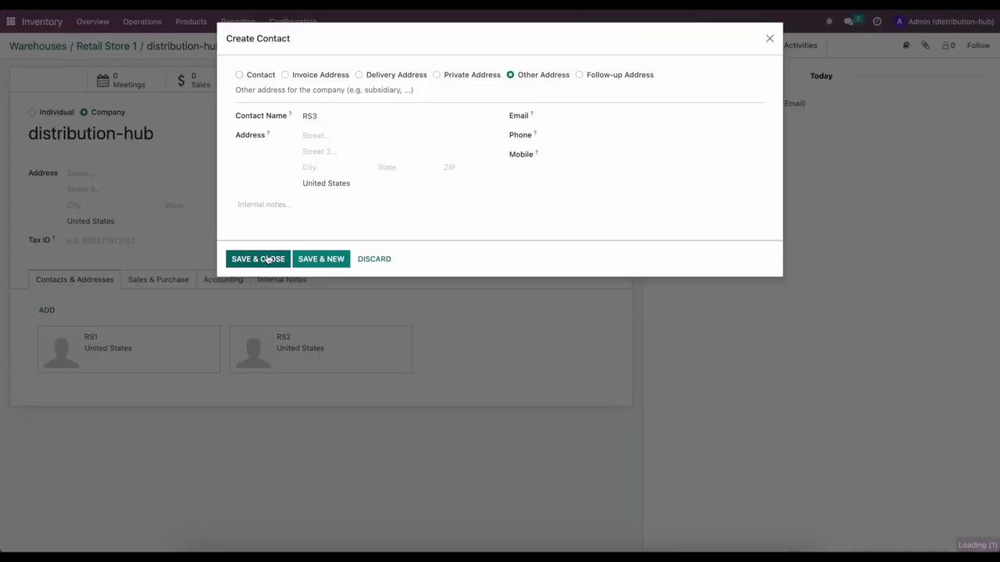
click(268, 258)
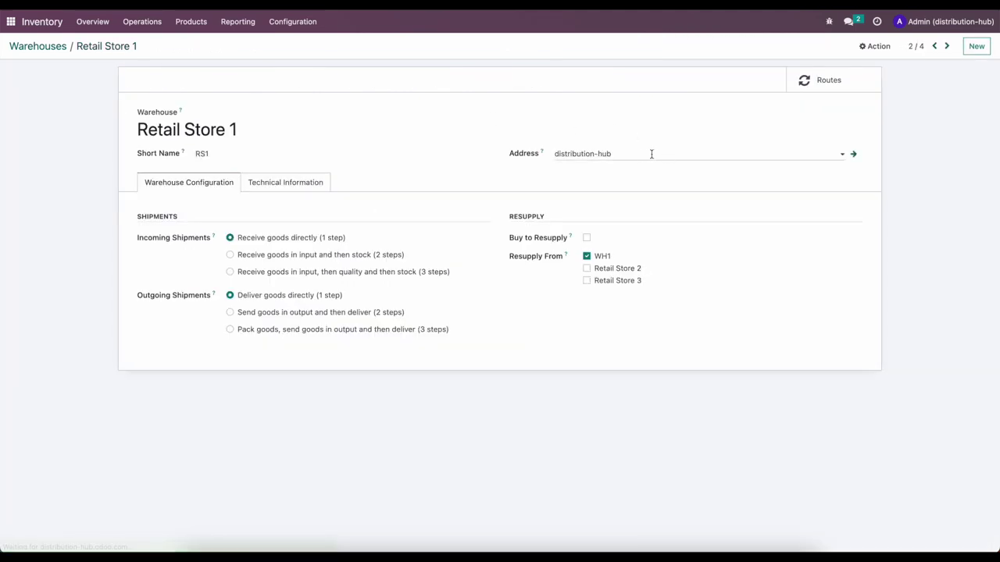
Set the Retail Store 1 warehouse address to distribution-hub, RS1 and save it
click(645, 154)
click(628, 246)
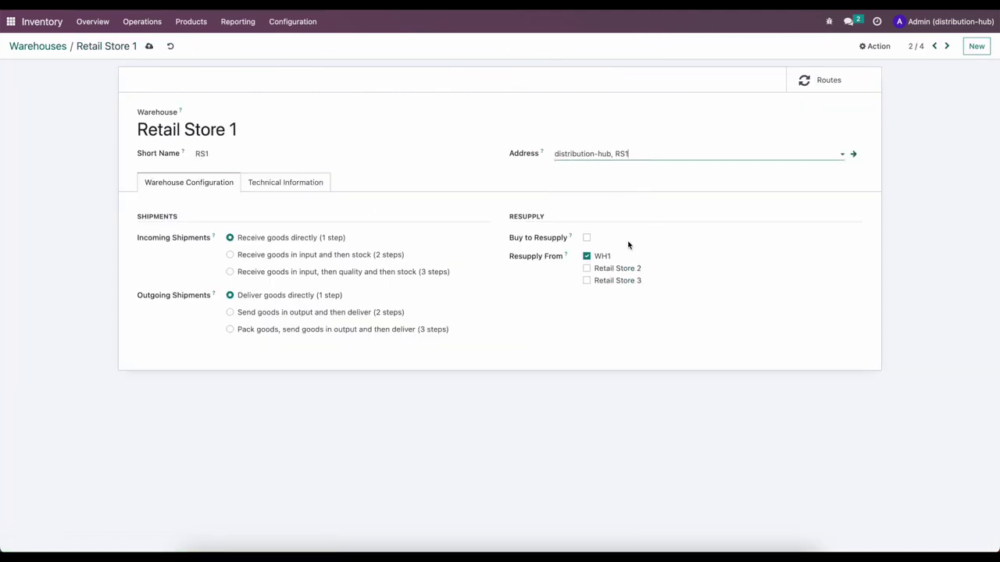
click(150, 46)
click(947, 46)
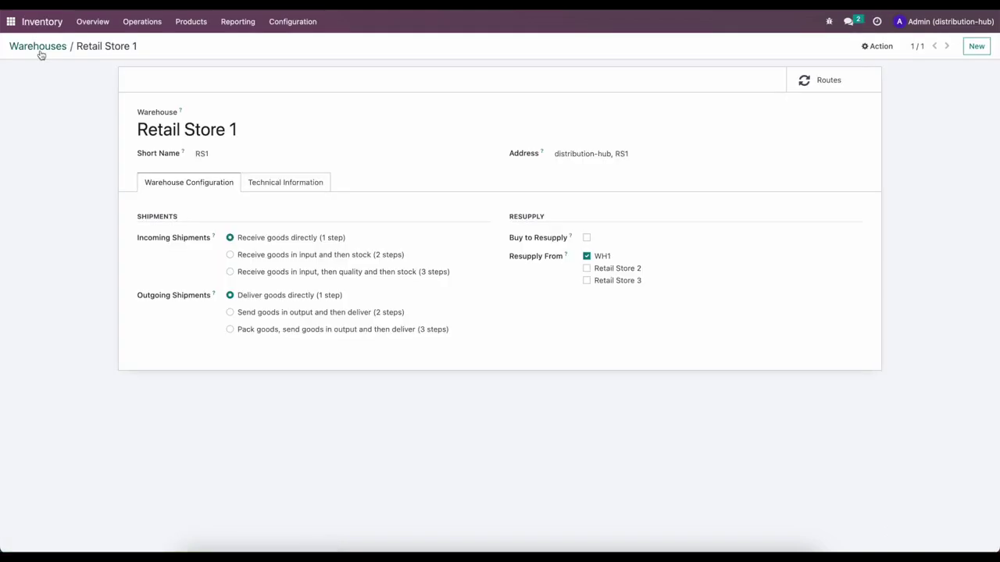
Set the Retail Store 2 warehouse address to distribution-hub, RS2 and return to the warehouse list
click(41, 48)
click(548, 157)
click(654, 155)
click(617, 261)
click(19, 48)
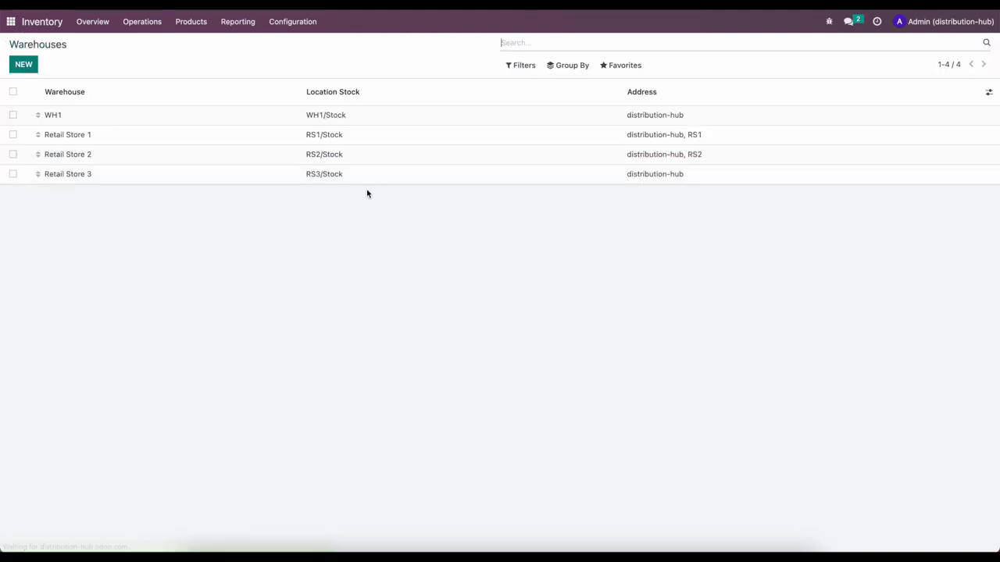
Set the Retail Store 3 warehouse address to distribution-hub, RS3, save it and reload the page
click(697, 183)
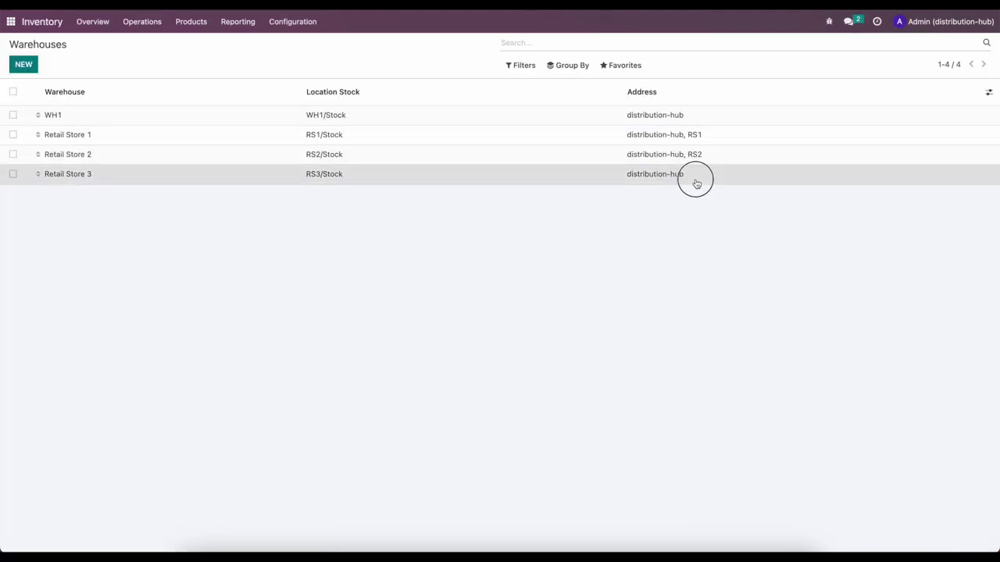
click(637, 153)
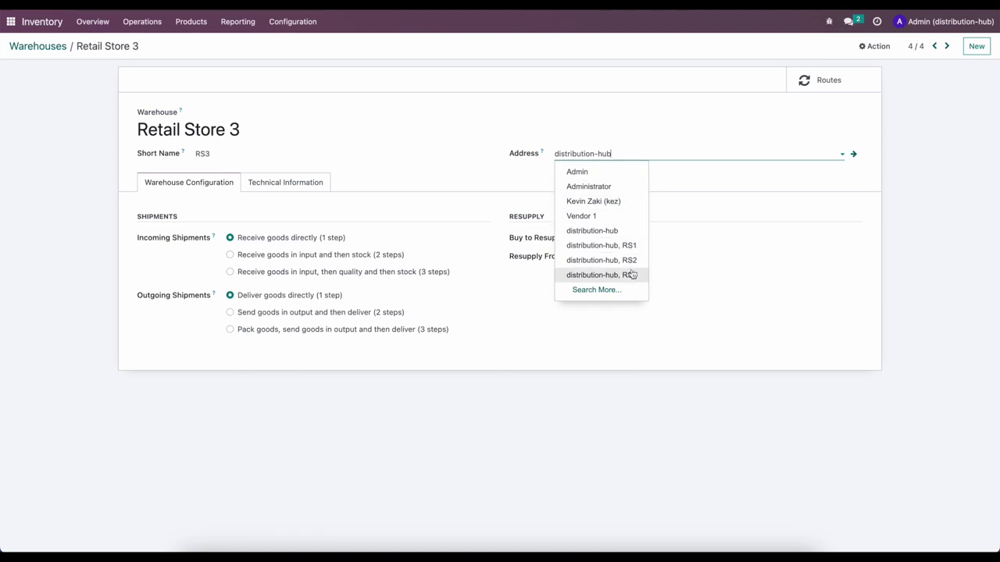
click(631, 275)
click(151, 49)
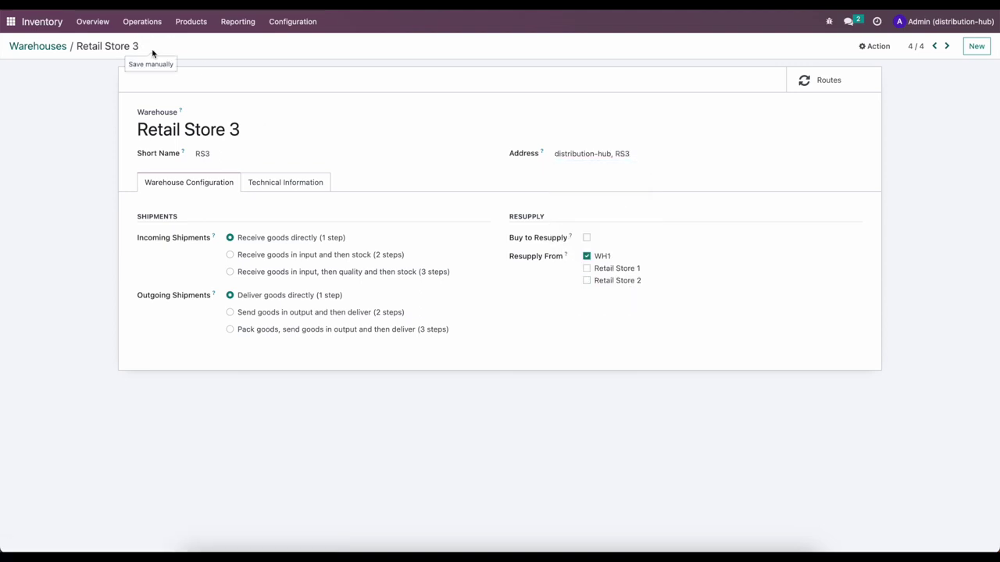
key(ctrl+r)
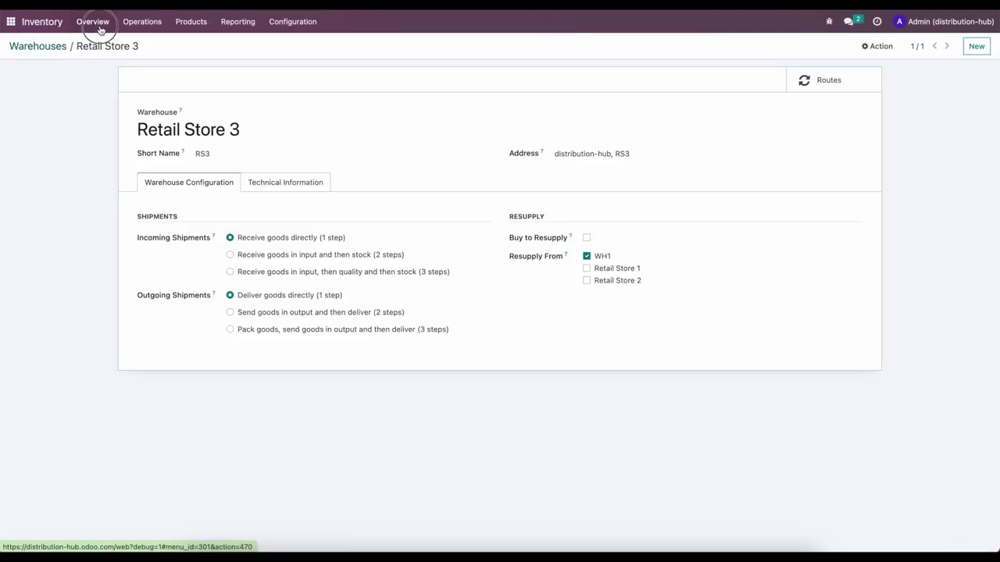
Cancel WH1's waiting delivery order to inter-warehouse transit and return to the inventory overview
click(100, 30)
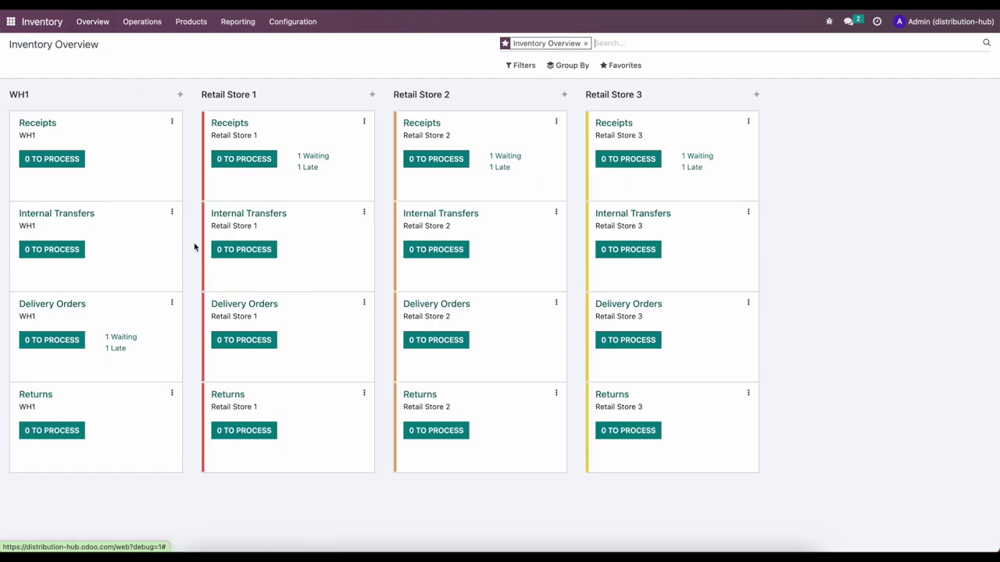
click(126, 347)
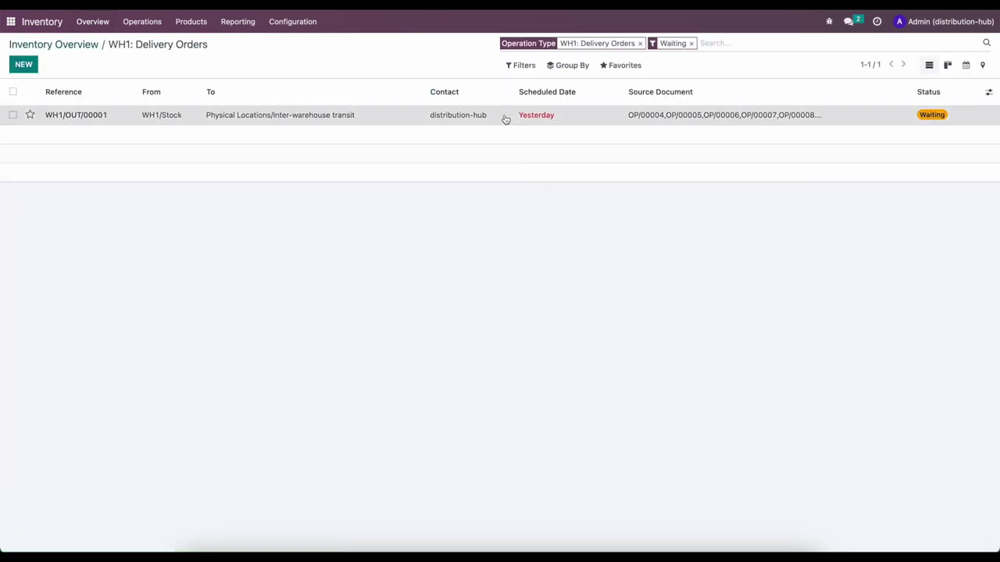
click(506, 117)
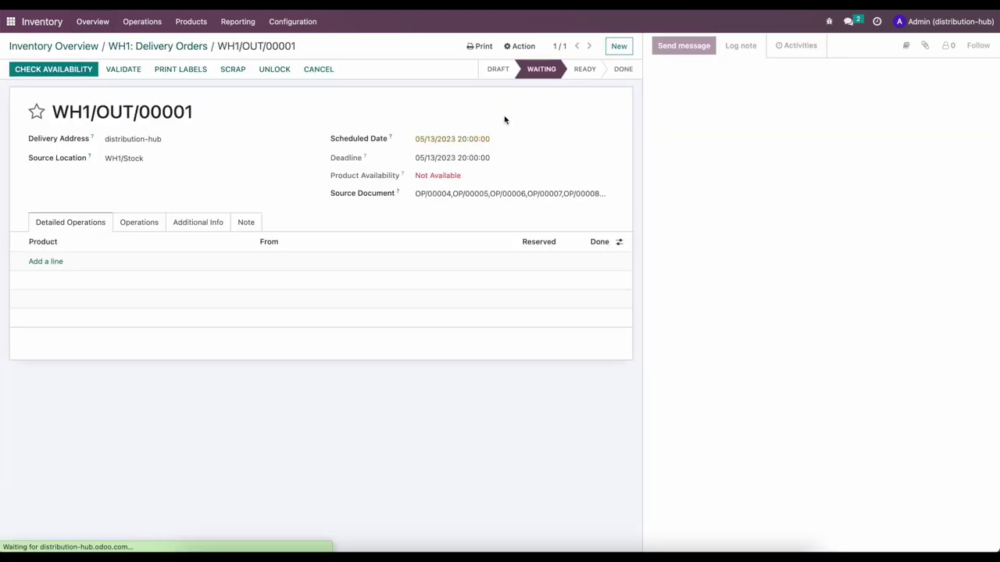
click(318, 70)
click(153, 47)
click(74, 47)
Cancel the waiting receipt for Retail Store 1
click(320, 156)
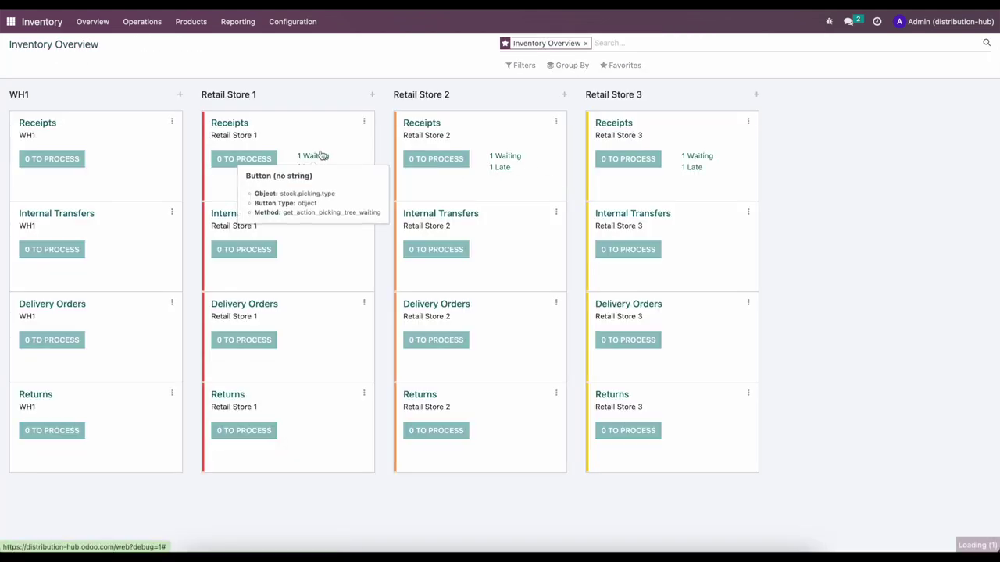
click(146, 112)
click(283, 69)
click(156, 47)
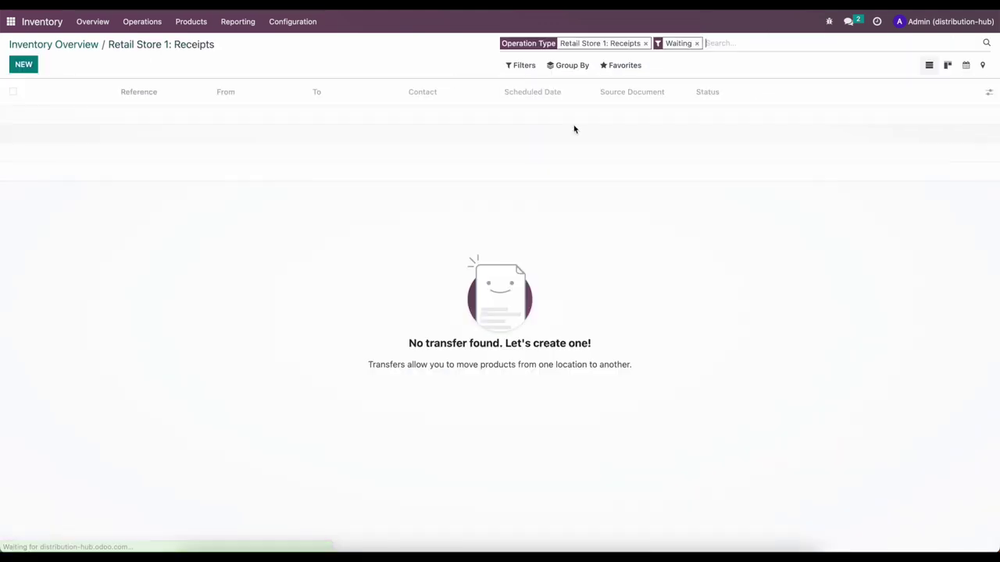
Cancel the waiting receipt for Retail Store 2 and return to the inventory overview
click(78, 46)
click(501, 162)
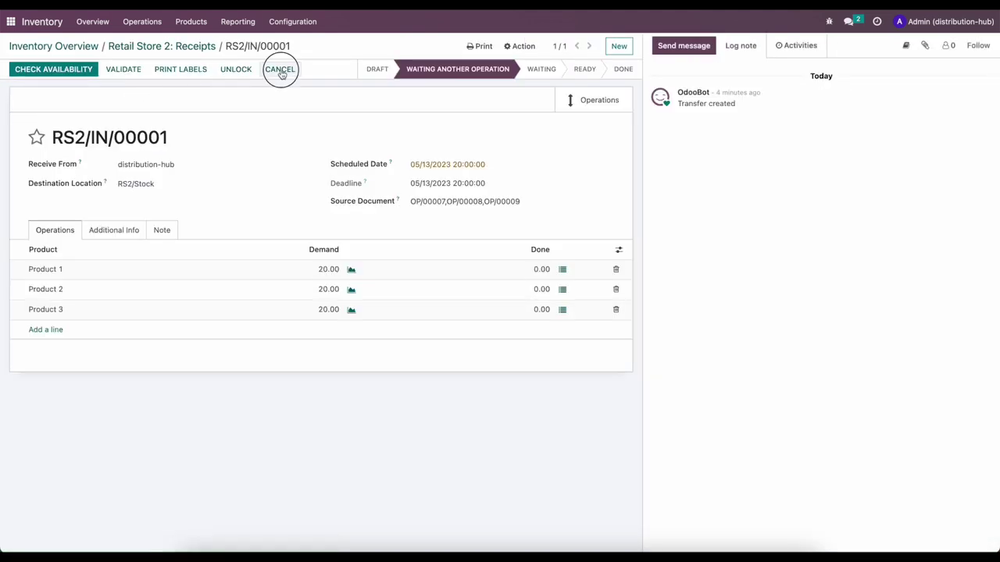
click(279, 69)
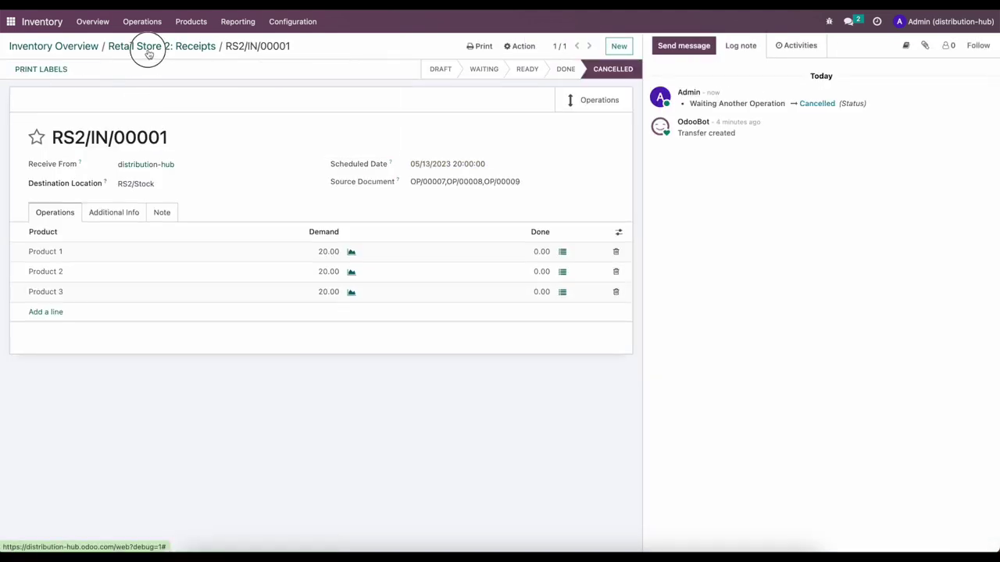
click(148, 49)
click(59, 45)
Cancel the waiting receipt for Retail Store 3 and return to the inventory overview
click(696, 156)
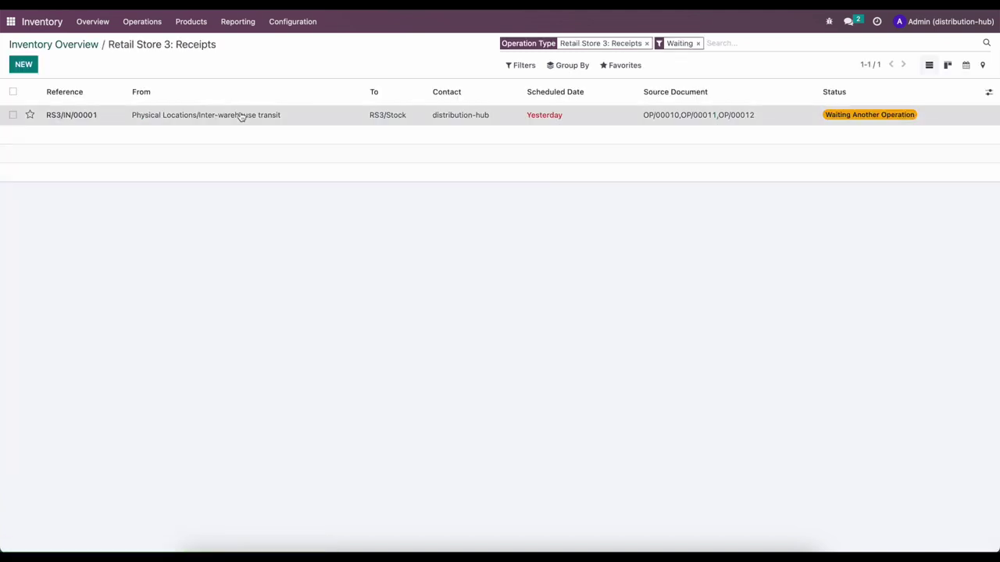
click(241, 115)
click(274, 72)
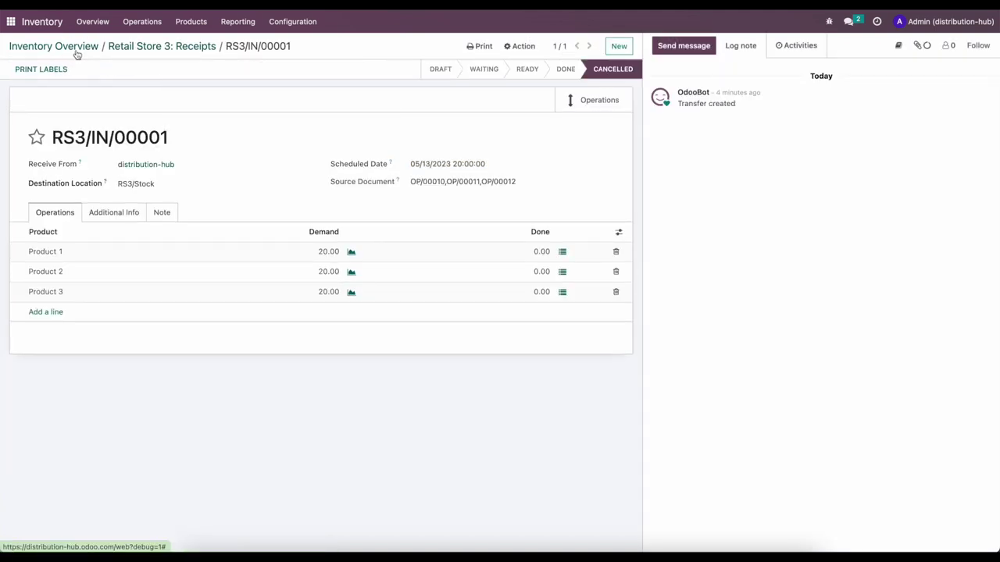
click(76, 50)
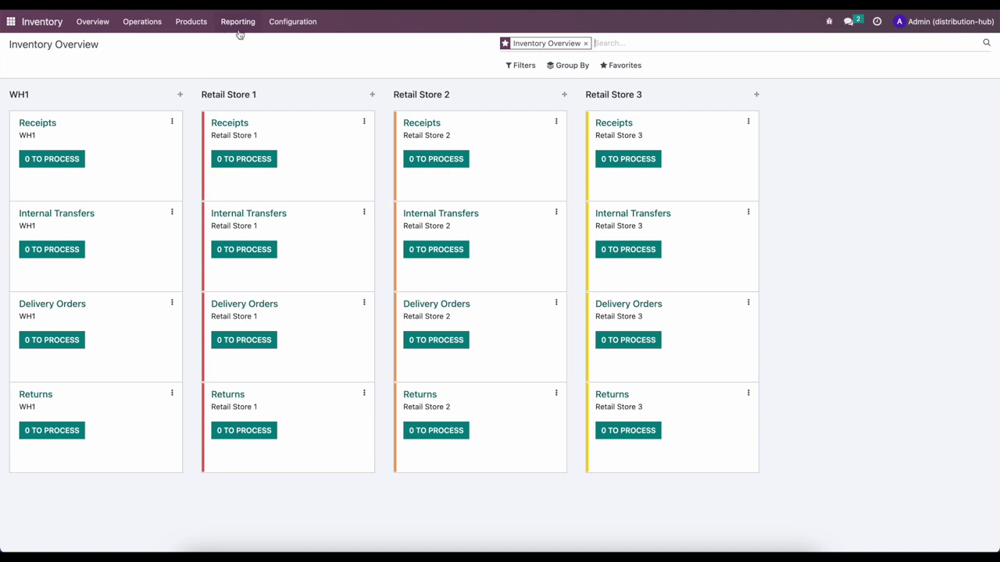
Order replenishment for all RS1, RS2 and RS3 stock lines, leaving out the WH1 lines, and return to the inventory overview
click(145, 24)
click(161, 46)
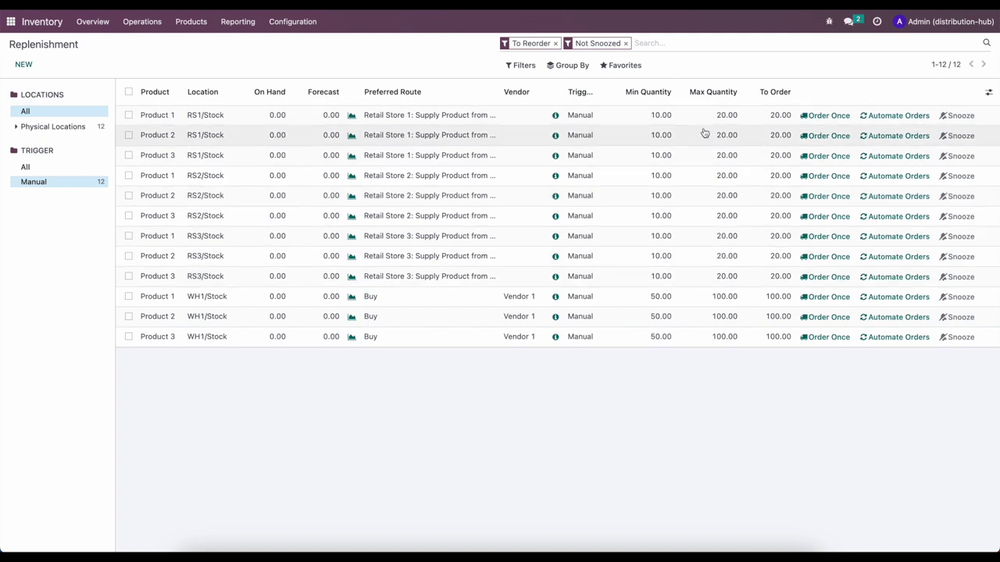
click(127, 95)
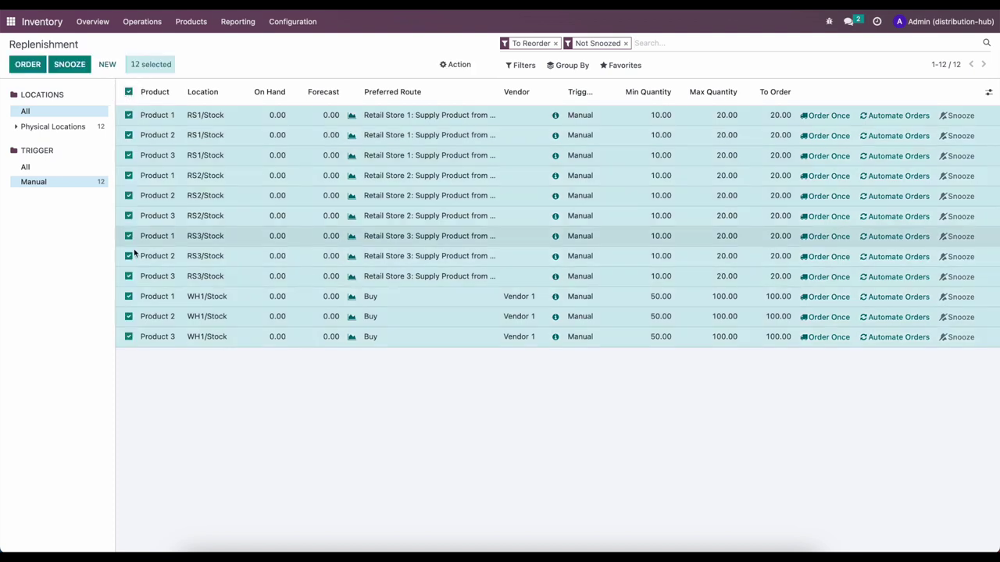
click(129, 296)
click(129, 317)
click(128, 336)
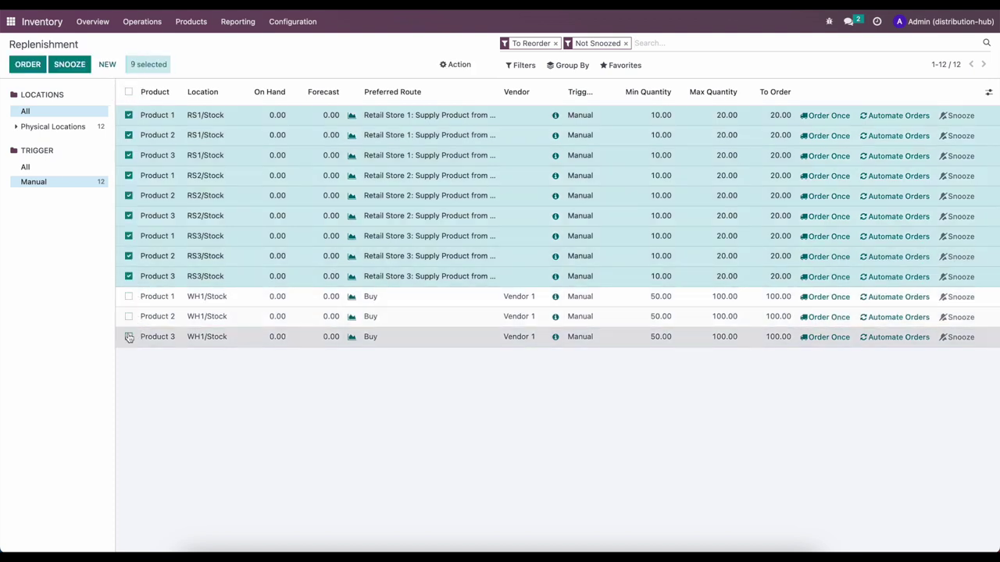
click(27, 64)
click(92, 22)
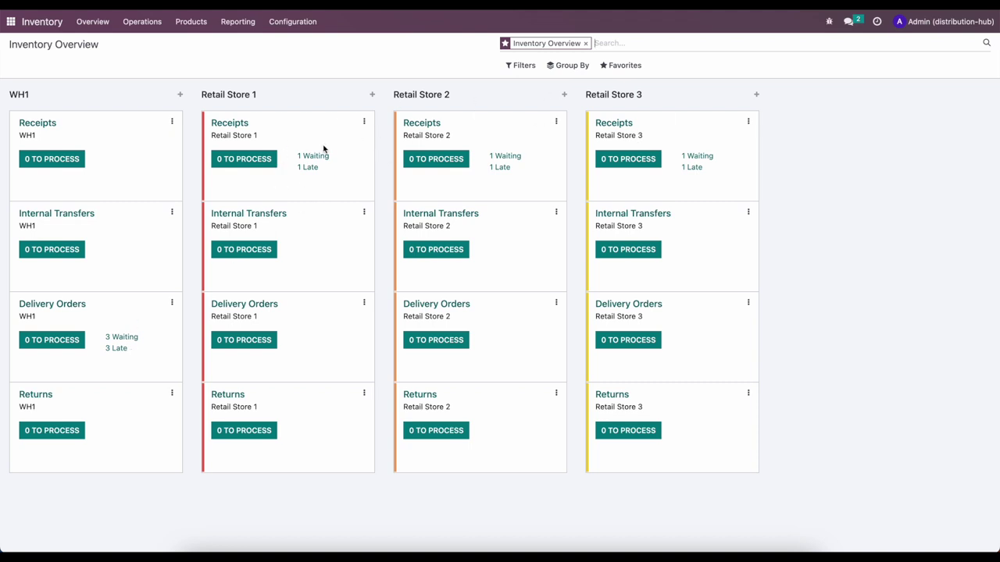
Open the forecasted report of Product 1 and examine its outgoing deliveries for WH1
click(177, 23)
click(185, 42)
click(141, 118)
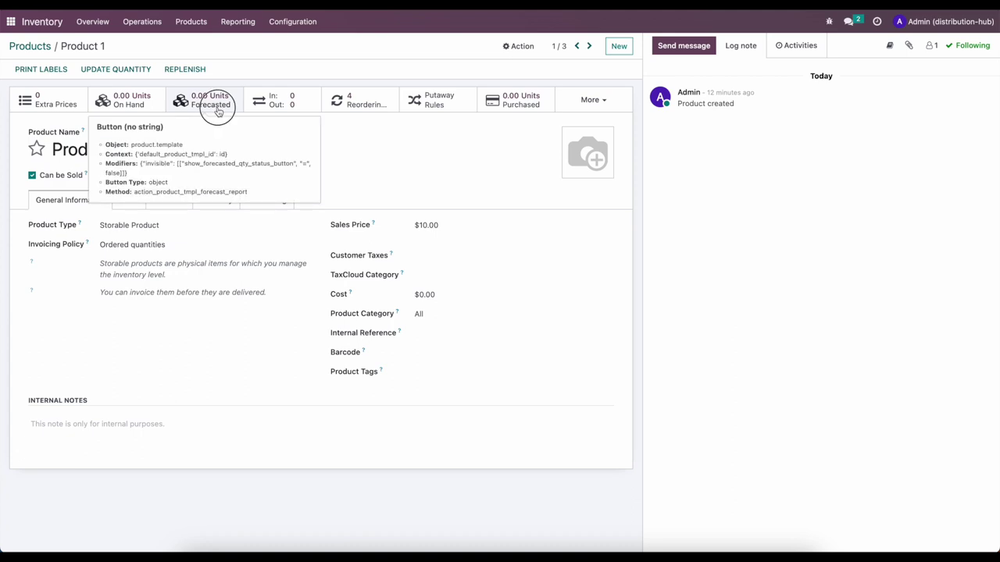
click(218, 111)
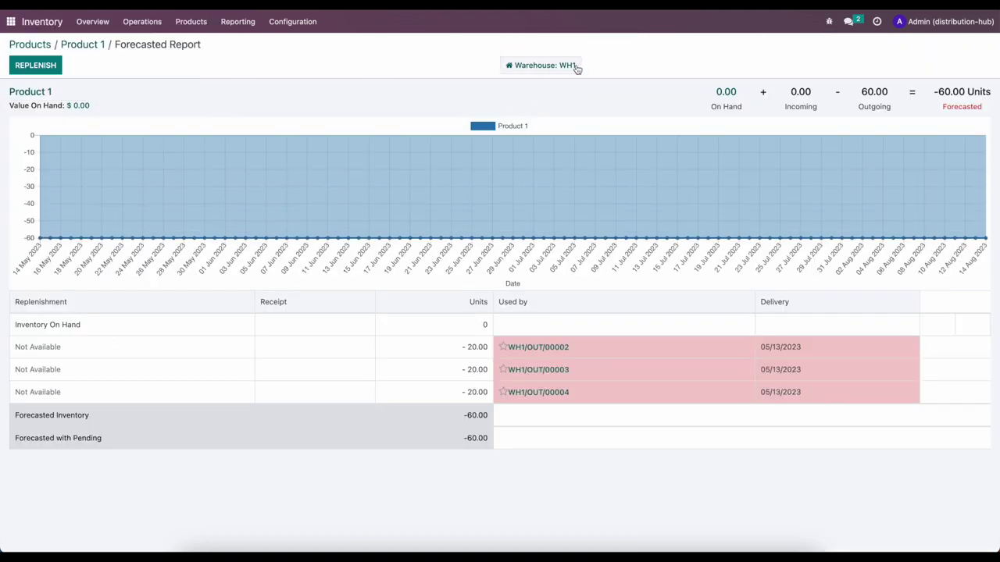
click(525, 71)
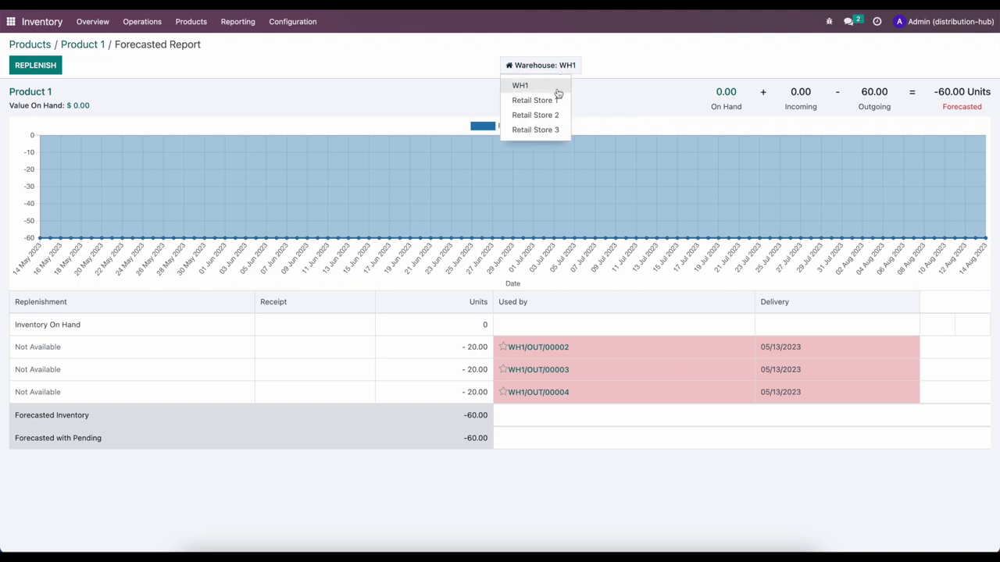
click(567, 52)
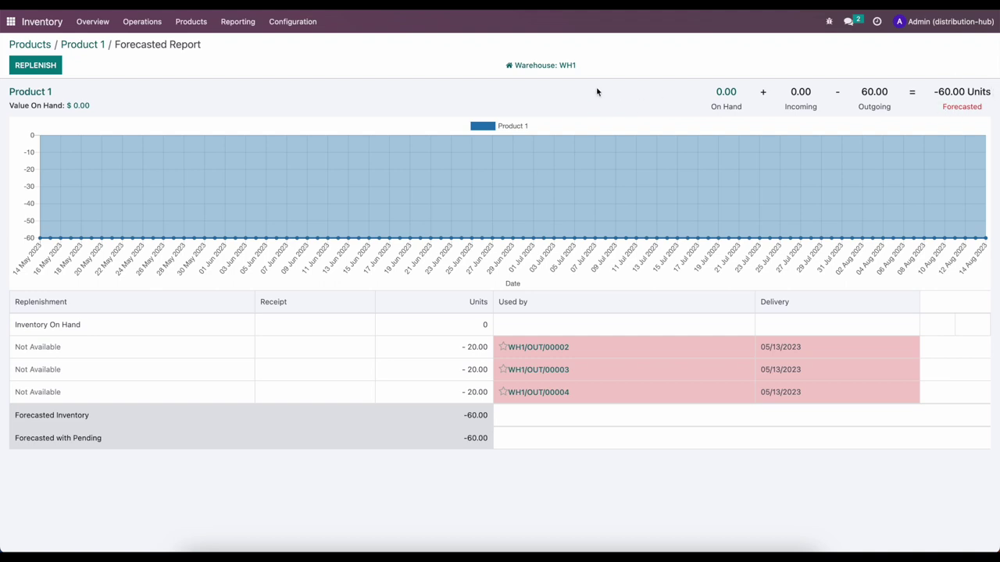
Examine Product 1's forecast and incoming receipt for Retail Store 1, Retail Store 2 and Retail Store 3 in turn
click(550, 68)
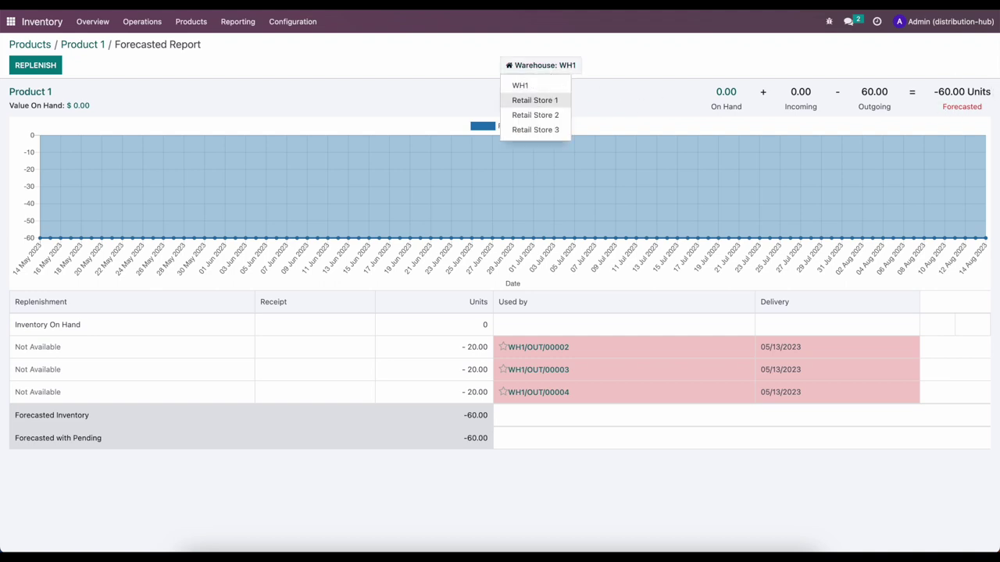
click(534, 100)
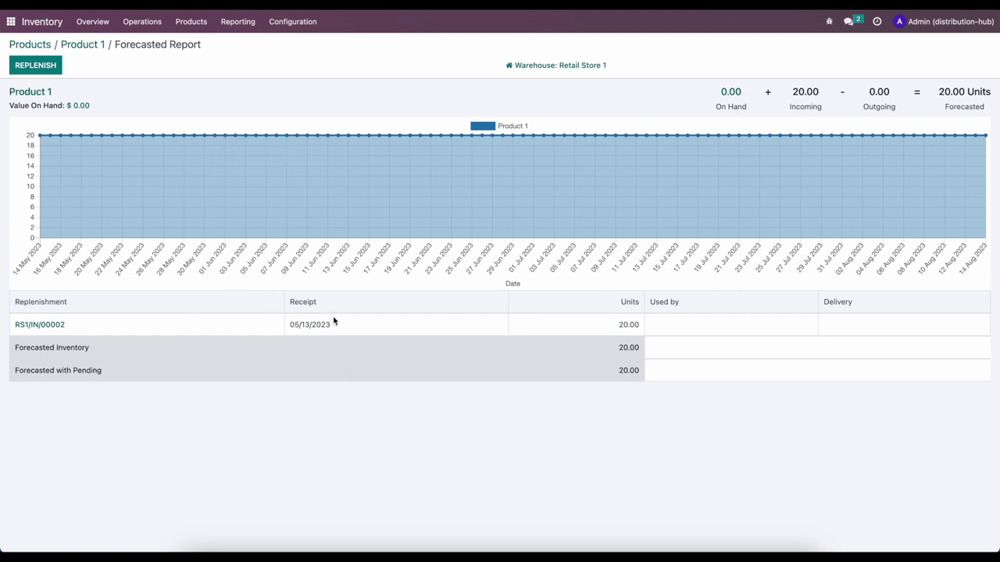
drag(328, 324, 289, 327)
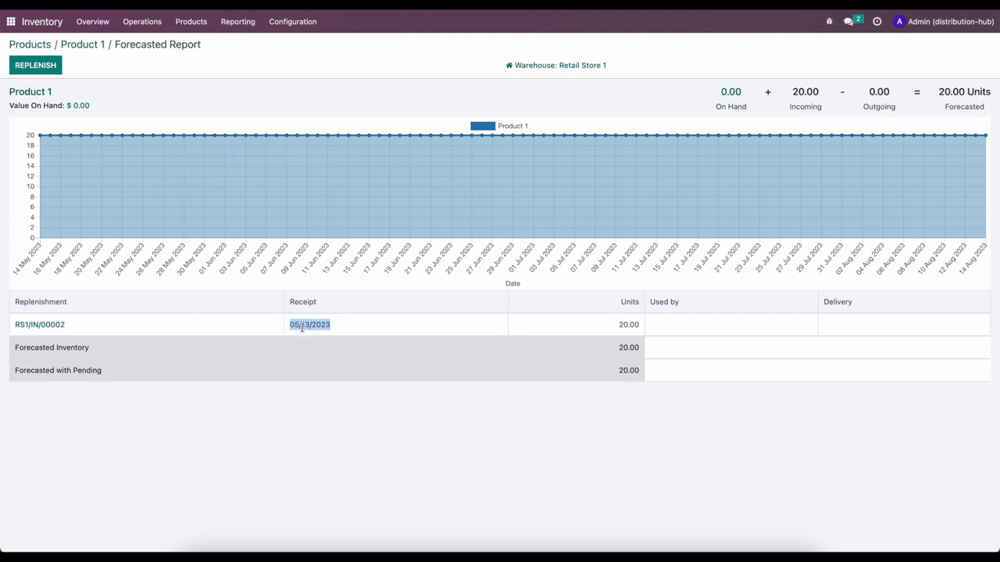
click(367, 329)
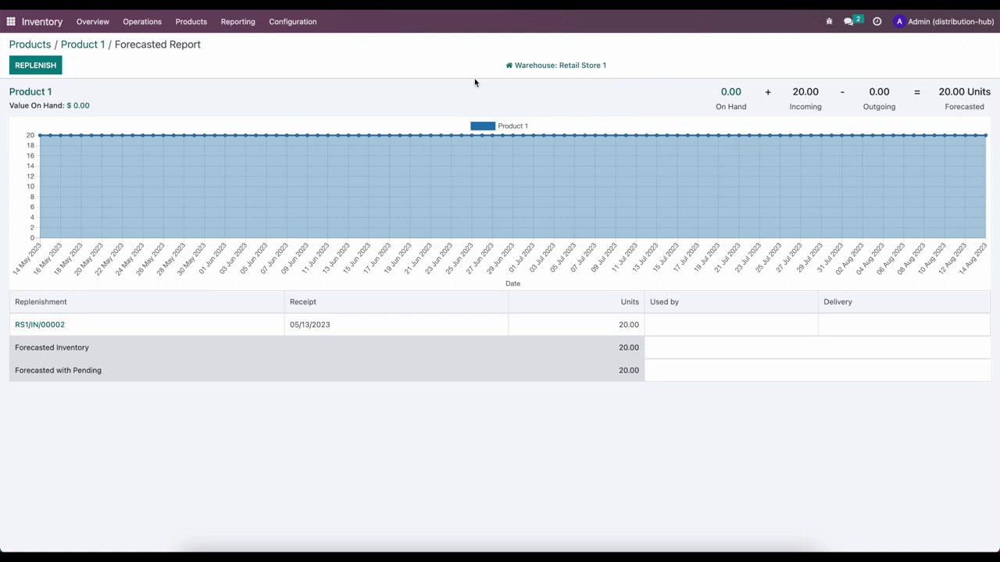
click(545, 67)
click(553, 115)
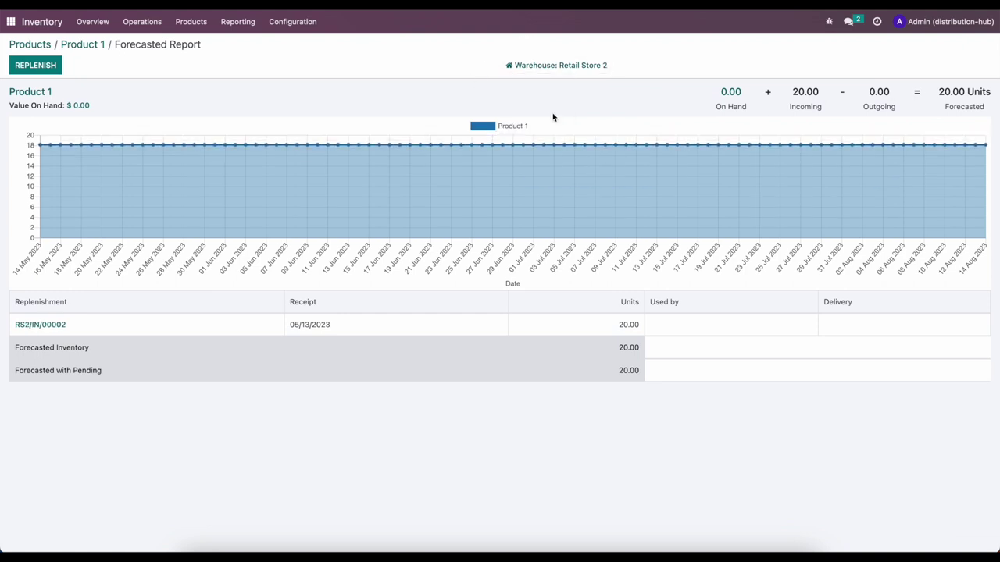
click(571, 67)
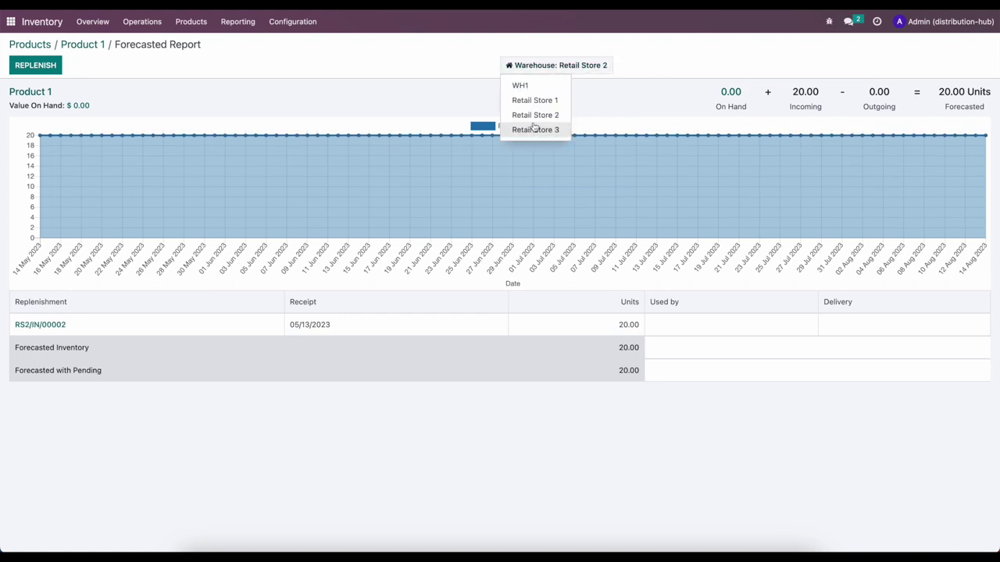
click(535, 129)
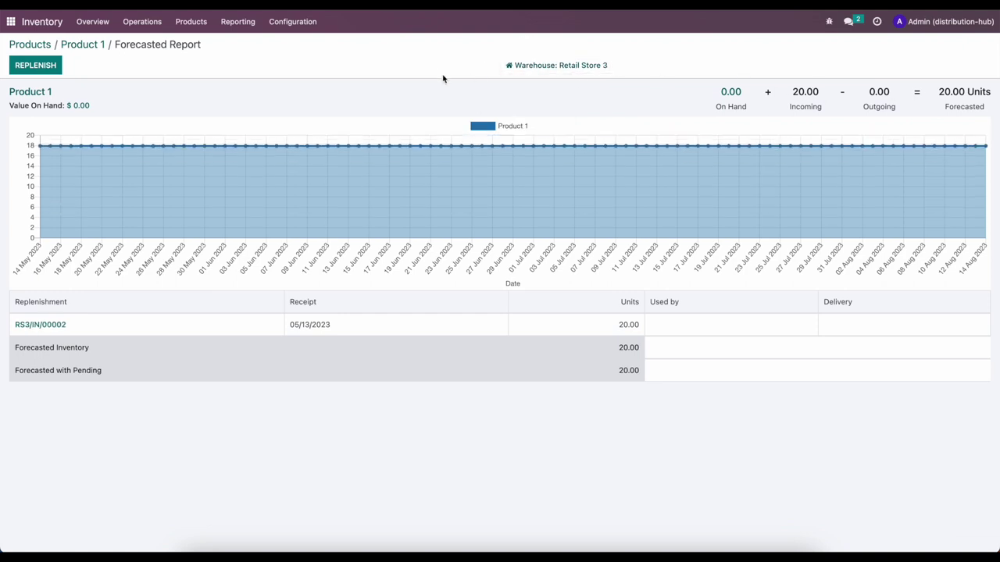
Order replenishment for all three WH1/Stock lines supplied by Vendor 1
click(87, 23)
click(139, 23)
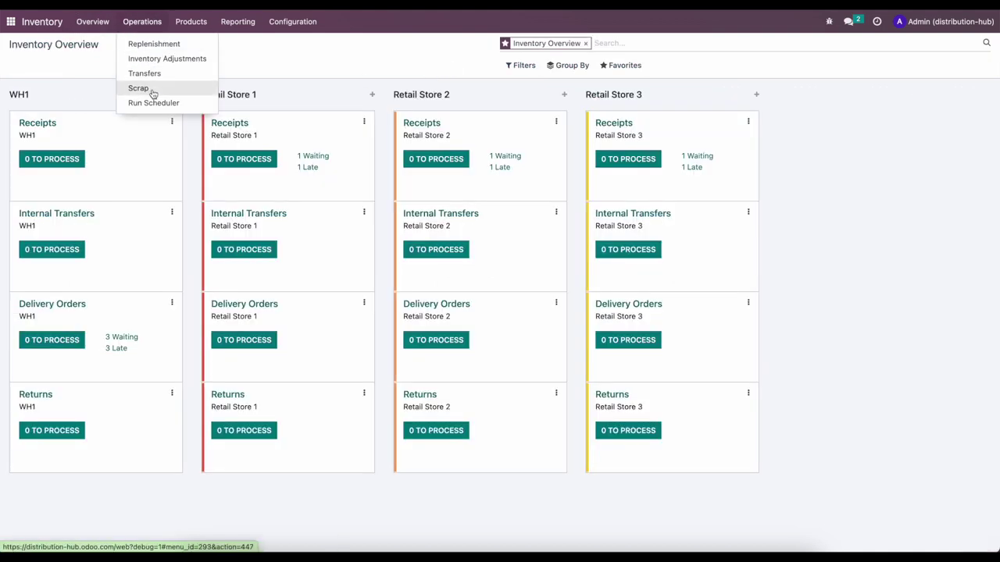
click(159, 45)
click(130, 92)
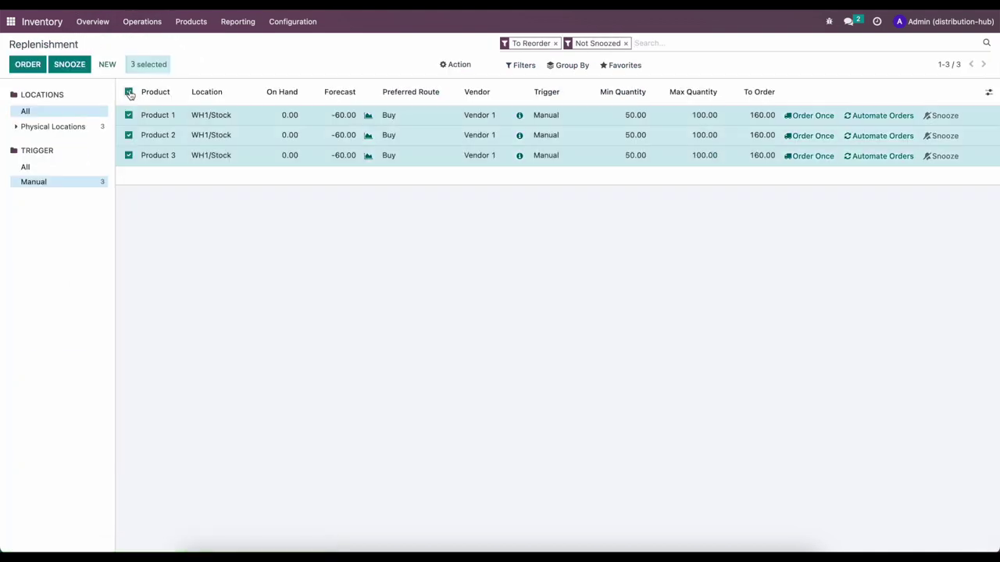
click(34, 69)
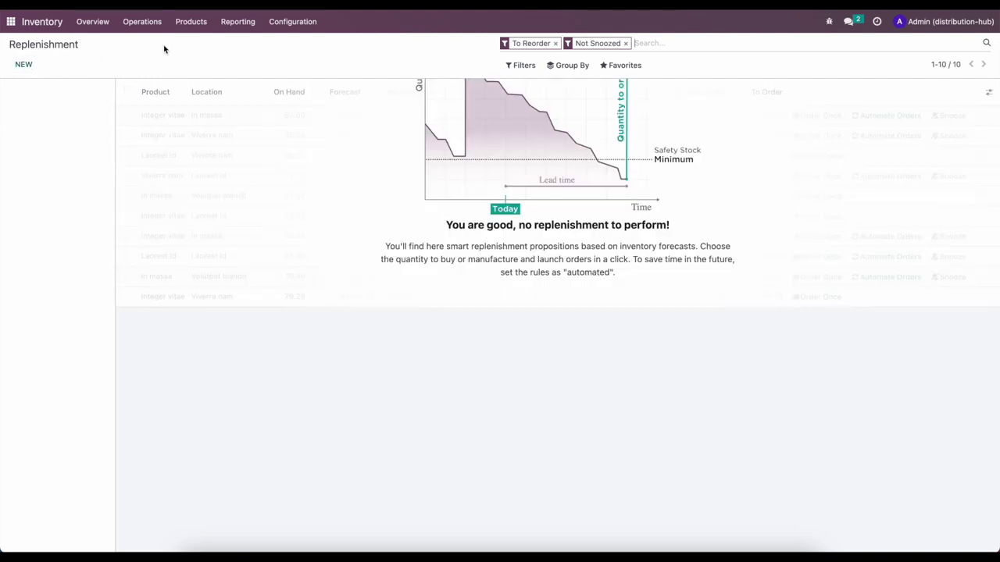
Open Product 1's forecasted report for WH1 and examine the pending quantity from requests for quotation
click(155, 23)
mouse_move(190, 22)
click(194, 42)
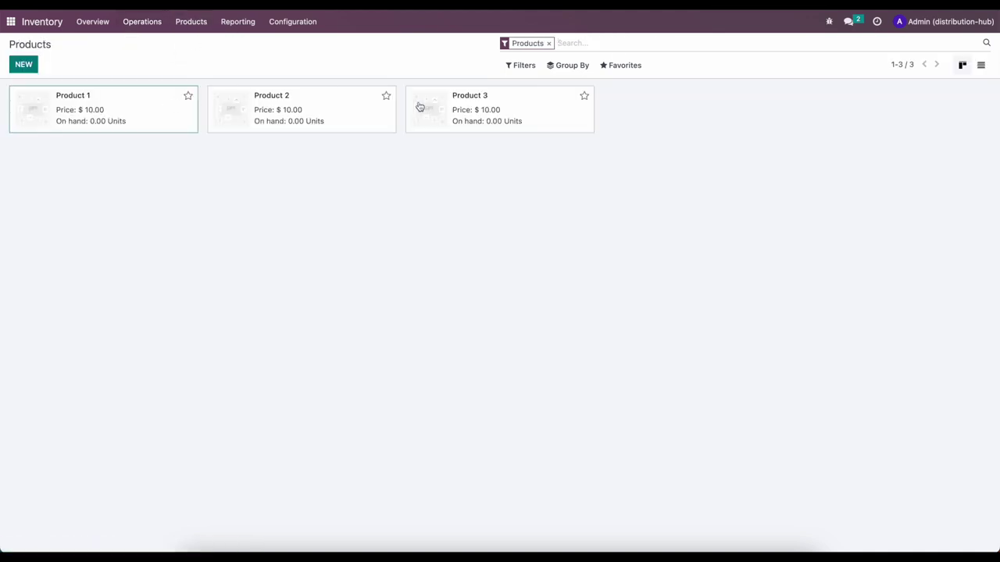
click(153, 112)
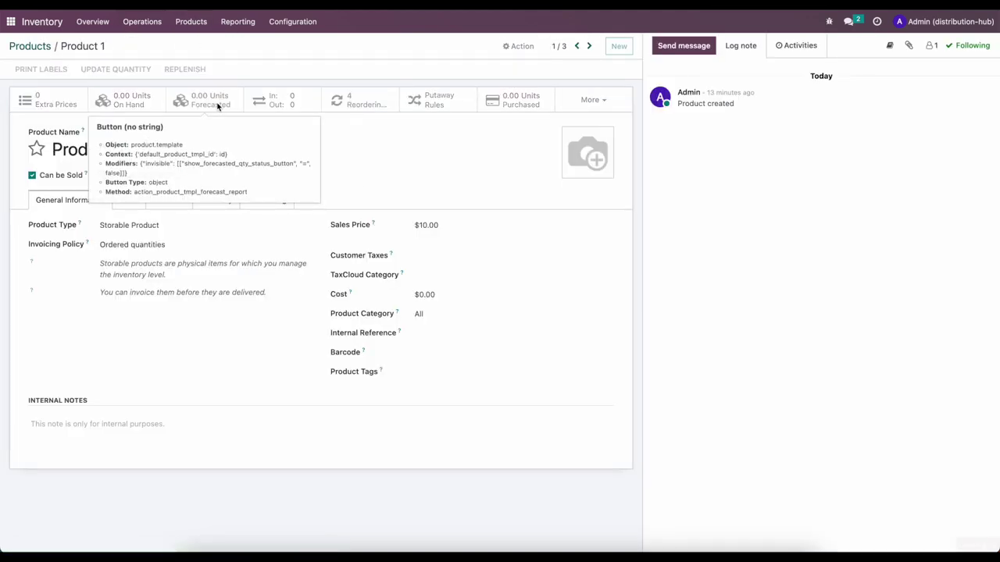
click(211, 101)
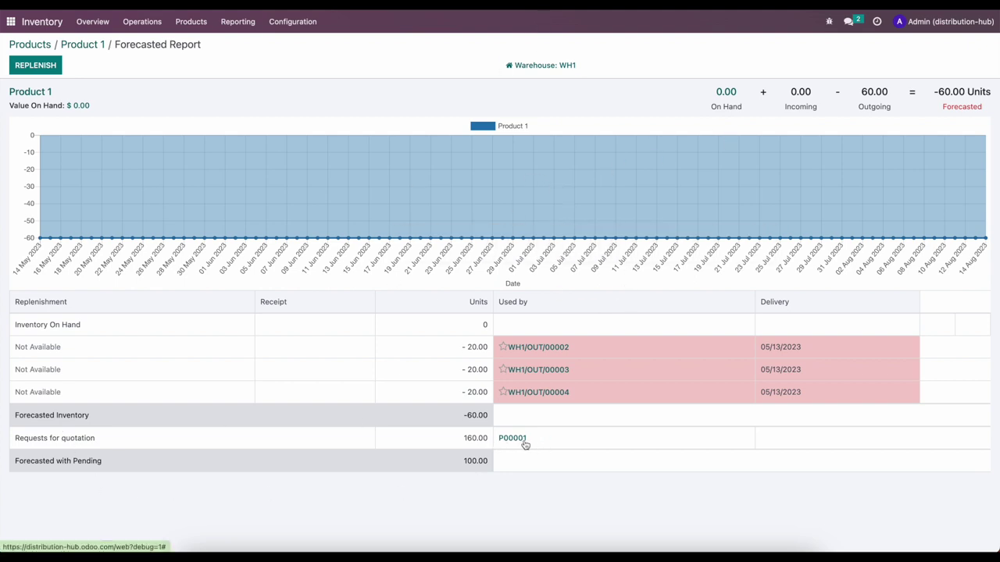
drag(454, 440, 492, 441)
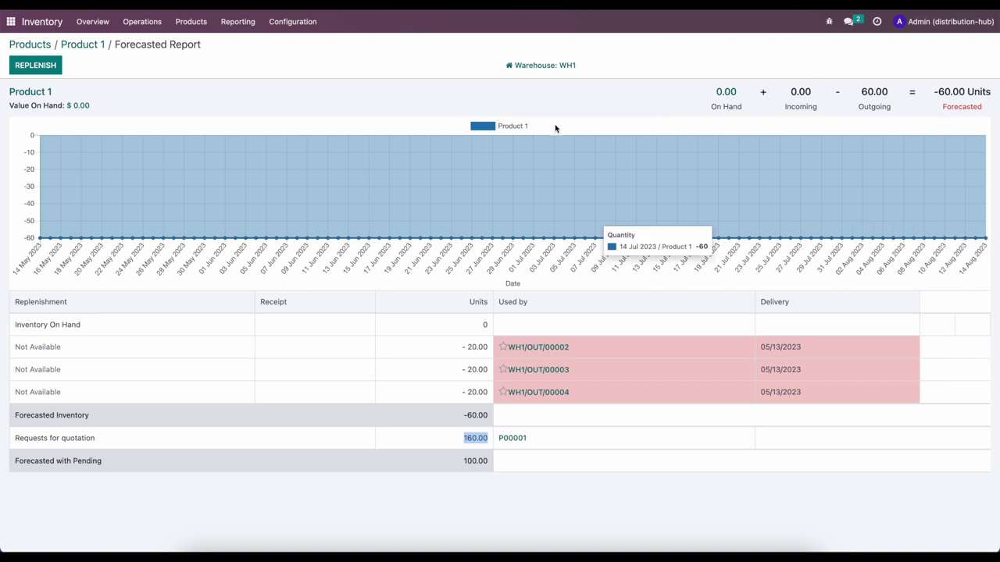
Switch to the Purchase app and confirm Vendor 1's request for quotation as a purchase order
click(12, 23)
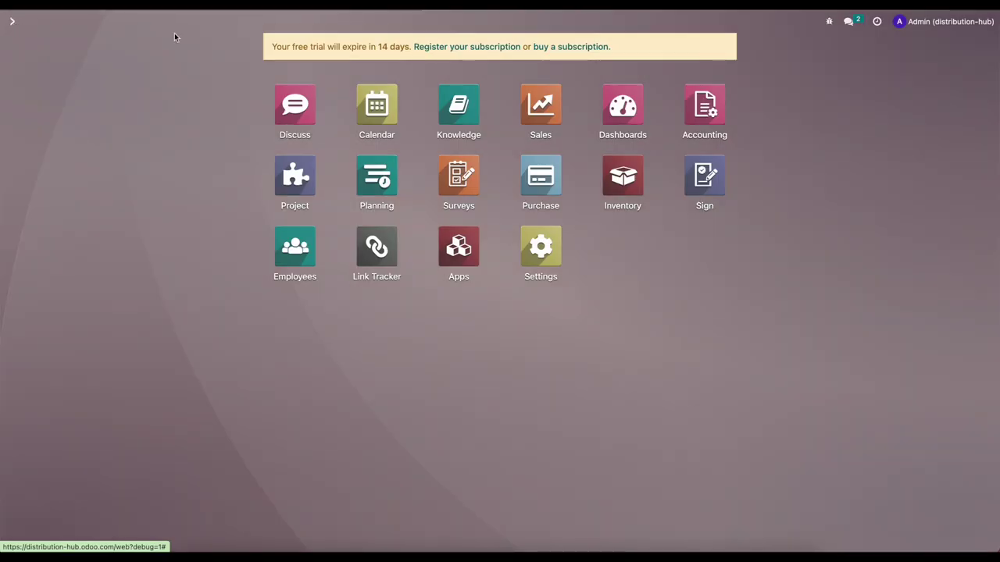
click(541, 175)
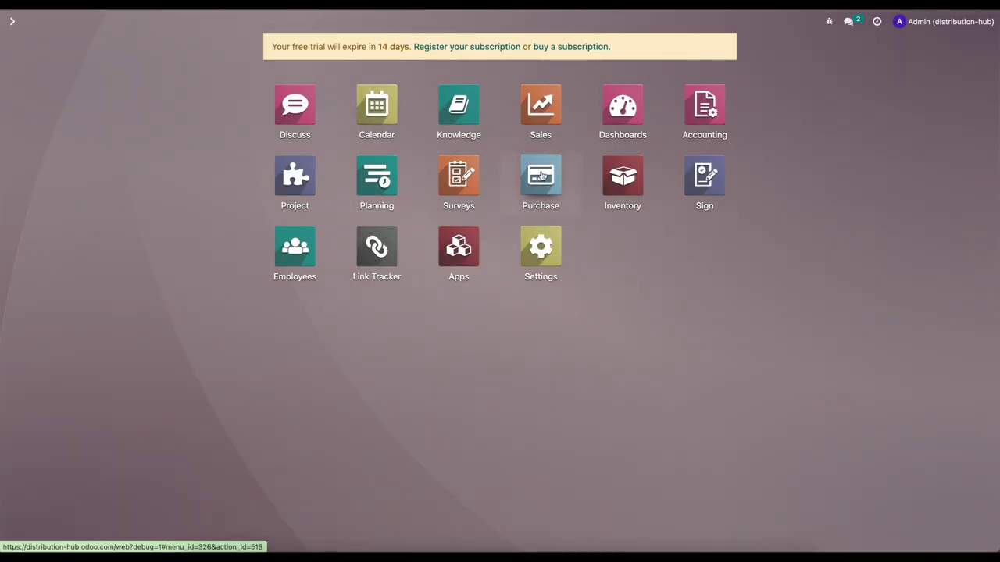
click(262, 188)
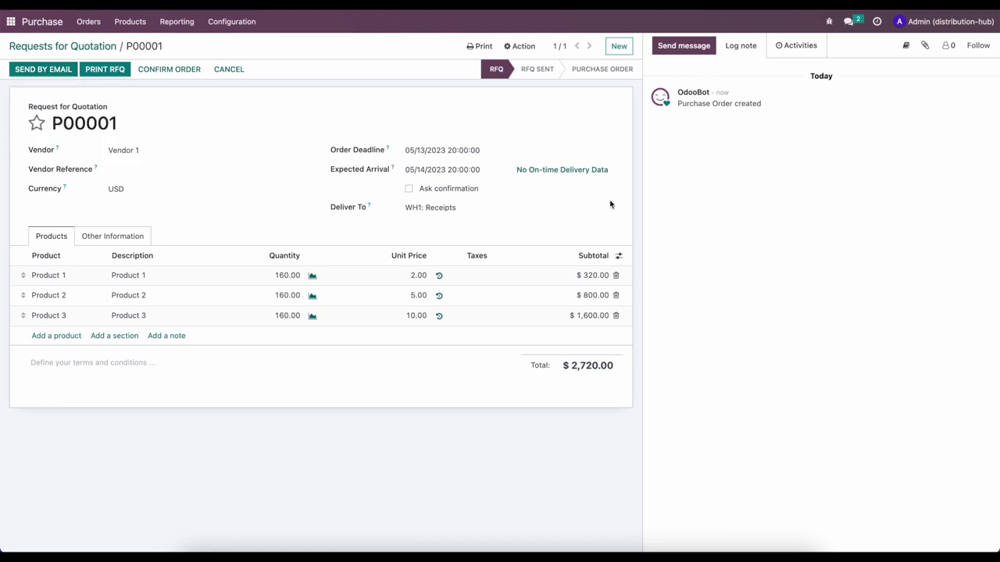
click(161, 74)
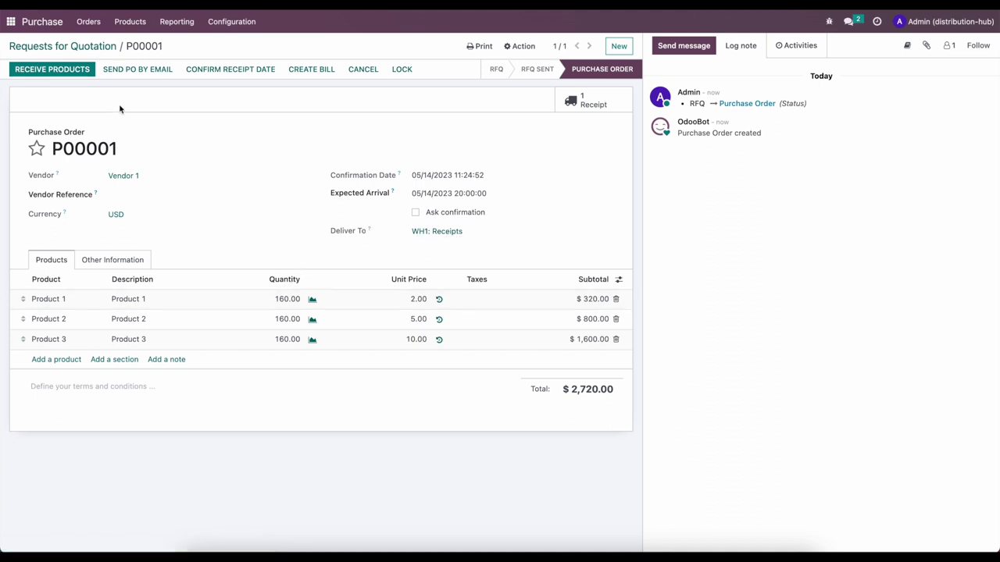
Switch back to the Inventory app and open Product 1's forecasted report to check how WH1's incoming purchase covers its deliveries
click(11, 21)
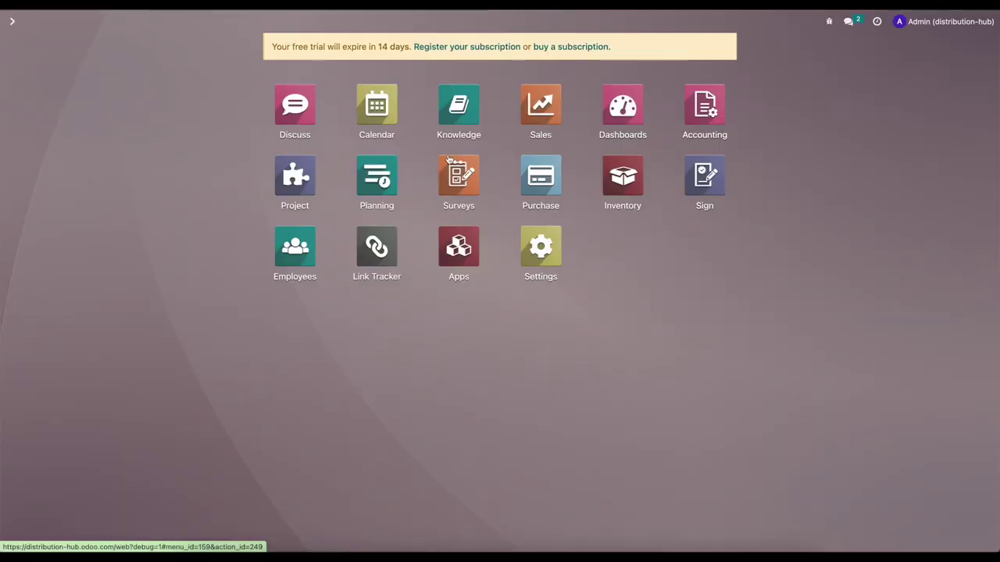
click(623, 174)
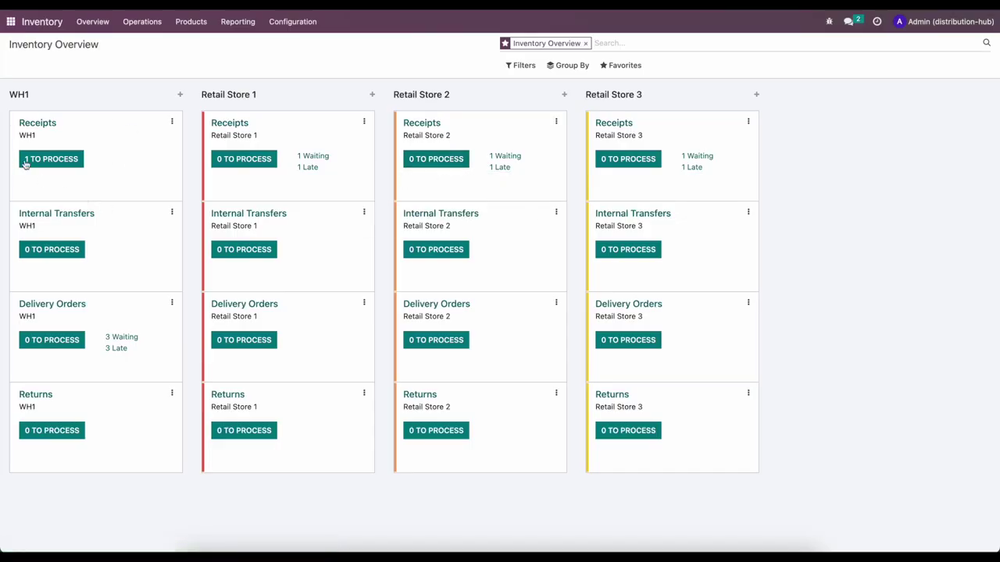
click(186, 28)
click(184, 51)
click(123, 111)
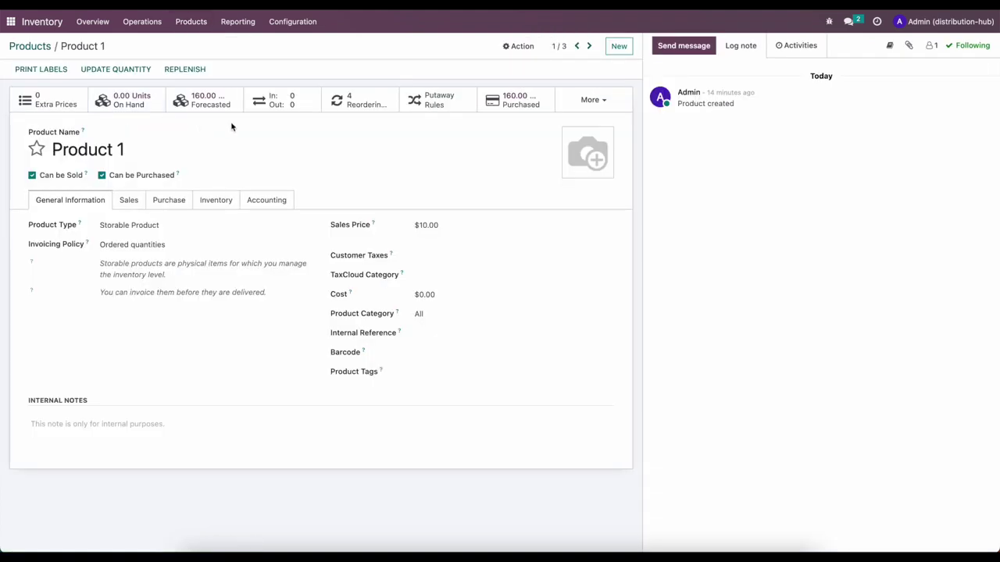
click(212, 104)
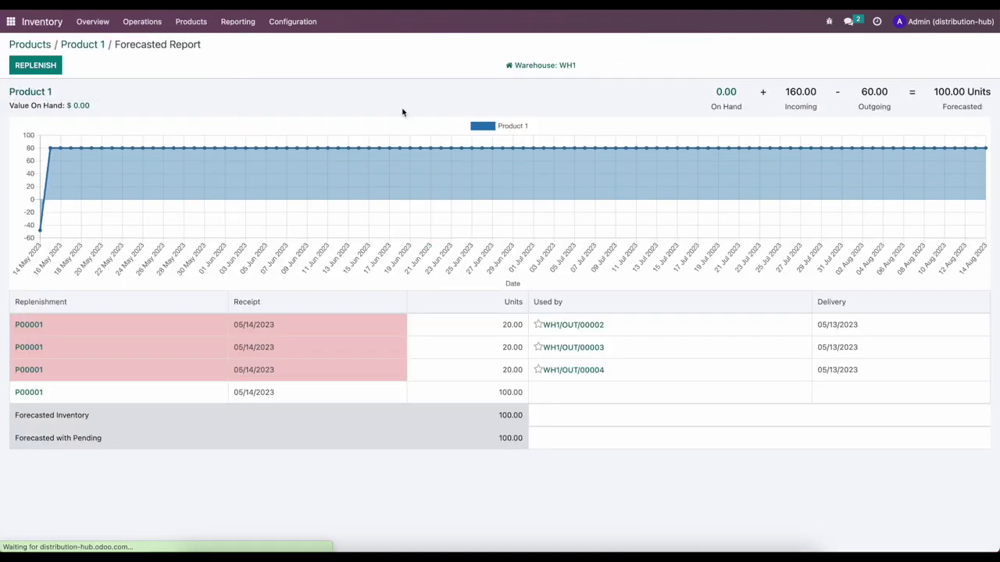
Examine the outgoing and forecasted totals and the unallocated P00001 quantity in Product 1's forecasted report for WH1
drag(966, 114, 943, 86)
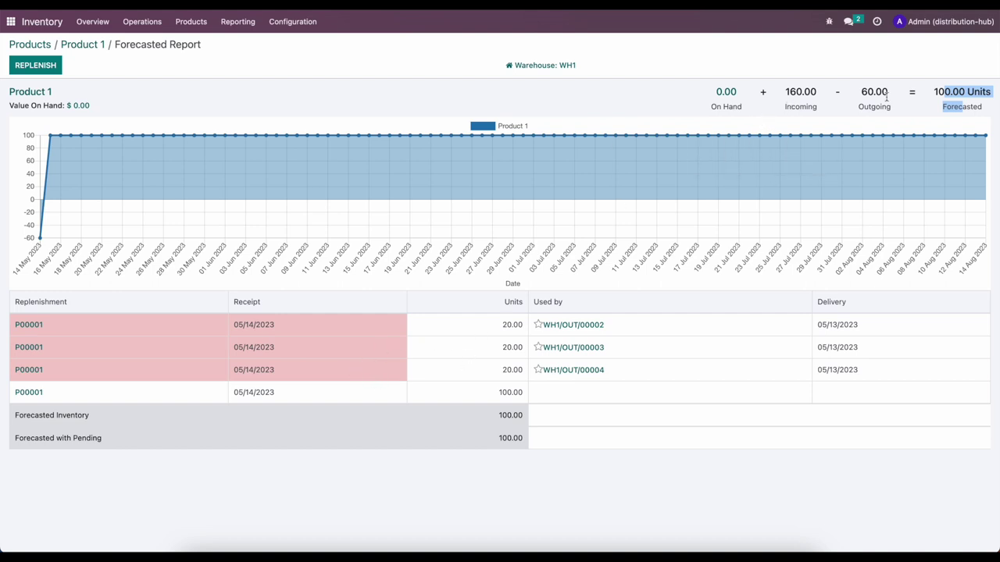
drag(888, 92, 861, 93)
drag(932, 93, 977, 96)
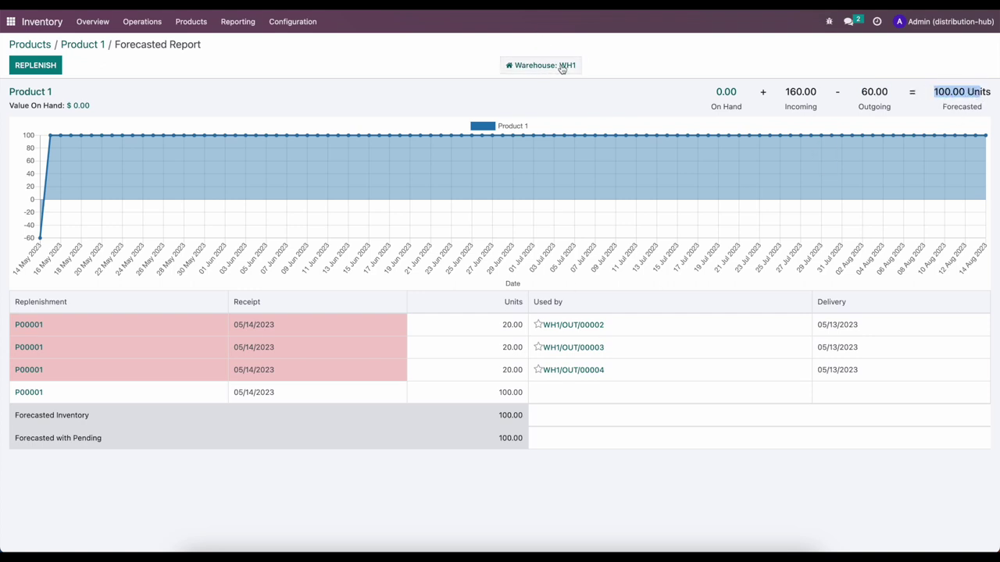
click(625, 332)
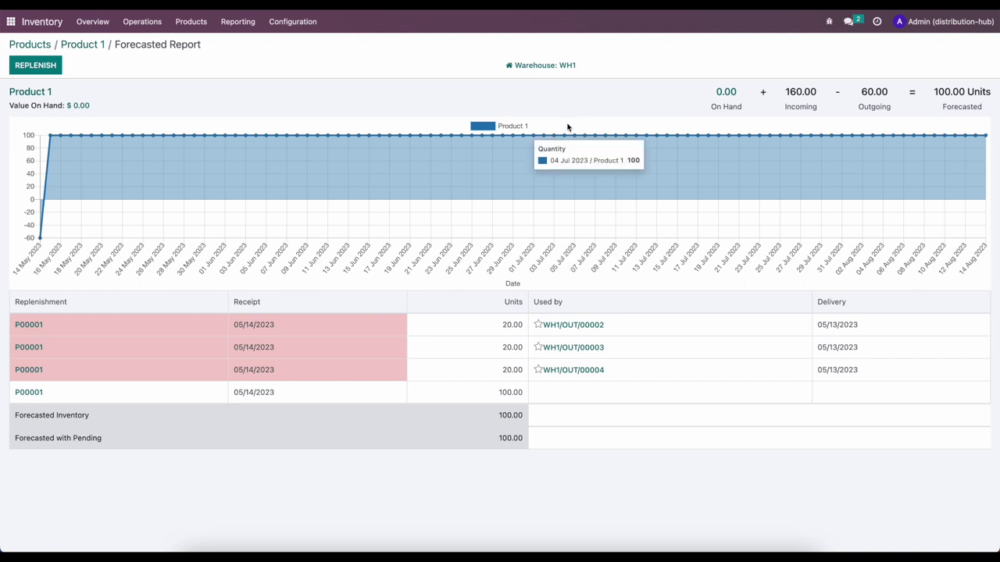
drag(496, 393, 520, 395)
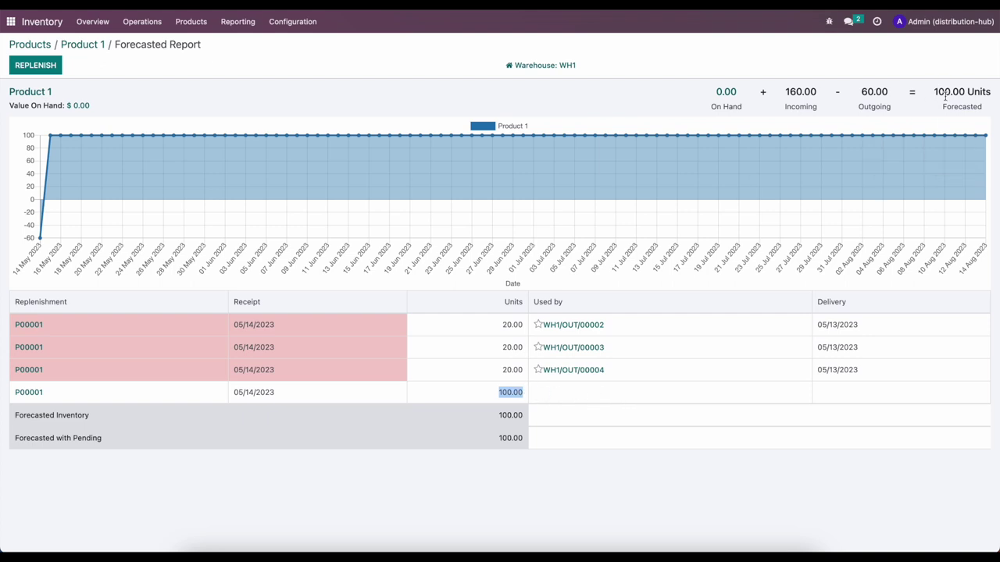
click(539, 65)
click(540, 102)
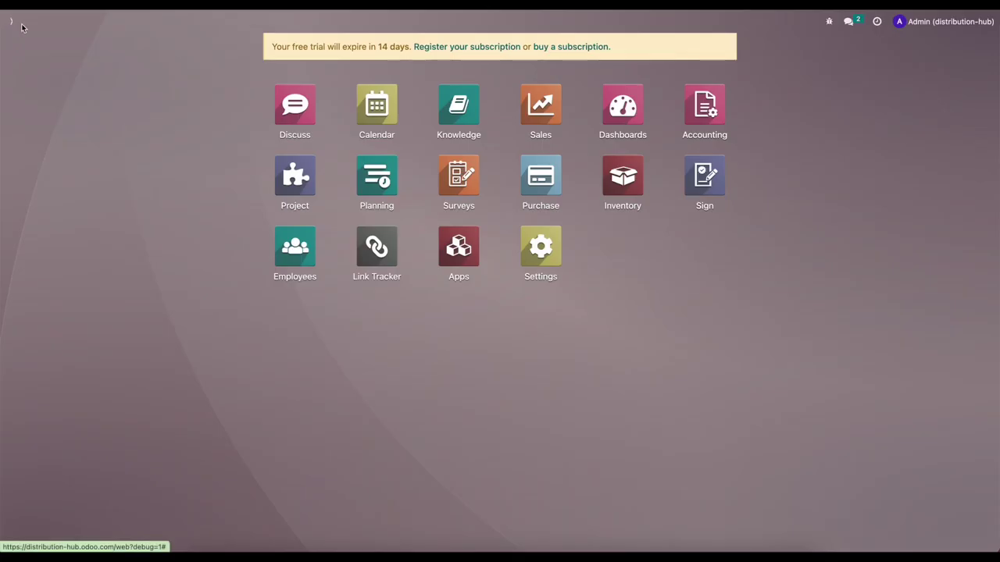
Return to the Inventory overview and open WH1's ready receipt WH1/IN/00001 from Vendor 1
click(11, 21)
click(627, 175)
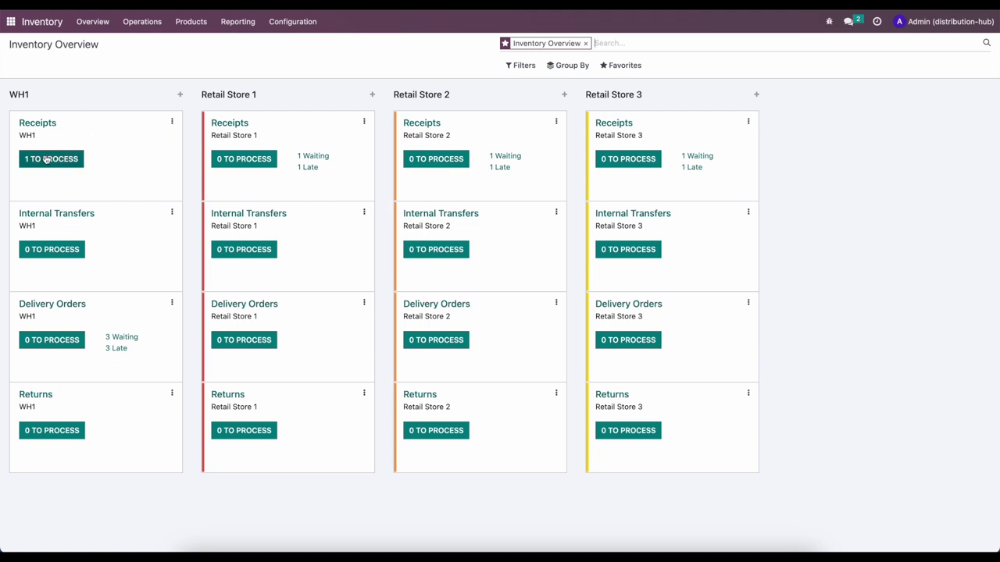
click(72, 159)
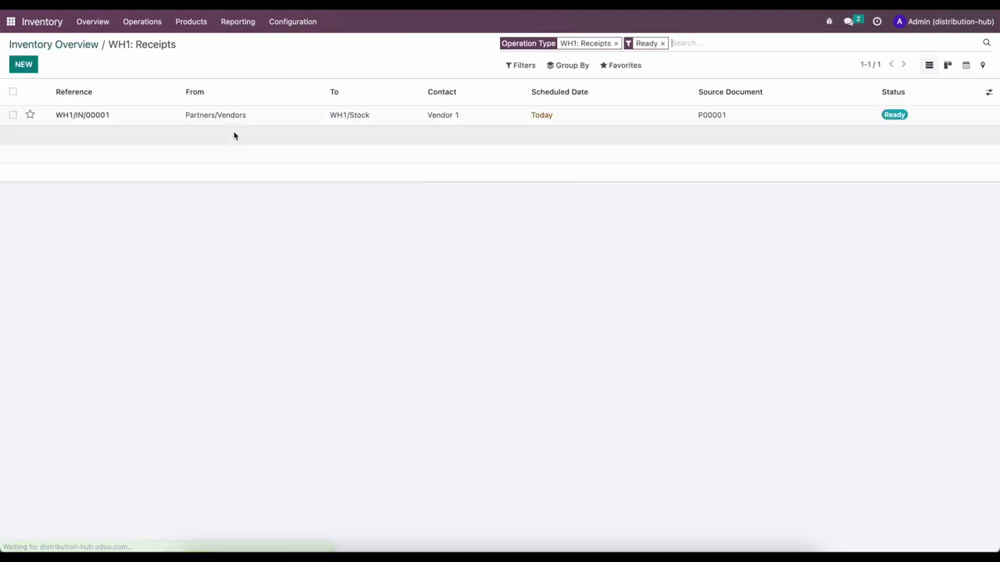
click(234, 119)
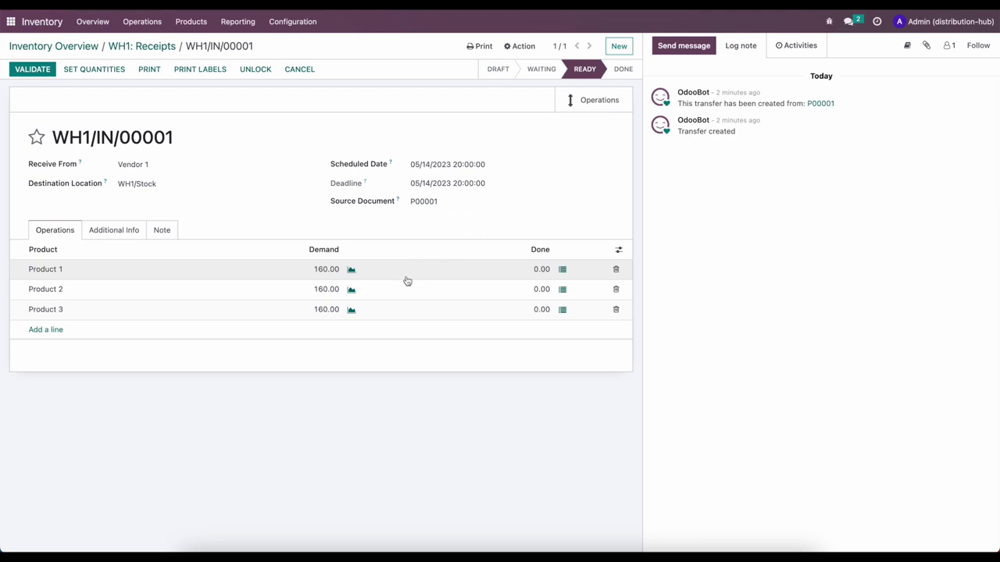
Set the done quantity to 160 for Products 1, 2 and 3 on the receipt and validate it
click(512, 269)
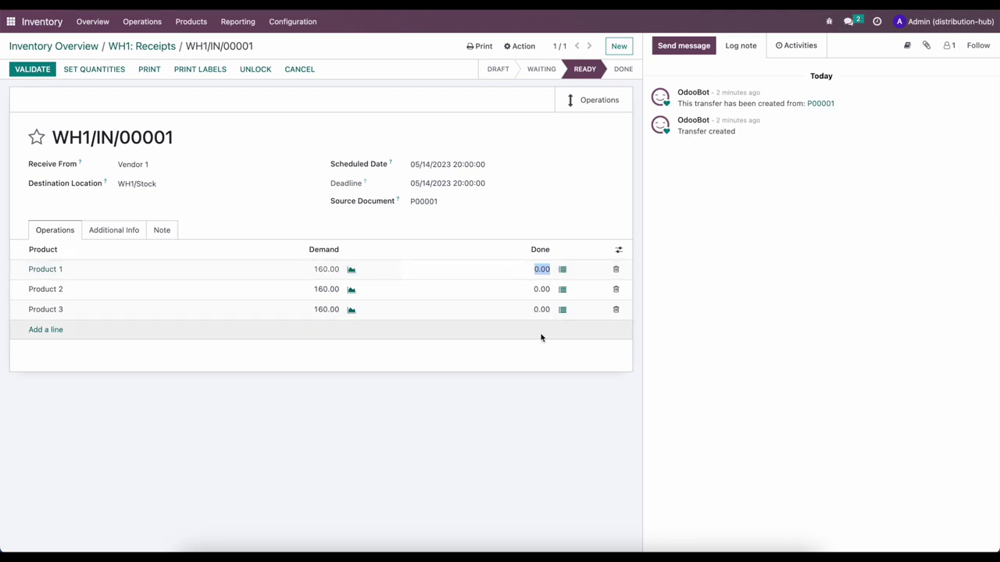
text(1)
click(527, 289)
text(160)
click(525, 310)
text(160)
click(522, 380)
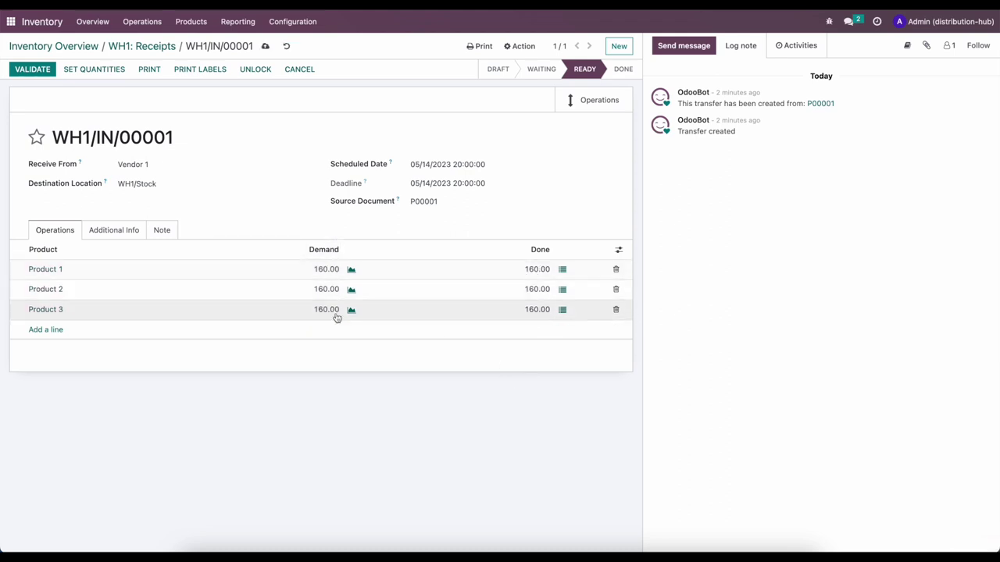
click(92, 72)
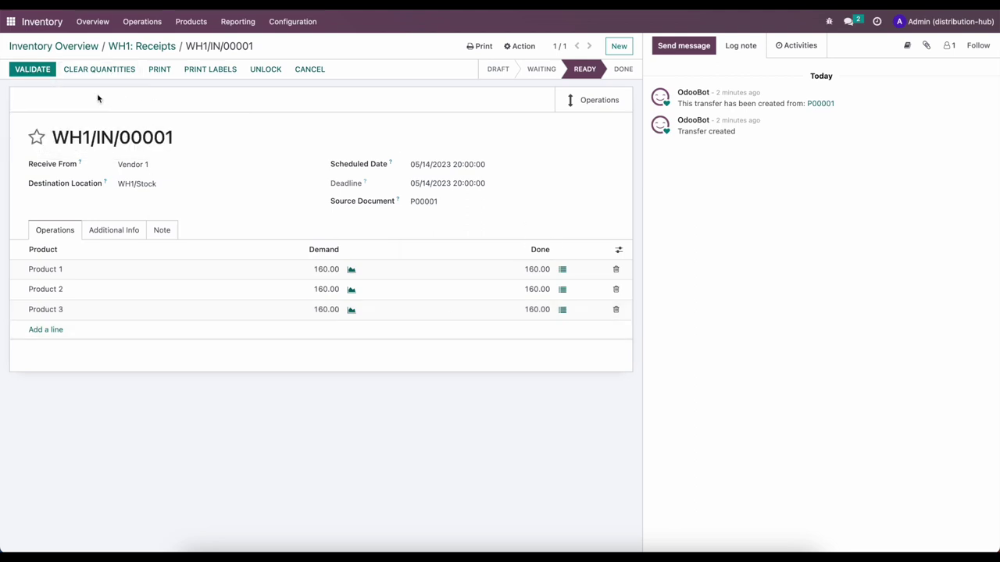
click(32, 68)
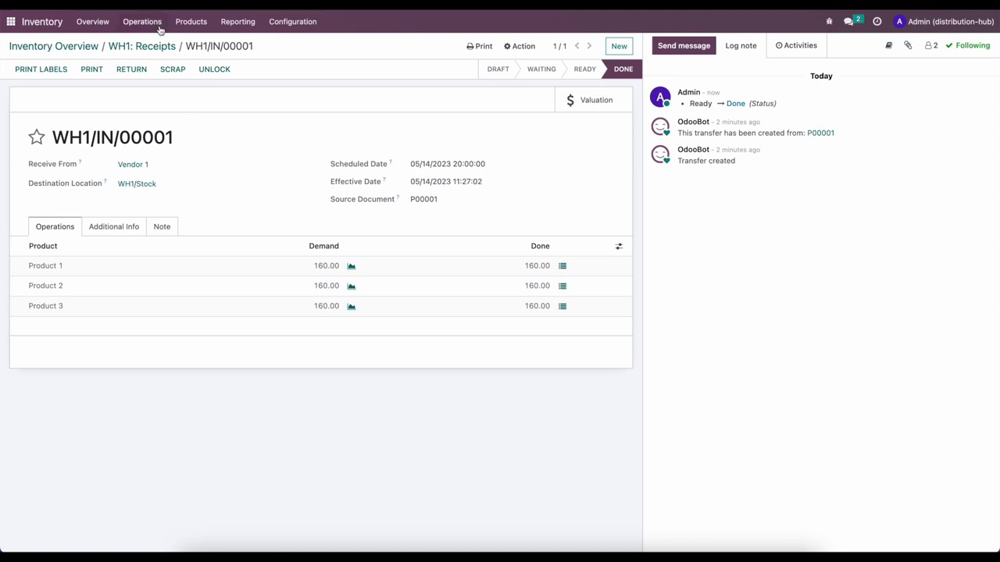
Open Product 1's forecasted report and check WH1's on-hand, outgoing and forecasted quantities
click(191, 21)
click(188, 43)
click(132, 107)
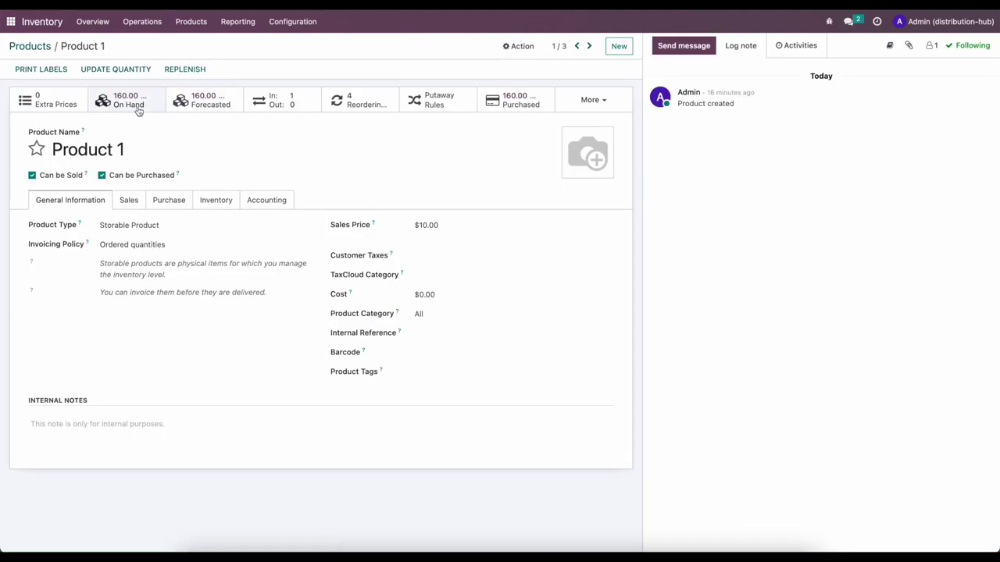
click(205, 100)
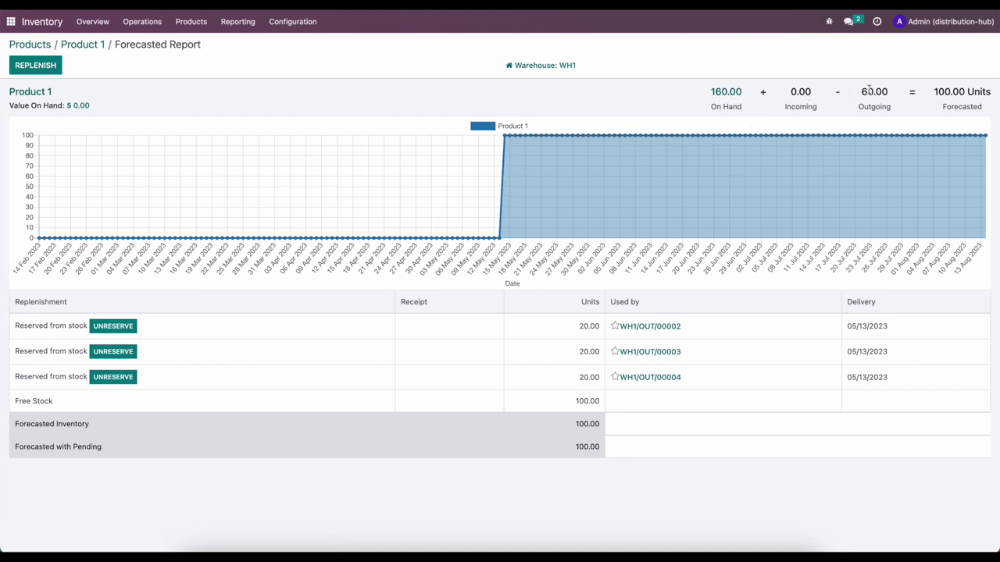
drag(934, 92, 995, 95)
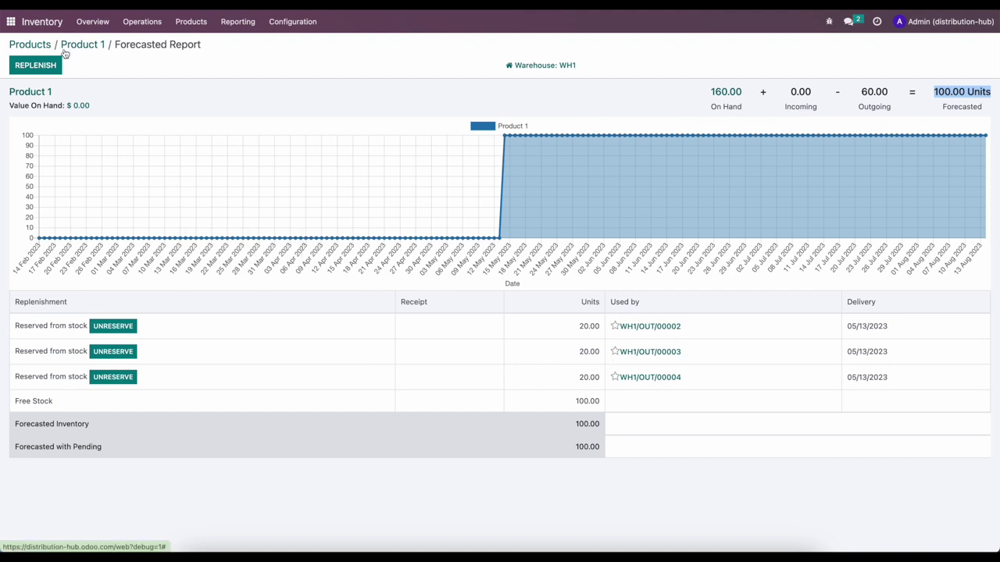
From WH1's delivery orders, fill the done quantities with the reserved 20 units per product on WH1/OUT/00002 and validate it
click(11, 21)
click(625, 172)
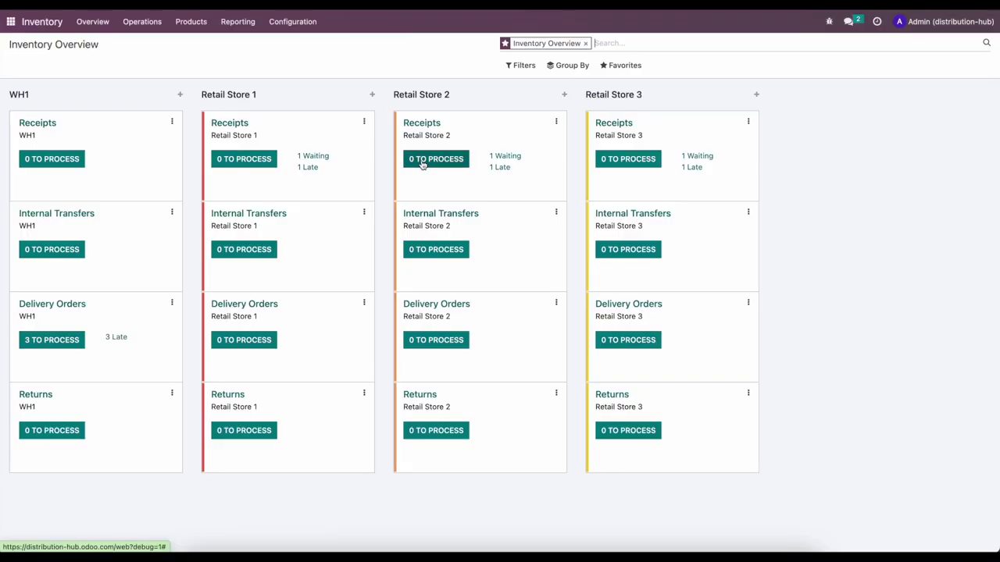
click(73, 341)
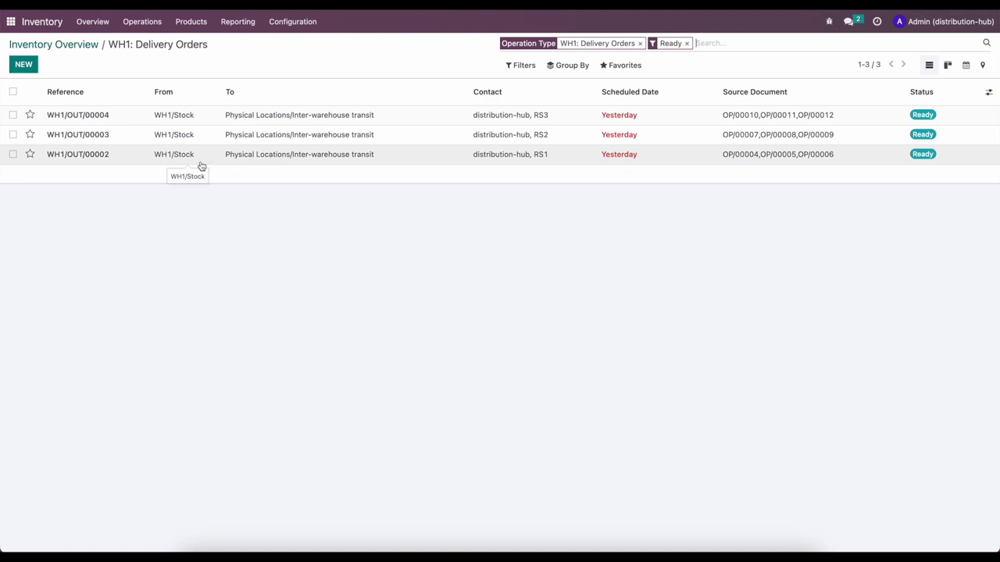
click(153, 159)
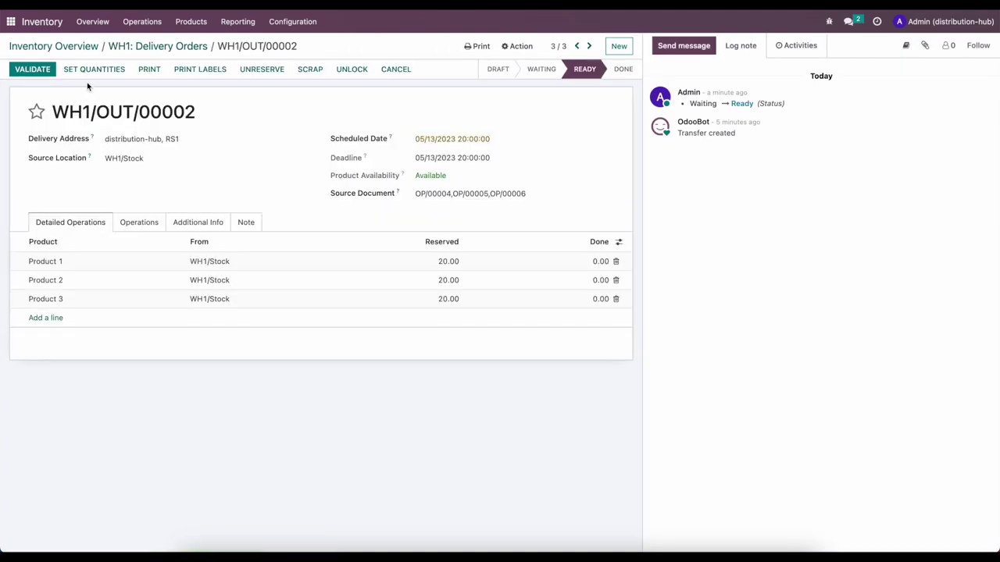
click(88, 71)
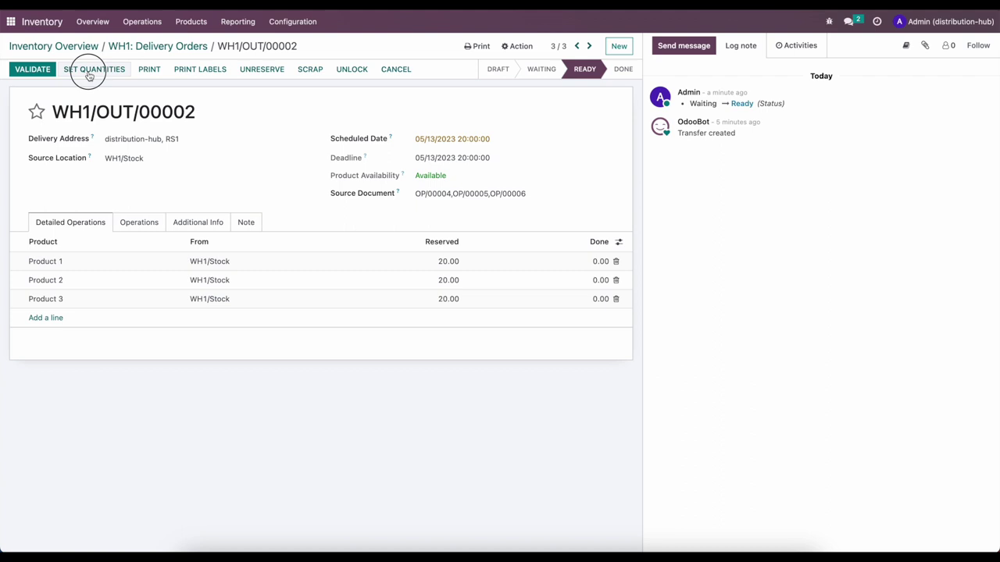
click(32, 70)
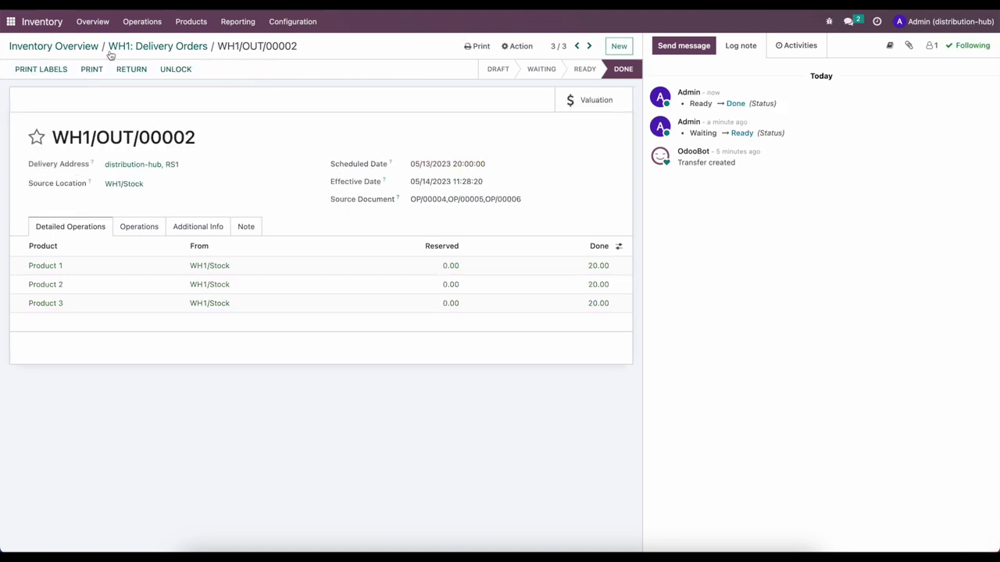
Fill the done quantities with the reserved 20 units per product on delivery order WH1/OUT/00003 and validate it
click(182, 50)
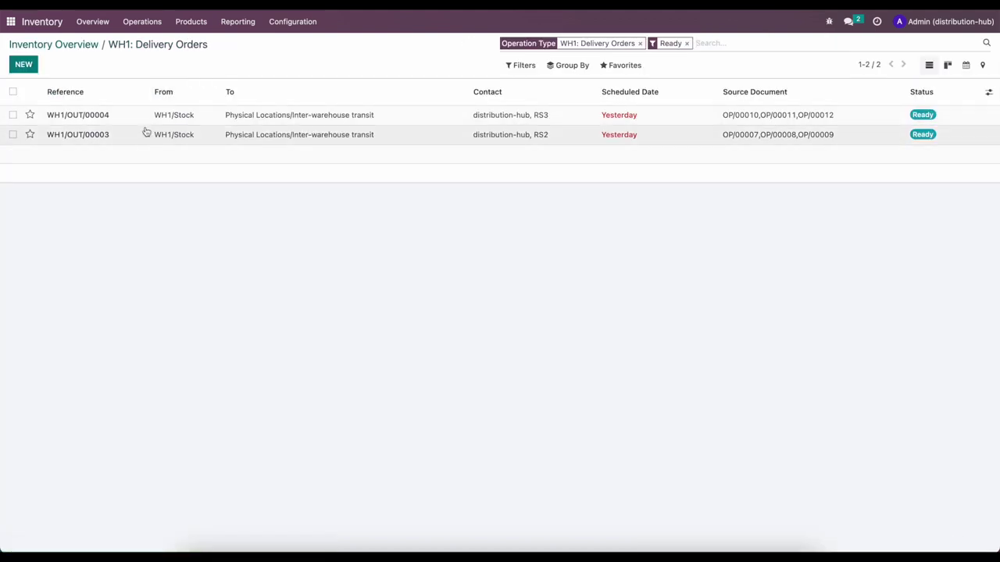
click(147, 134)
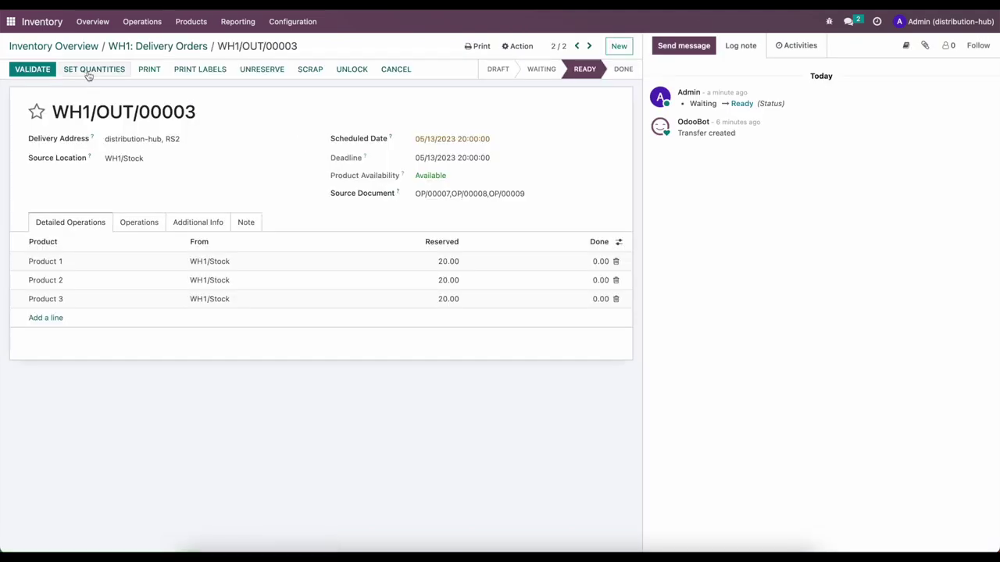
click(89, 74)
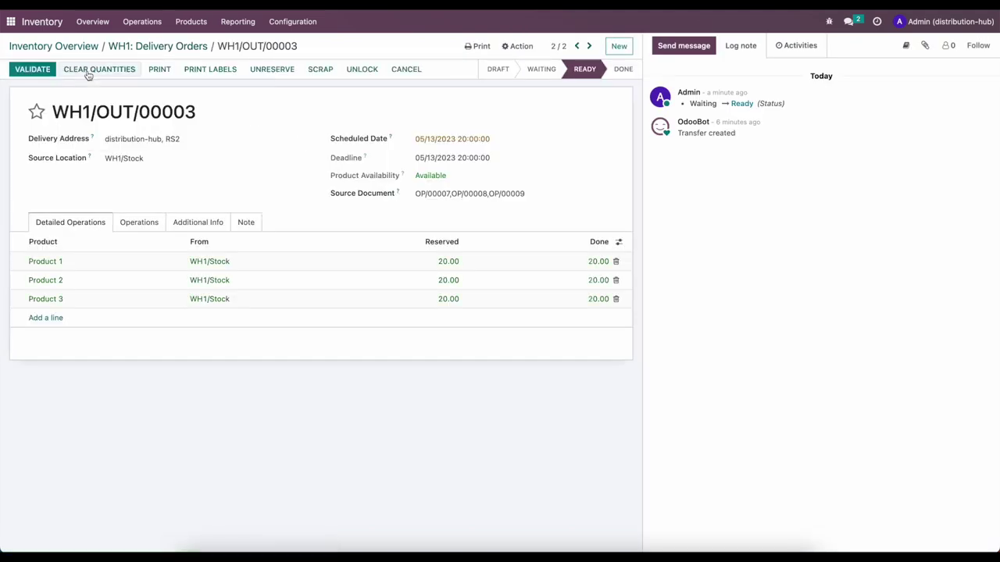
click(40, 68)
Fill the done quantities with the reserved 20 units per product on delivery order WH1/OUT/00004 and validate it
click(140, 47)
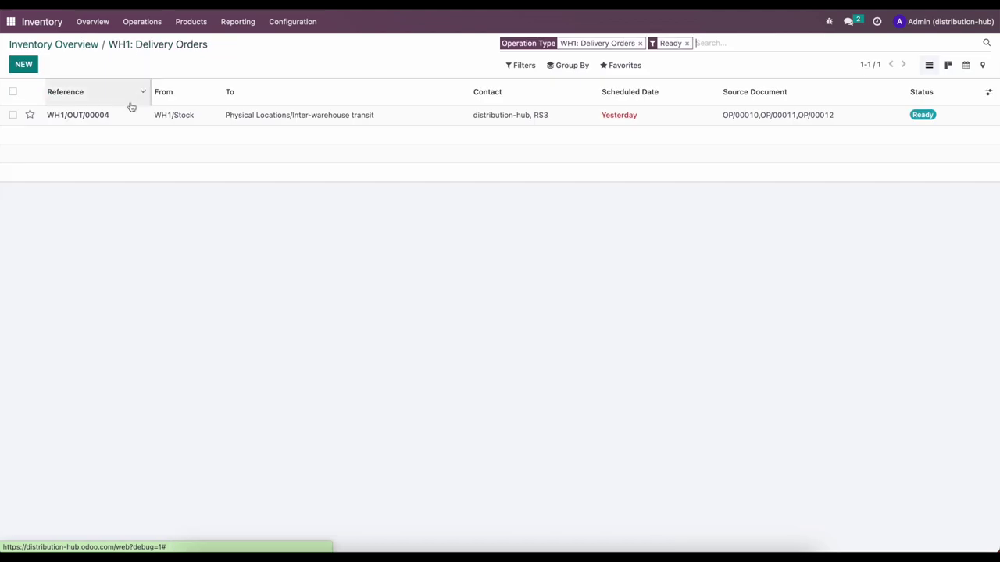
click(87, 113)
click(84, 75)
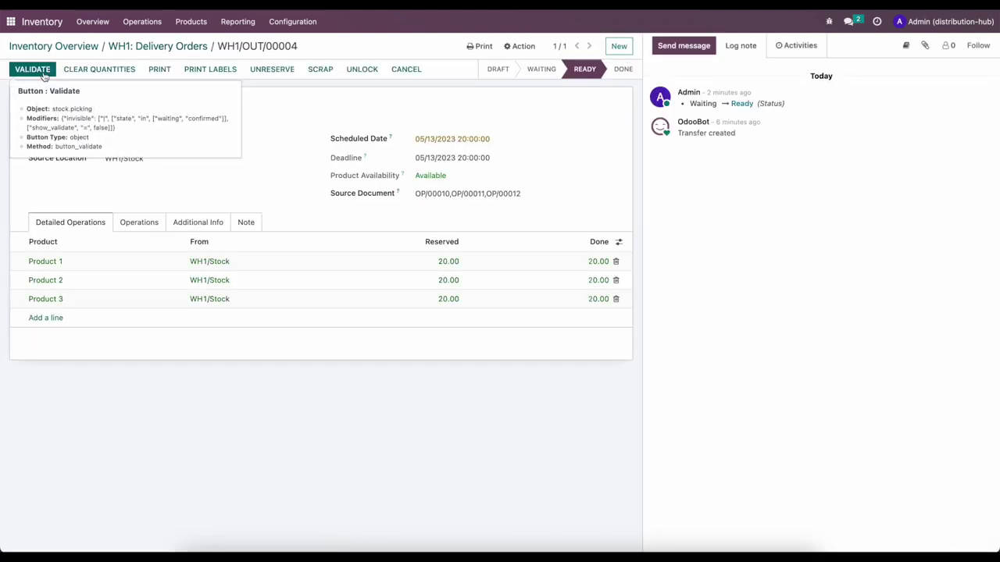
click(142, 46)
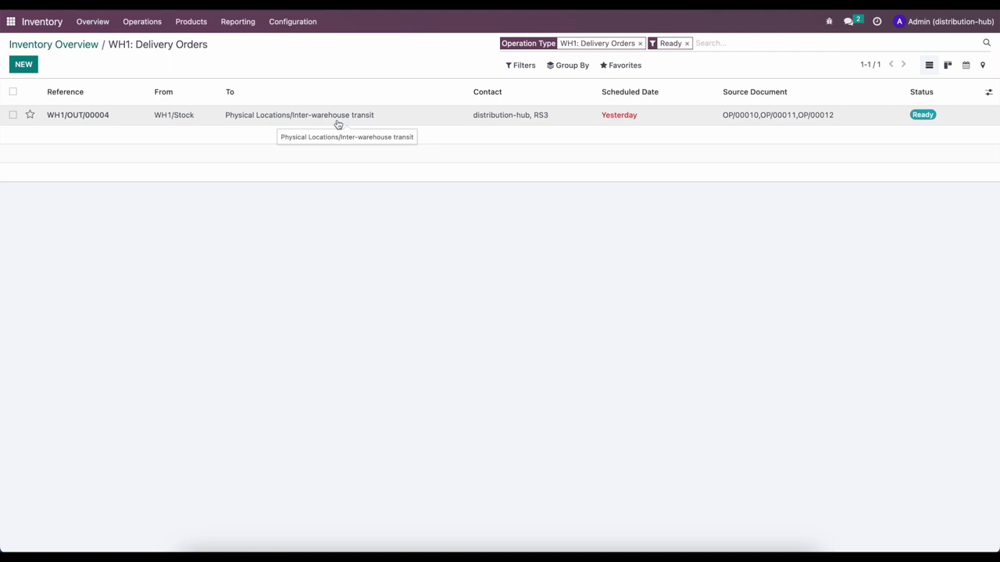
click(141, 121)
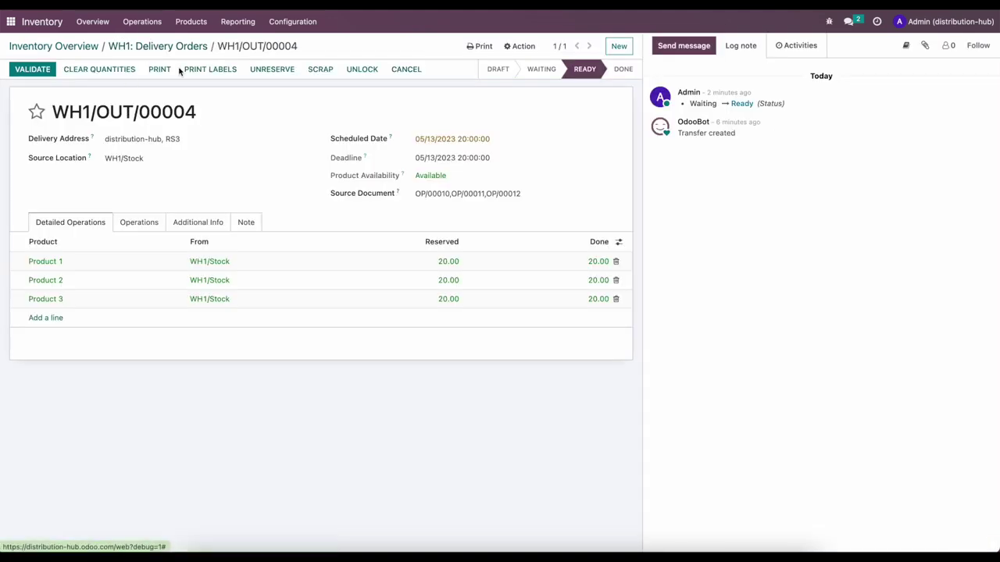
click(148, 47)
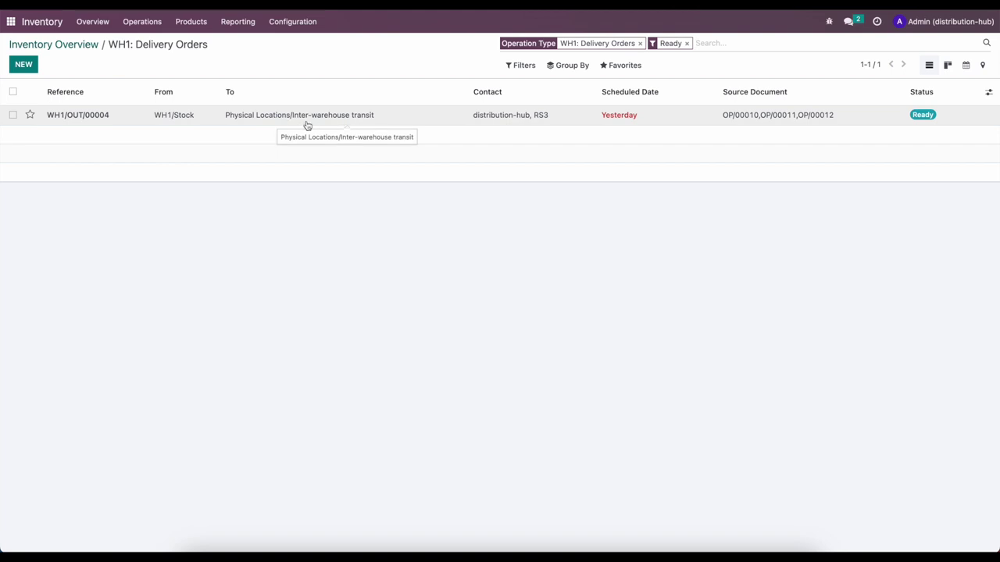
click(390, 122)
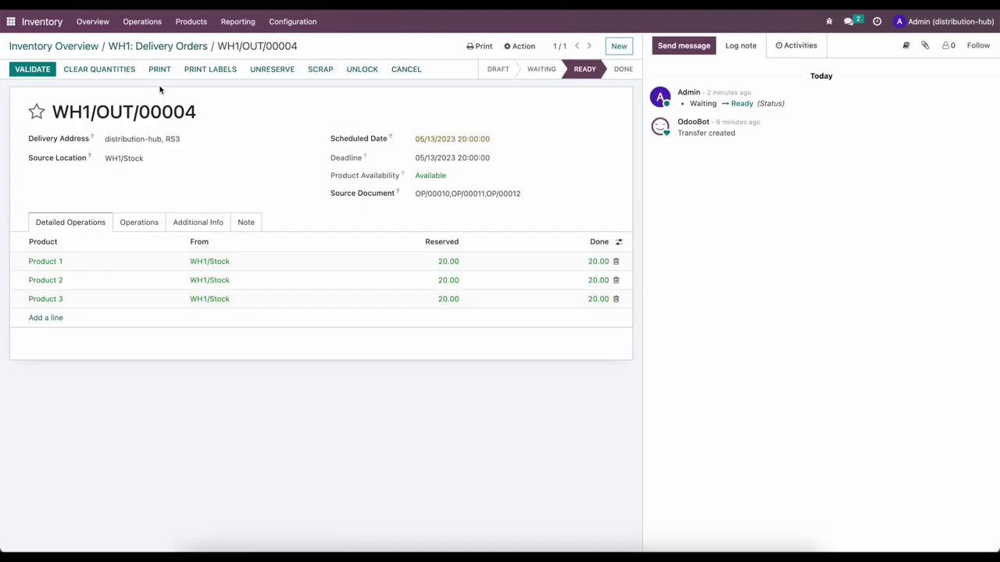
click(34, 73)
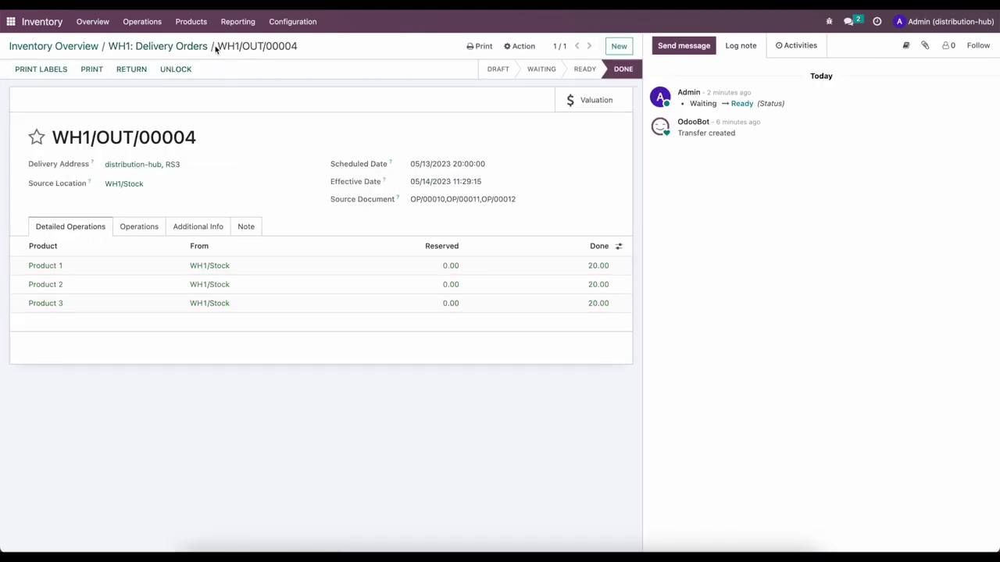
Open the stock report and compare product quantities for WH1, Retail Store 1, Retail Store 2 and Retail Store 3
click(230, 26)
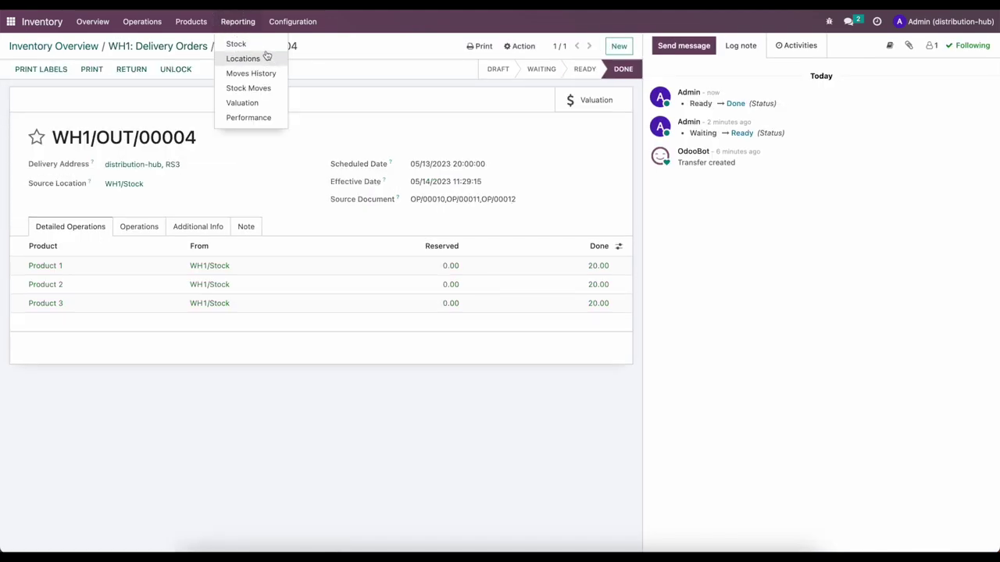
click(263, 44)
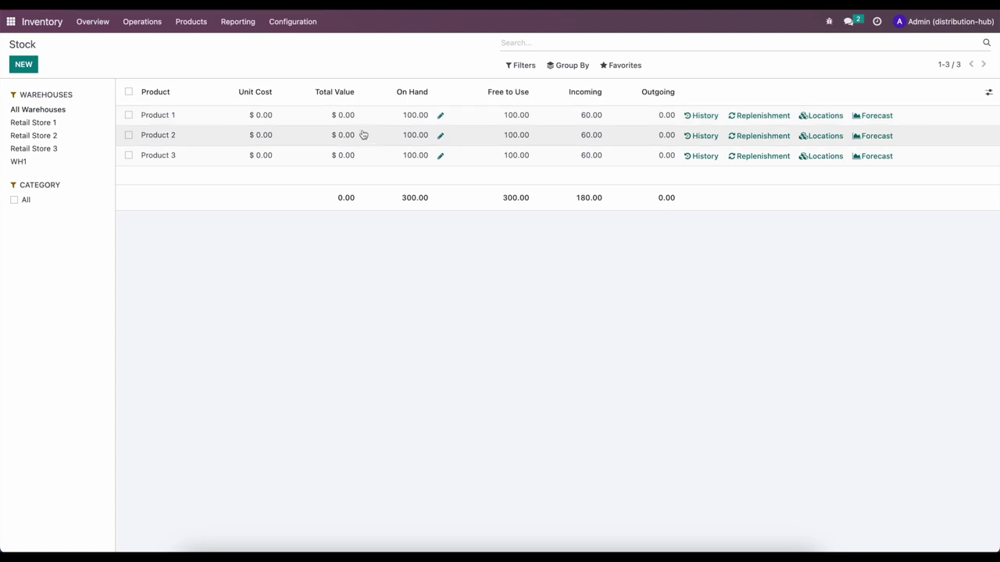
click(23, 160)
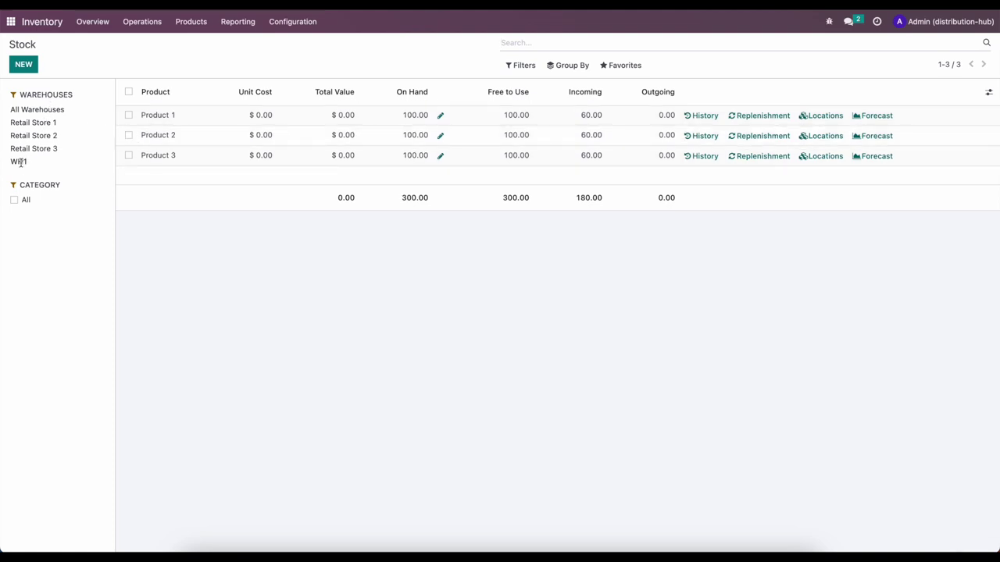
click(48, 123)
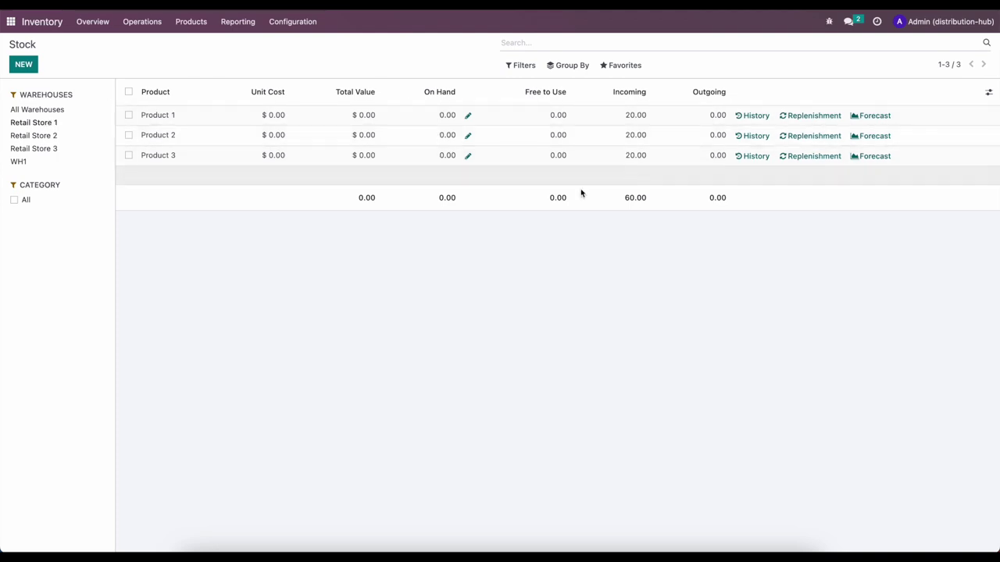
click(53, 135)
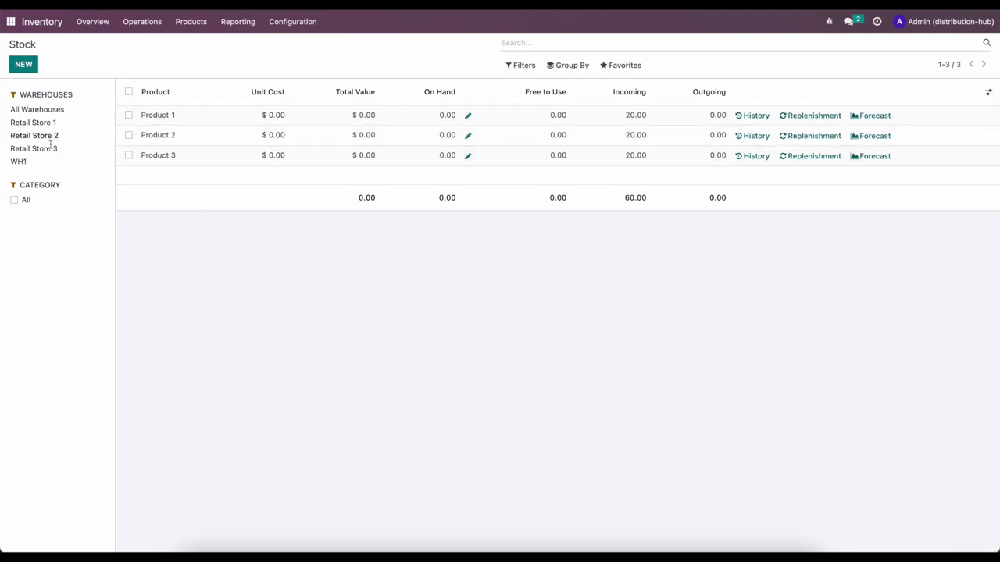
click(50, 150)
Open the stock locations report and remove the Internal Locations filter to examine vendor and inter-warehouse transit quantities
click(236, 24)
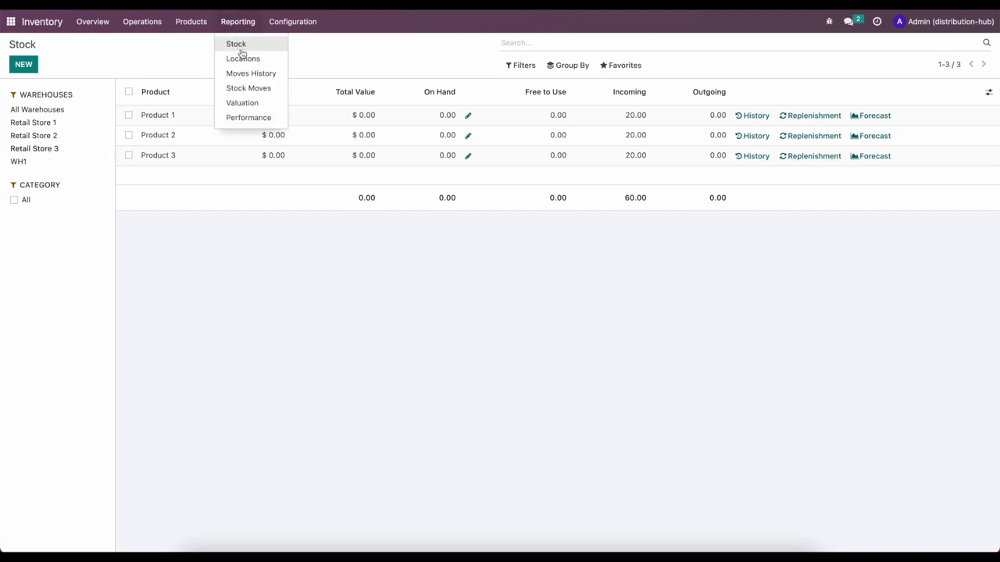
click(241, 57)
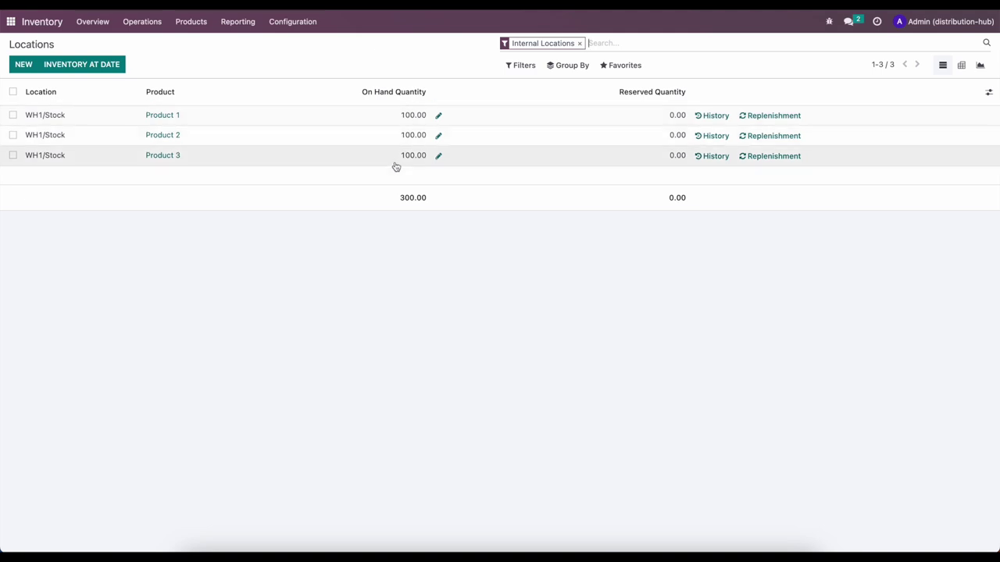
click(580, 44)
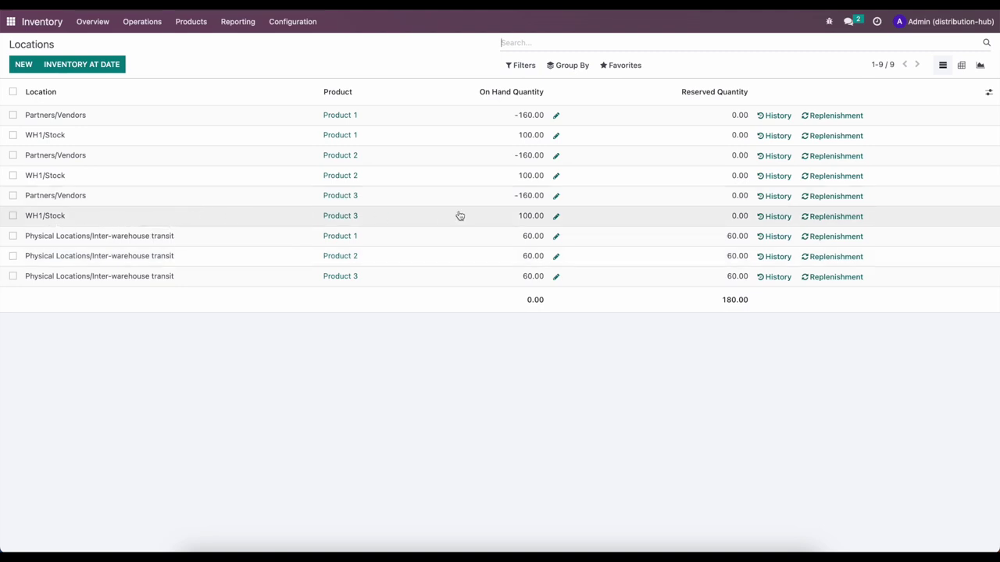
Review the completed product moves in the moves history and the entries in the stock valuation report
click(230, 24)
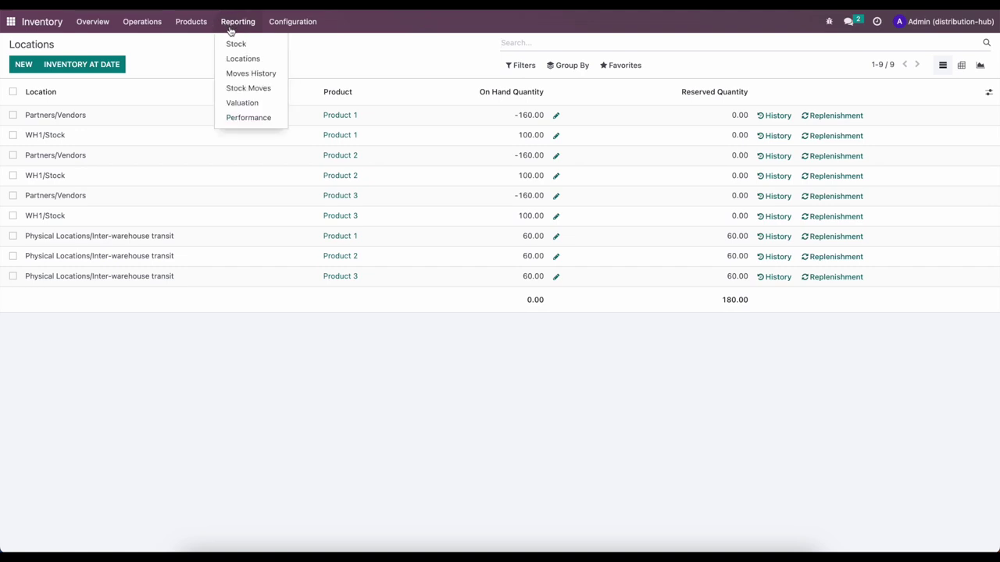
click(262, 73)
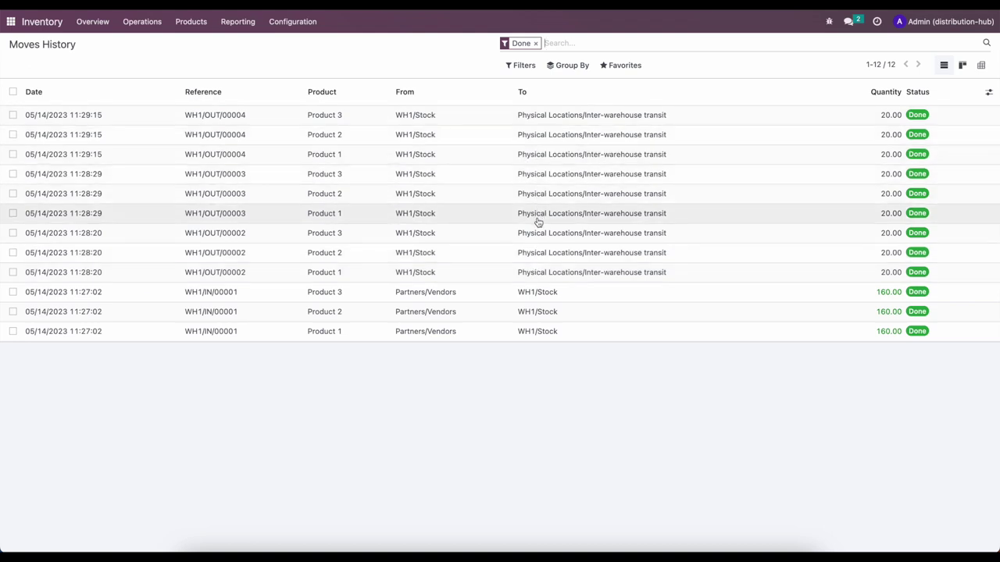
click(239, 26)
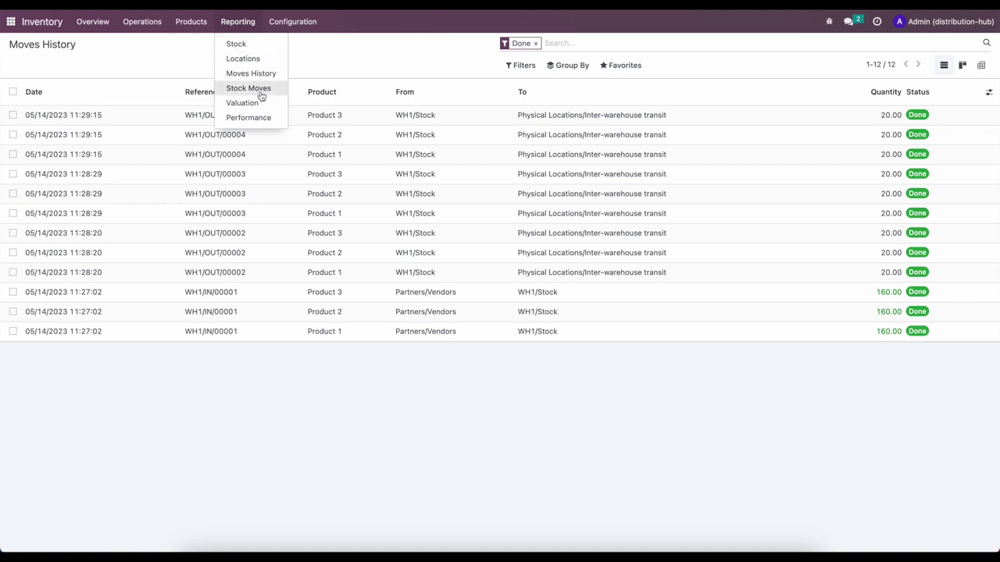
click(262, 96)
click(244, 23)
click(245, 87)
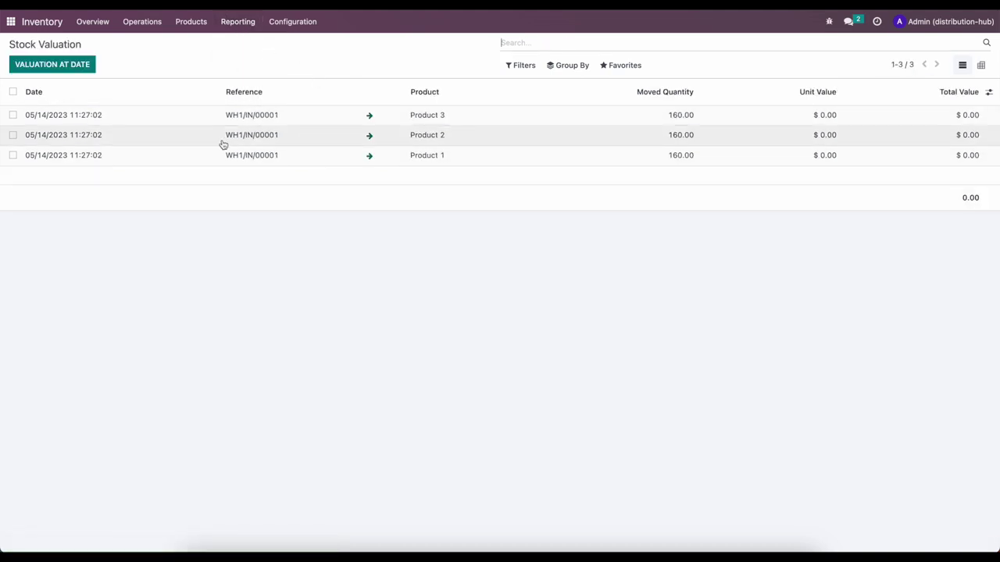
From Retail Store 1's receipts, fill the done quantities with the demanded 20 units per product on RS1/IN/00002 and validate it
click(105, 23)
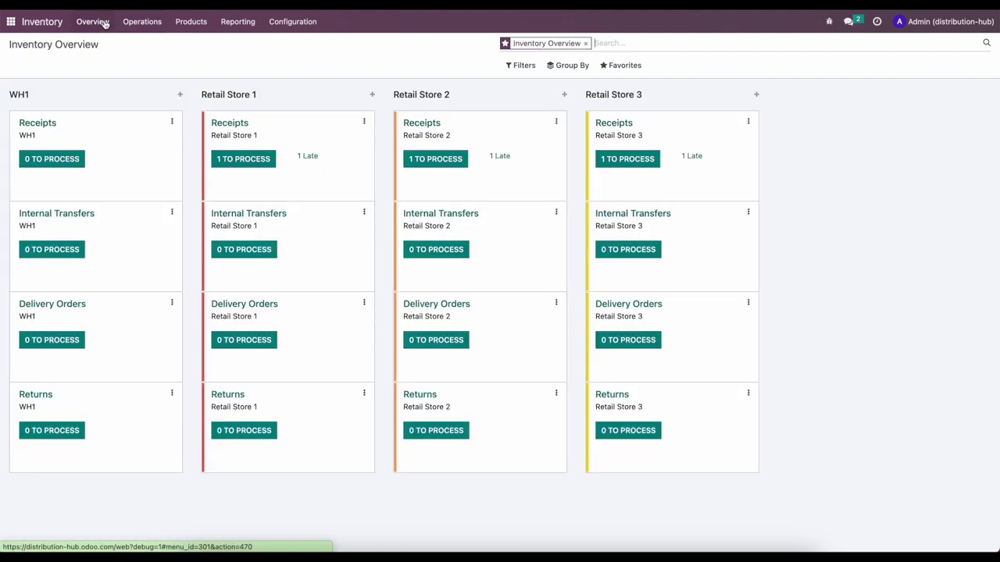
click(250, 159)
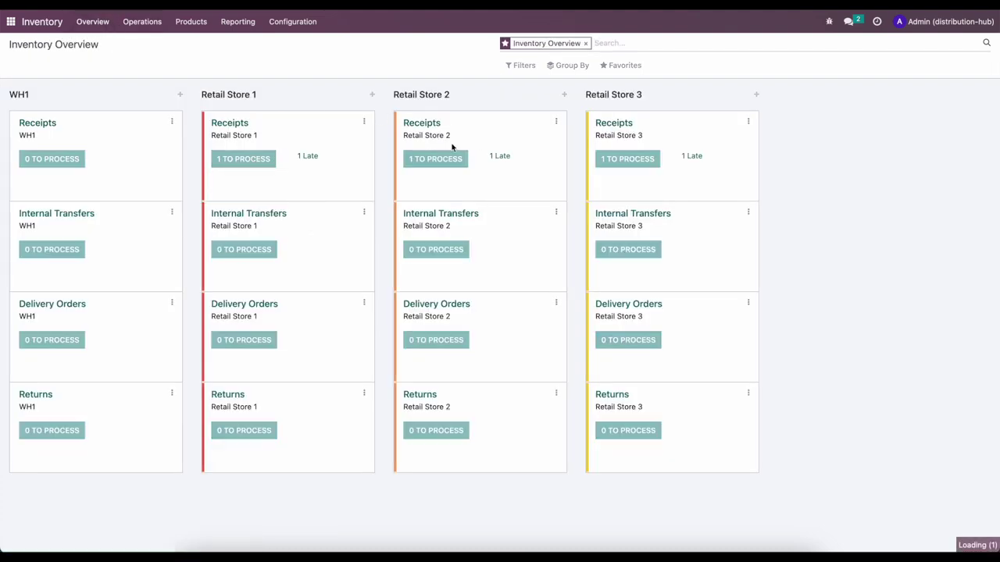
click(144, 123)
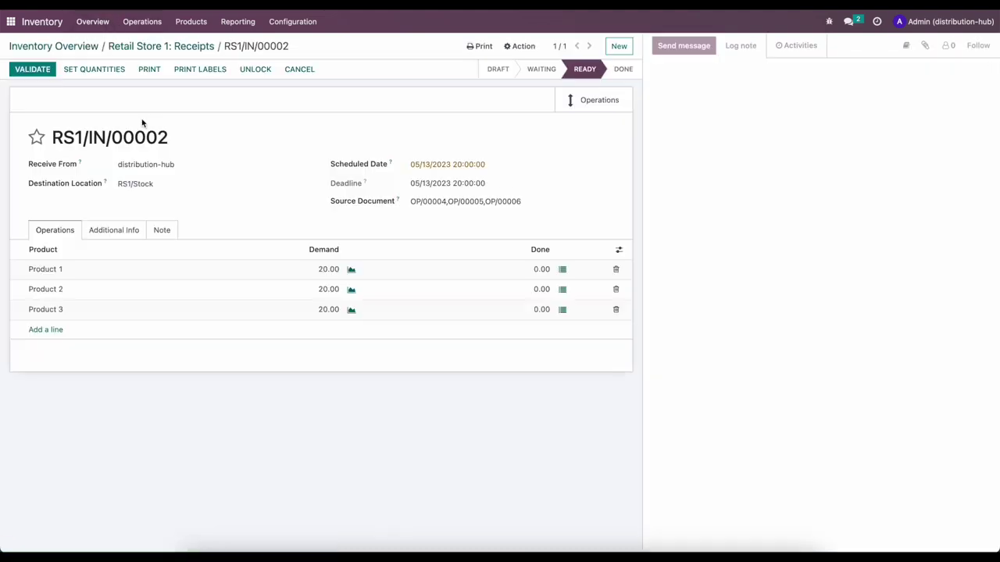
click(95, 76)
click(35, 69)
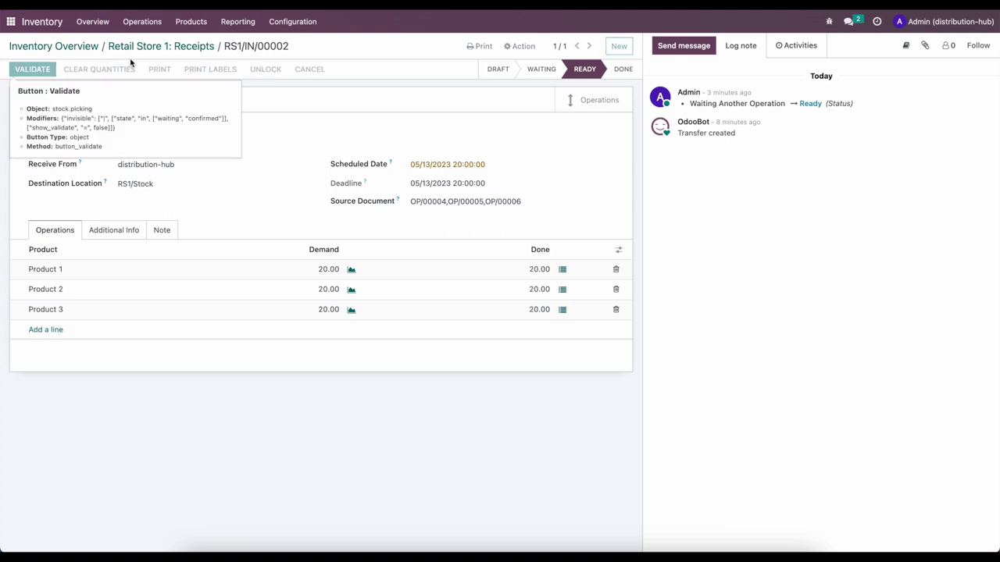
From Retail Store 2's receipts, fill the done quantities with 20 units per product on RS2/IN/00002 and validate it
click(127, 48)
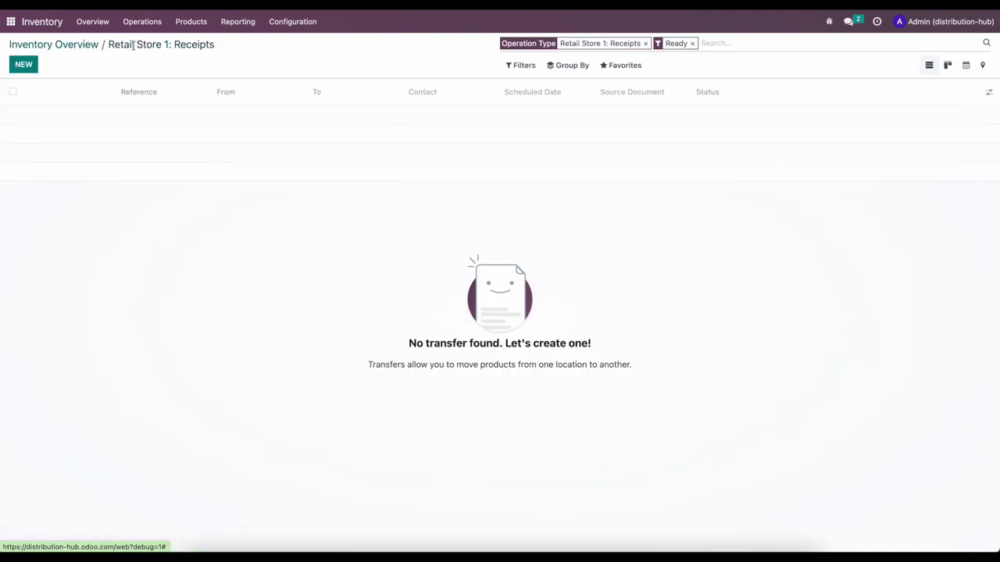
click(80, 49)
click(460, 163)
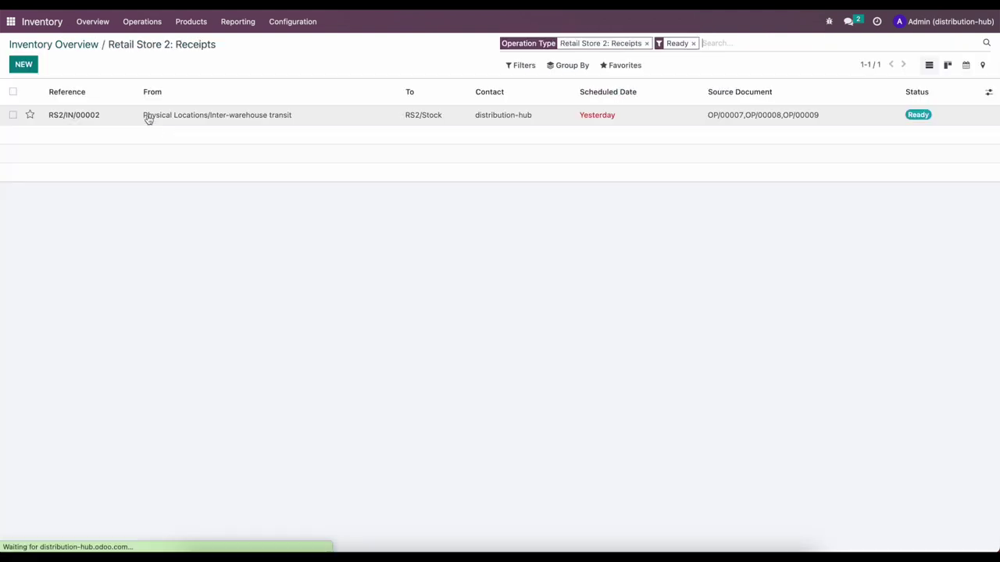
click(148, 115)
click(36, 68)
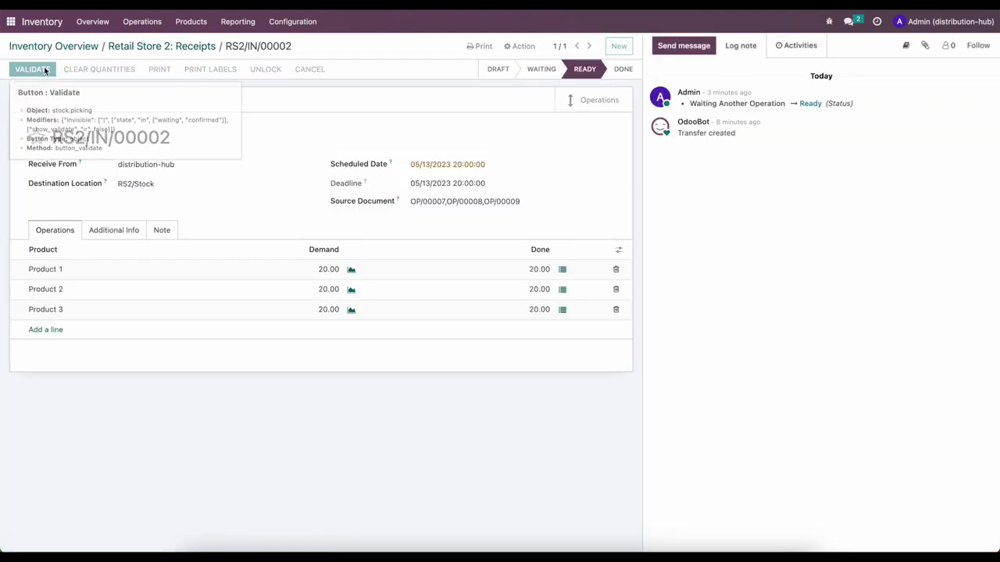
From Retail Store 3's receipts, fill the done quantities with 20 units per product on RS3/IN/00002 and validate it
click(85, 46)
click(645, 162)
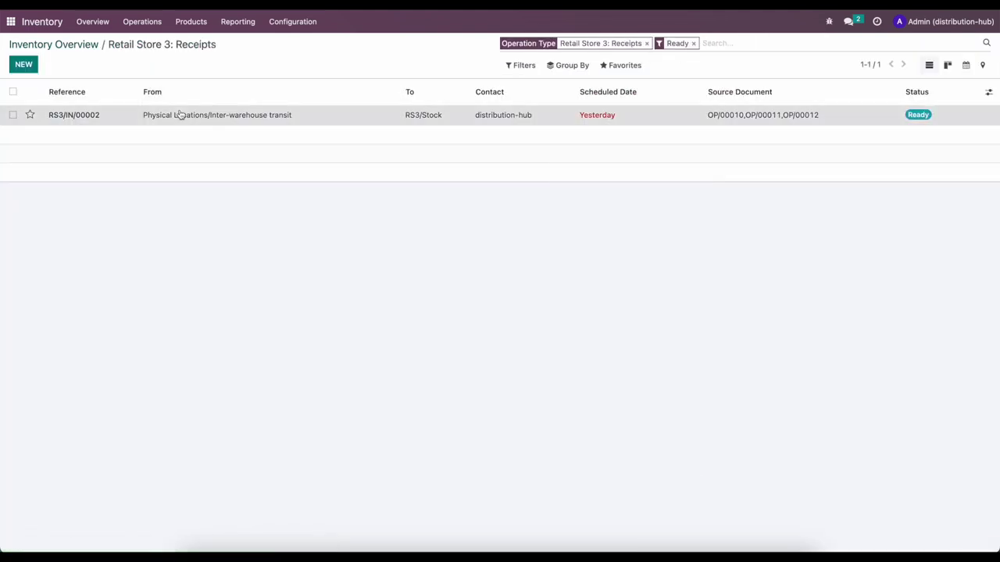
click(179, 115)
click(95, 69)
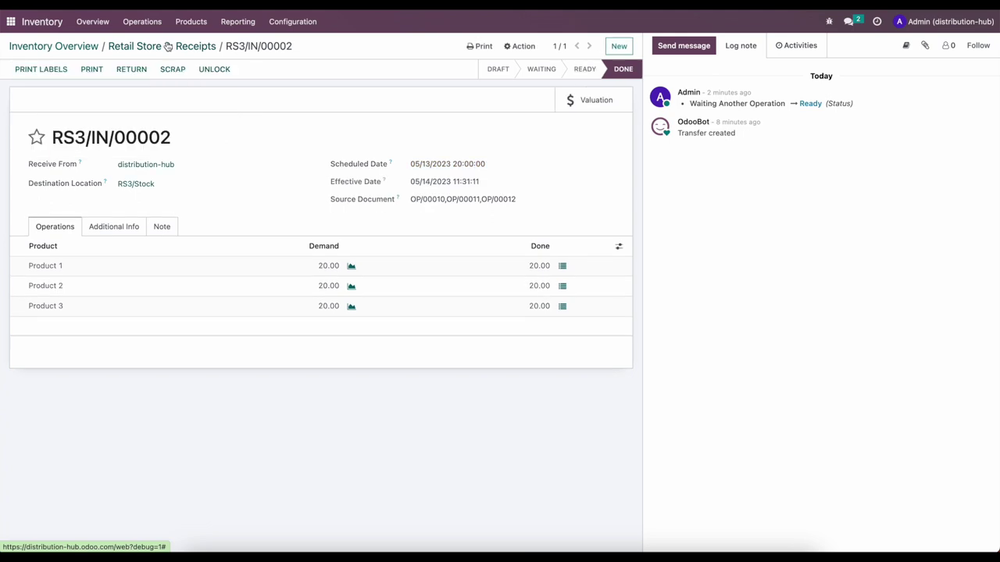
Open Product 1's forecasted report and check its quantities for WH1 and for Retail Store 1
click(190, 21)
click(191, 45)
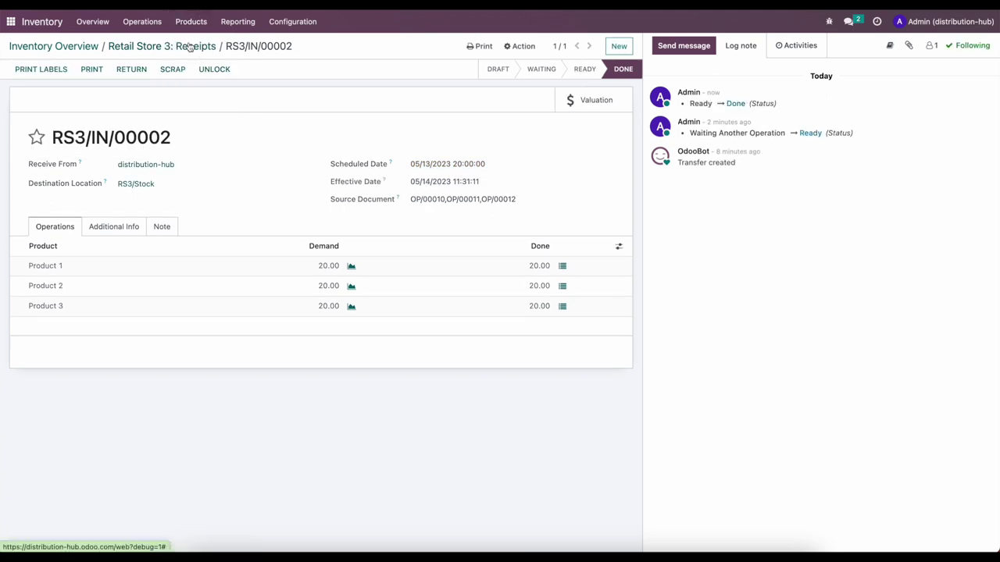
click(137, 117)
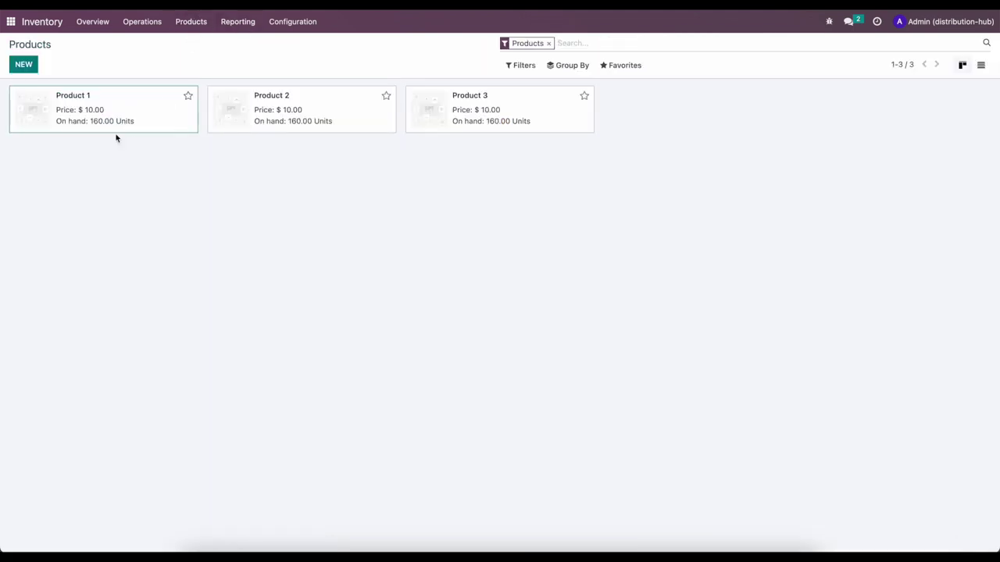
click(211, 101)
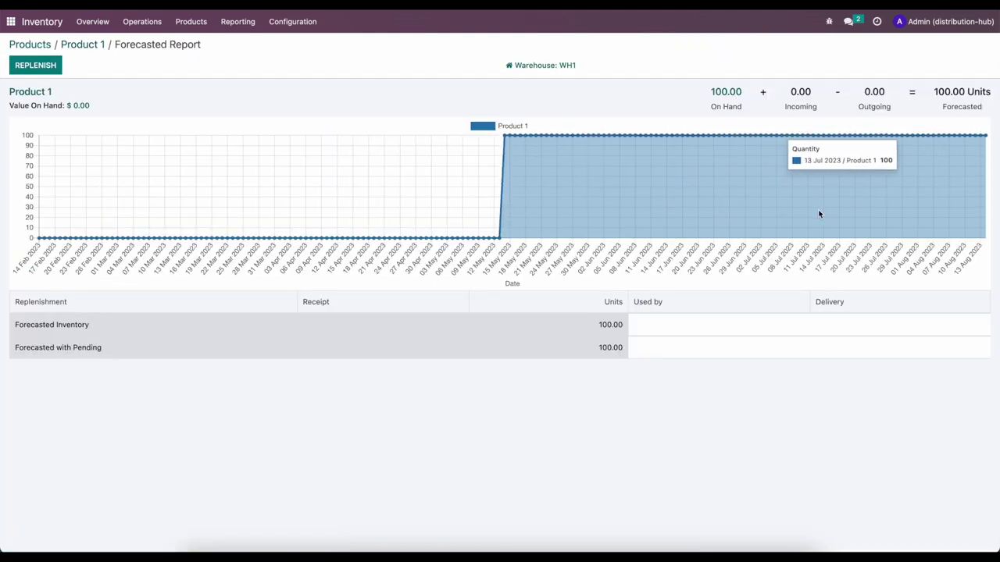
drag(539, 152, 541, 79)
click(546, 67)
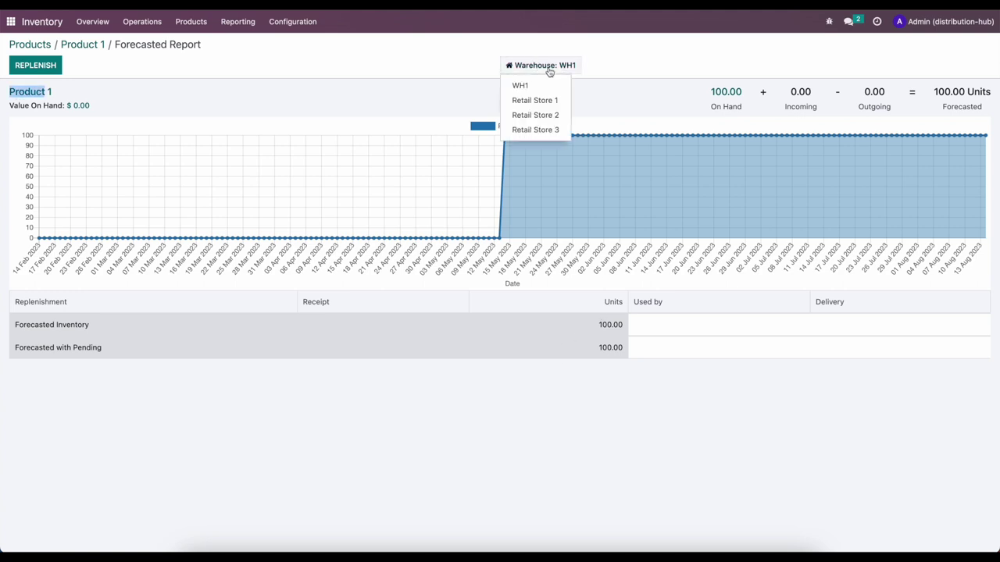
click(555, 102)
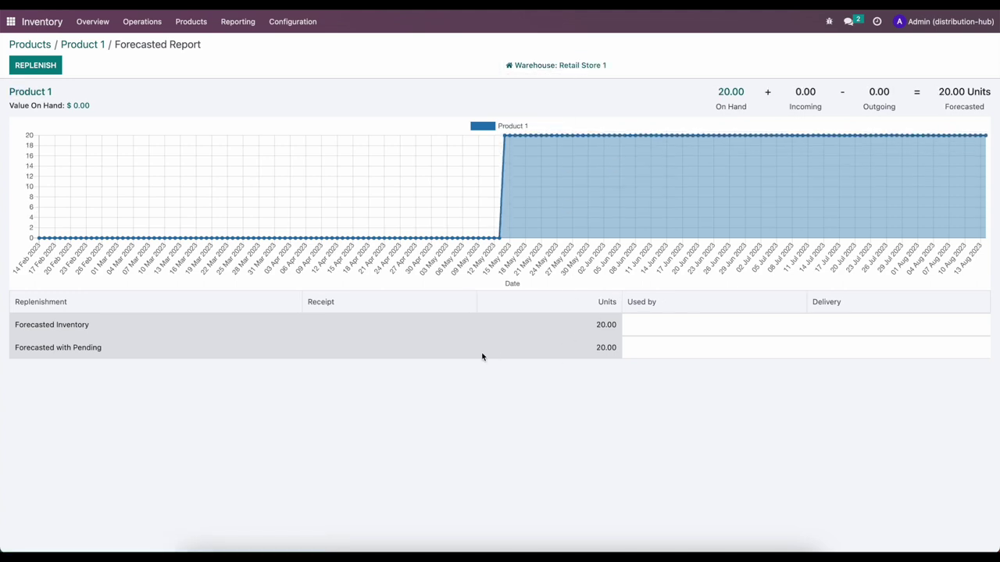
drag(594, 327, 608, 328)
Check on-hand quantities across all stock locations without the Internal Locations filter, and review the completed moves history
click(236, 24)
click(251, 59)
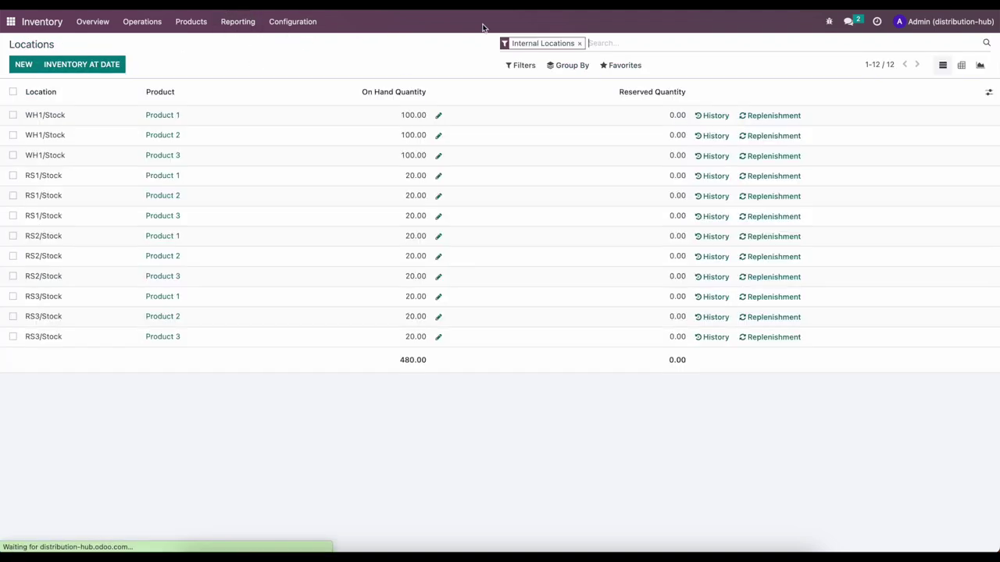
click(580, 43)
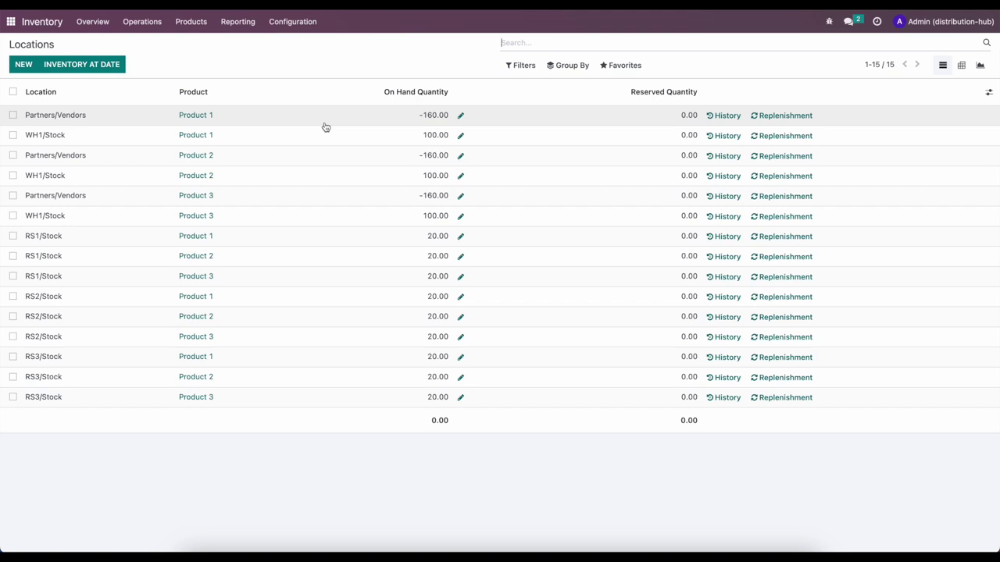
click(237, 21)
click(259, 78)
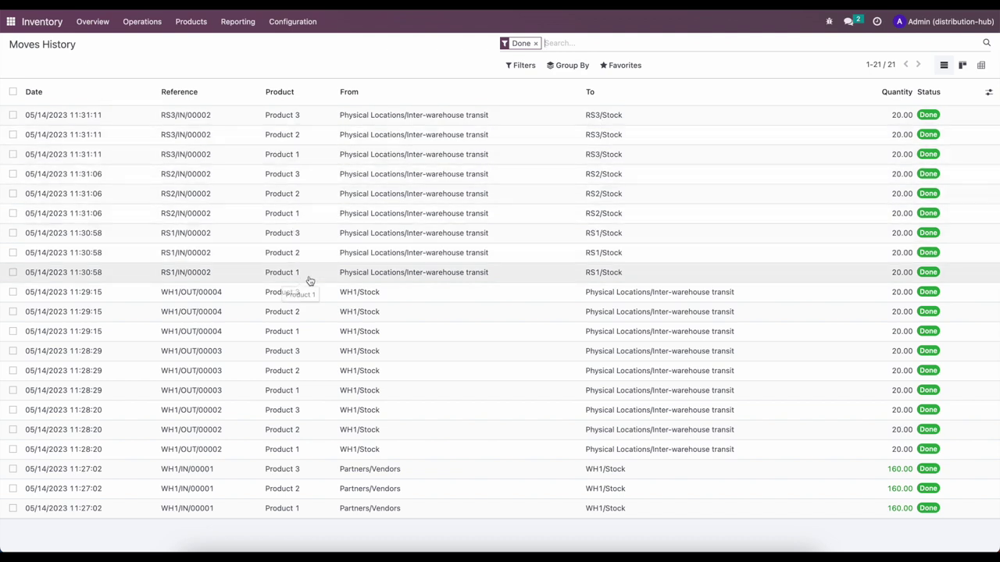
Switch to the Sales app and create a new quotation with Customer 1 as the customer
click(11, 21)
click(545, 112)
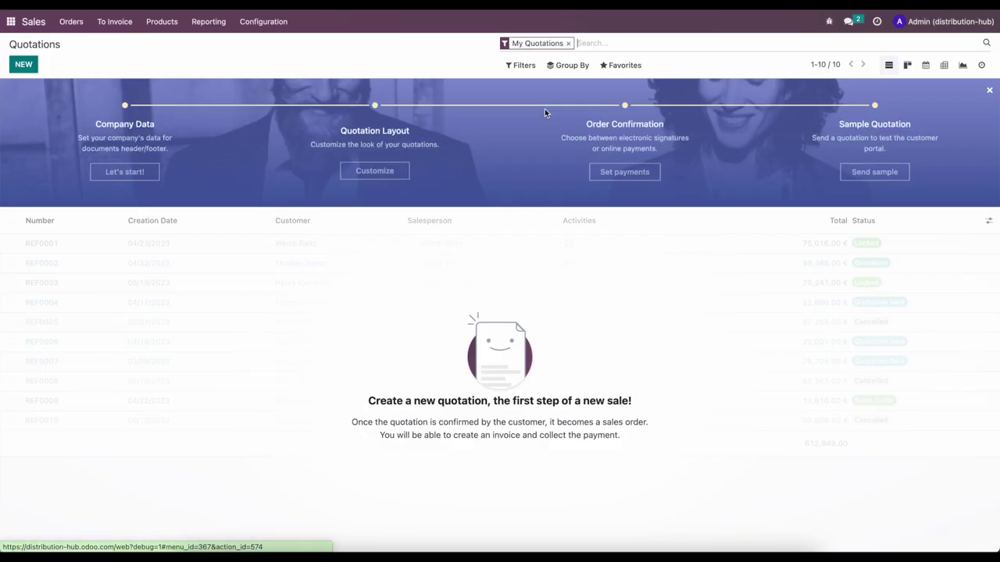
click(24, 64)
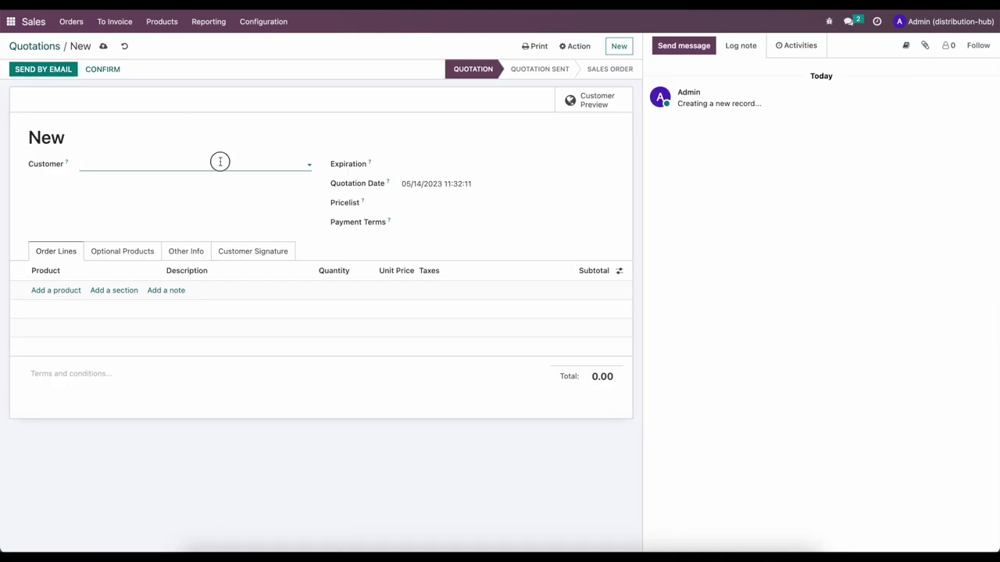
click(221, 161)
text(Customer 1)
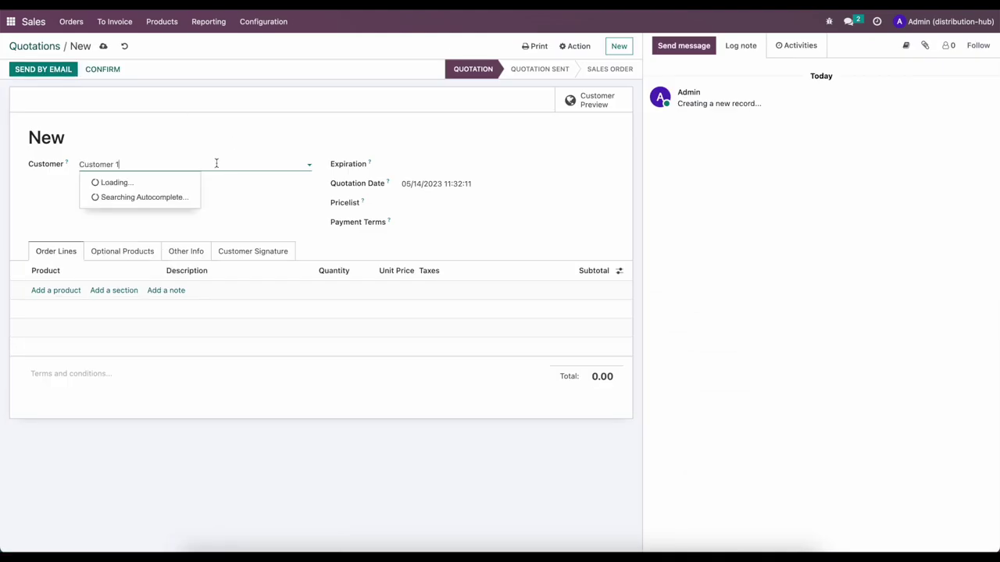
click(165, 183)
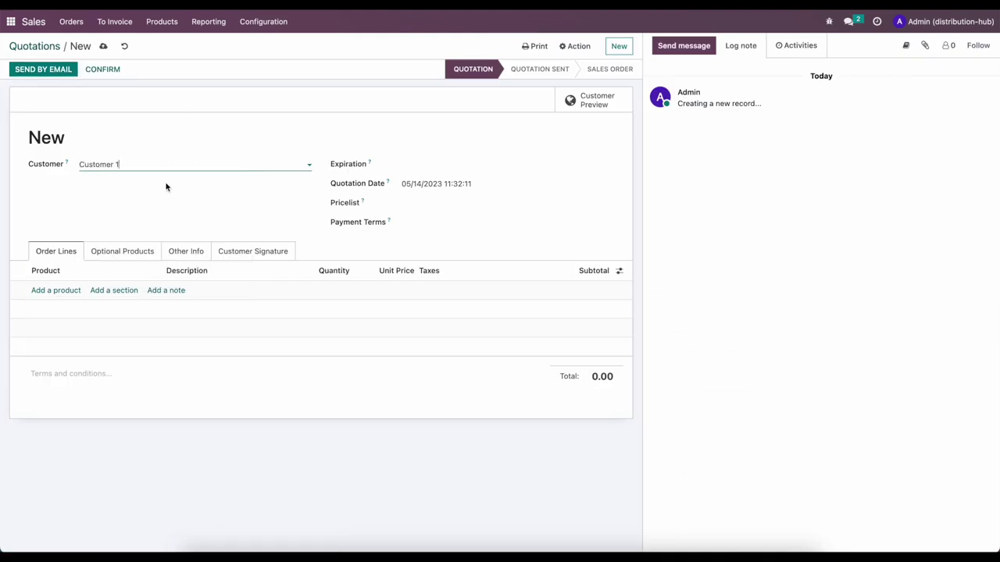
click(63, 289)
key(Escape)
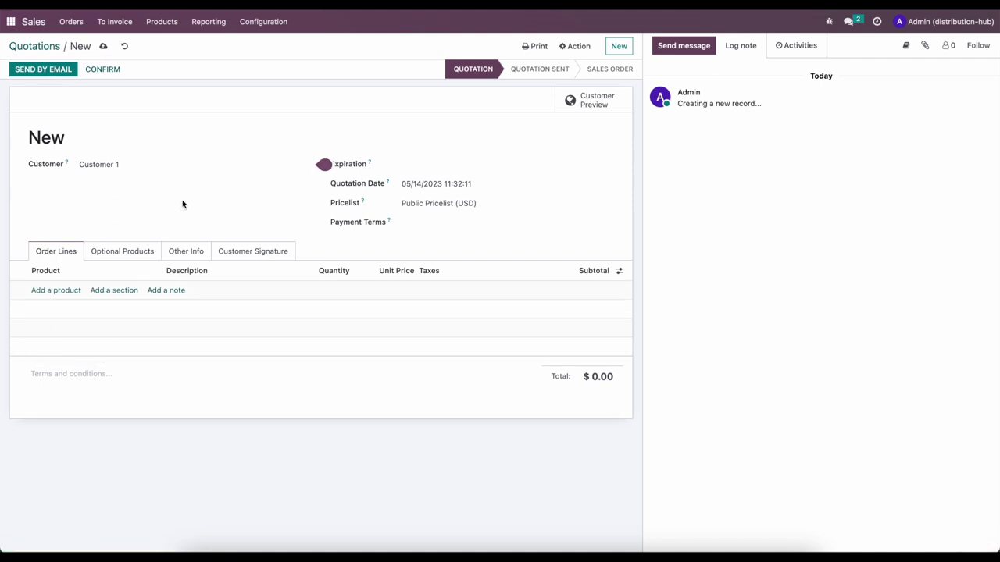
Set the quotation's delivery warehouse to Retail Store 2 and save the quotation
click(186, 251)
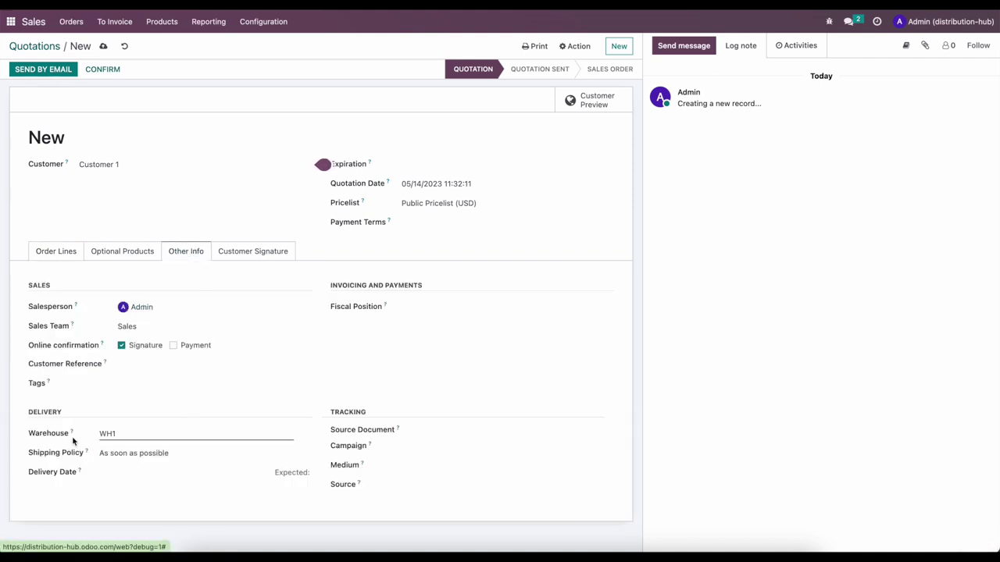
click(147, 432)
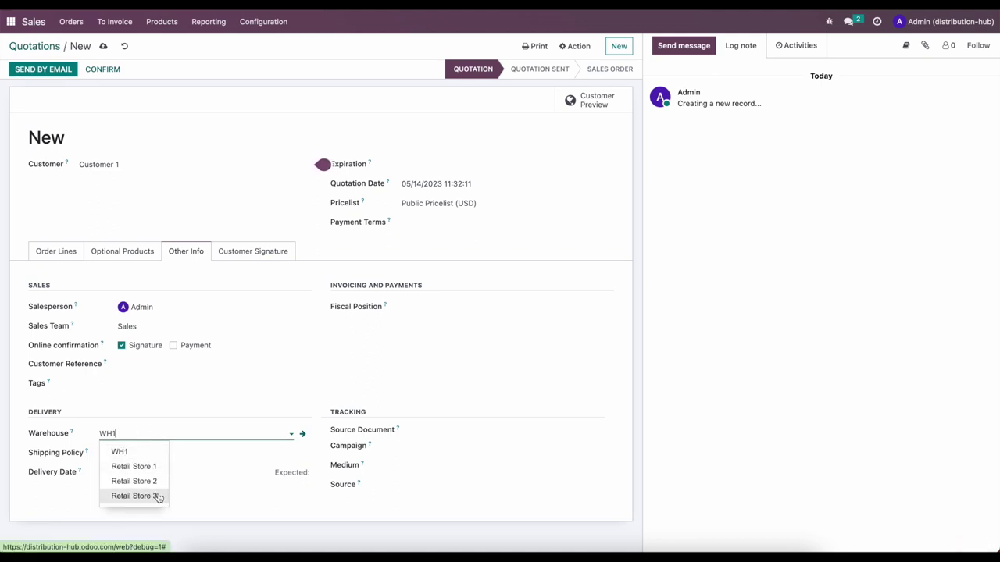
click(152, 467)
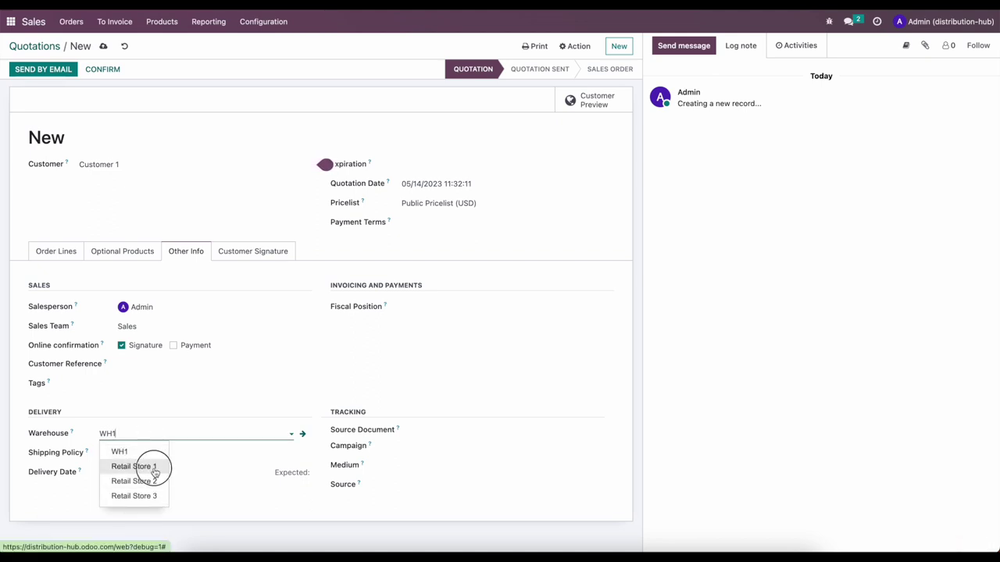
click(154, 439)
click(151, 480)
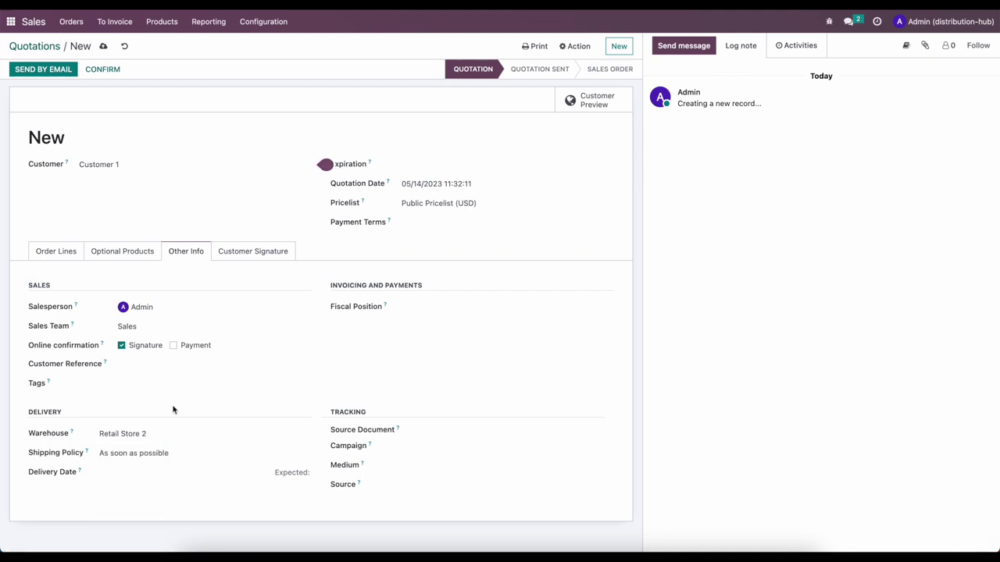
click(102, 47)
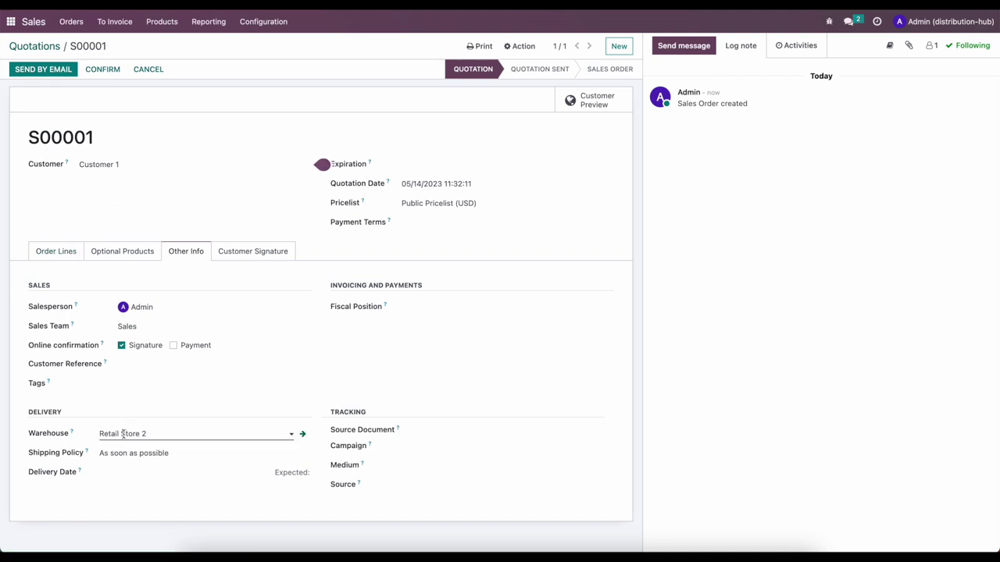
Add Product 1 as an order line on the quotation and check its stock availability
click(47, 251)
click(61, 289)
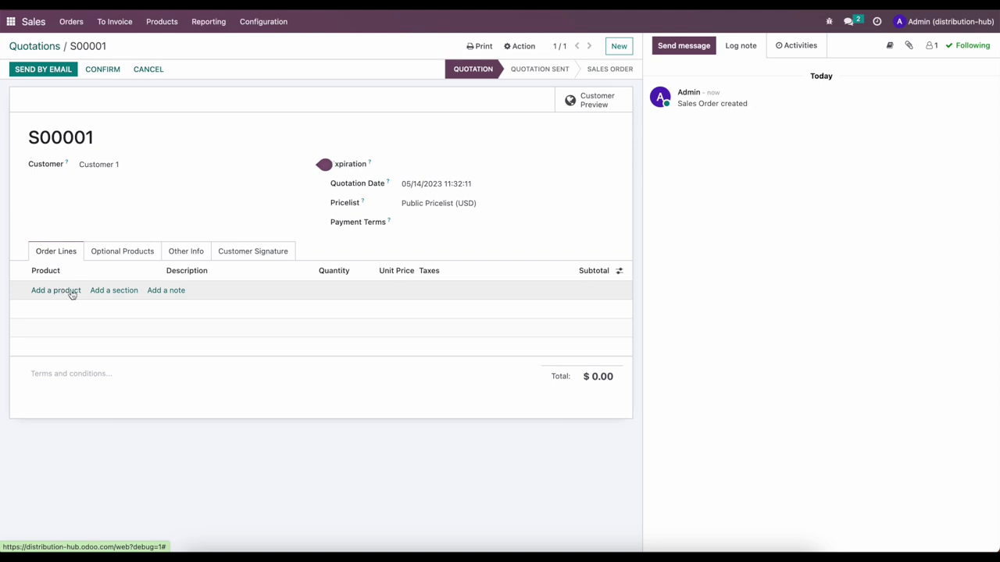
click(78, 312)
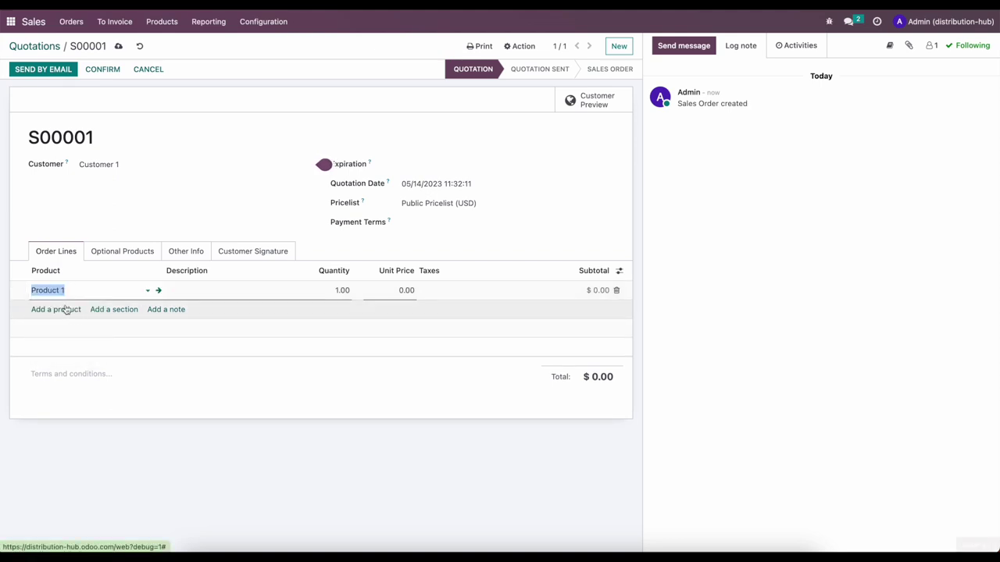
click(230, 365)
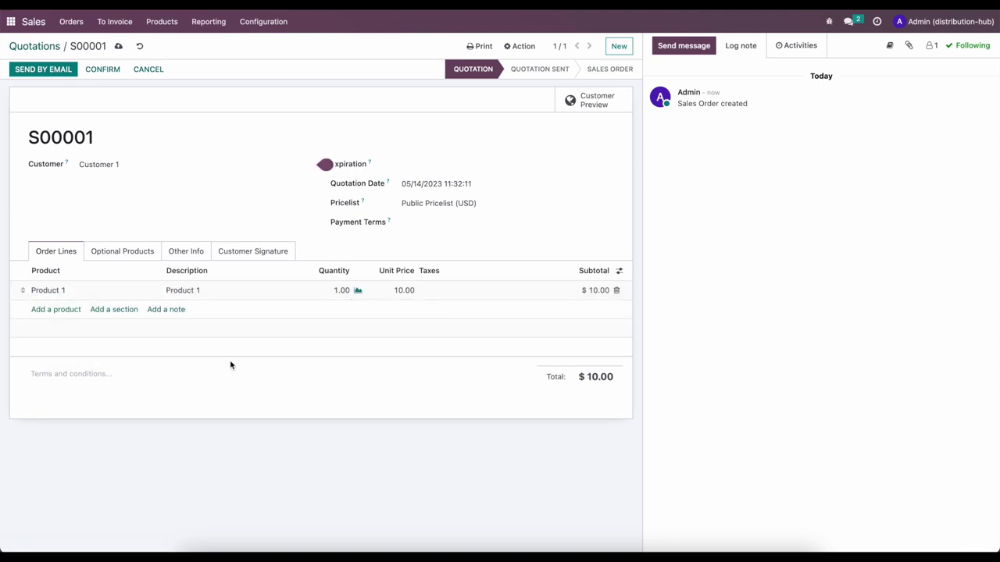
click(358, 290)
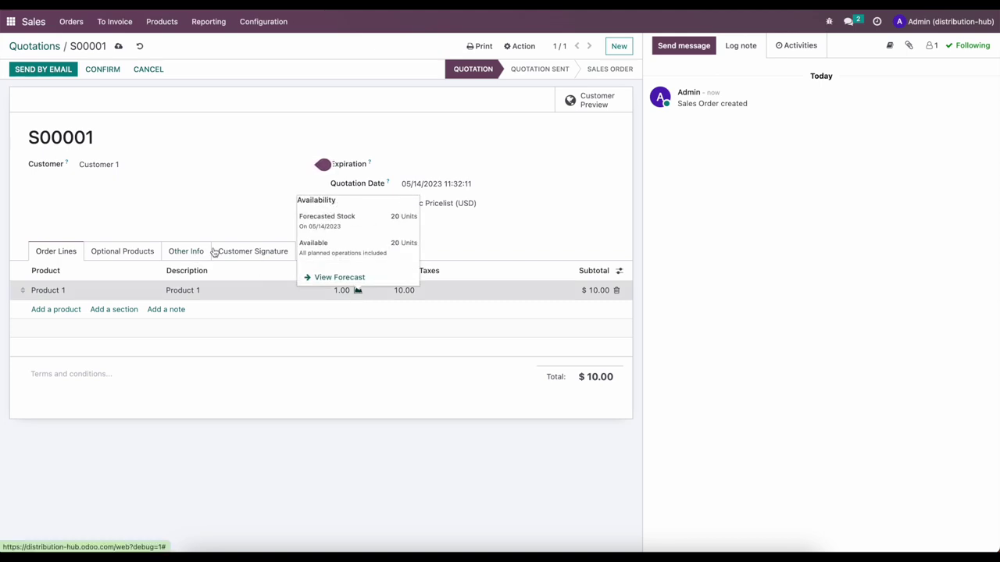
click(313, 348)
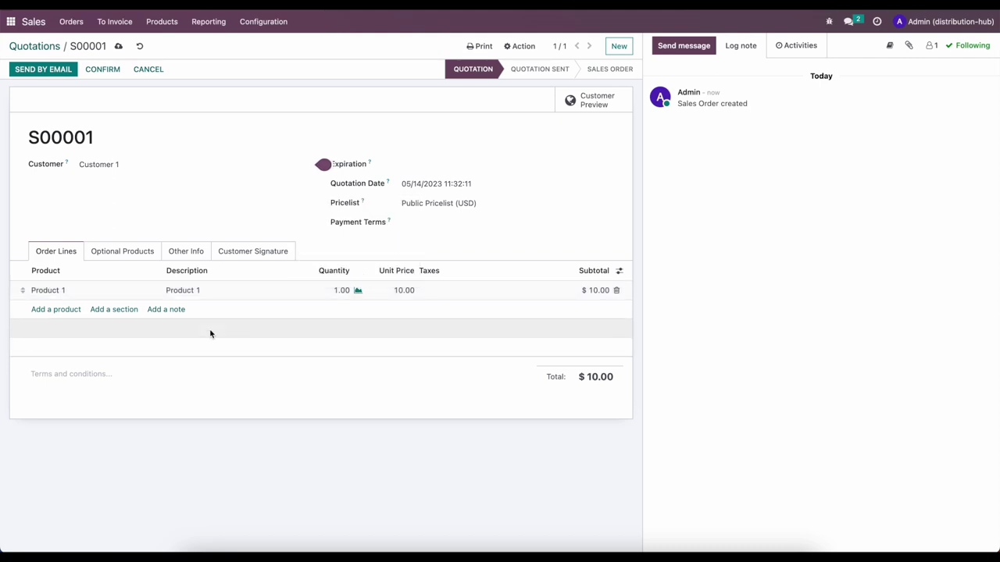
Set the Product 1 line's quantity to 21 and confirm the quotation as a sales order
click(323, 294)
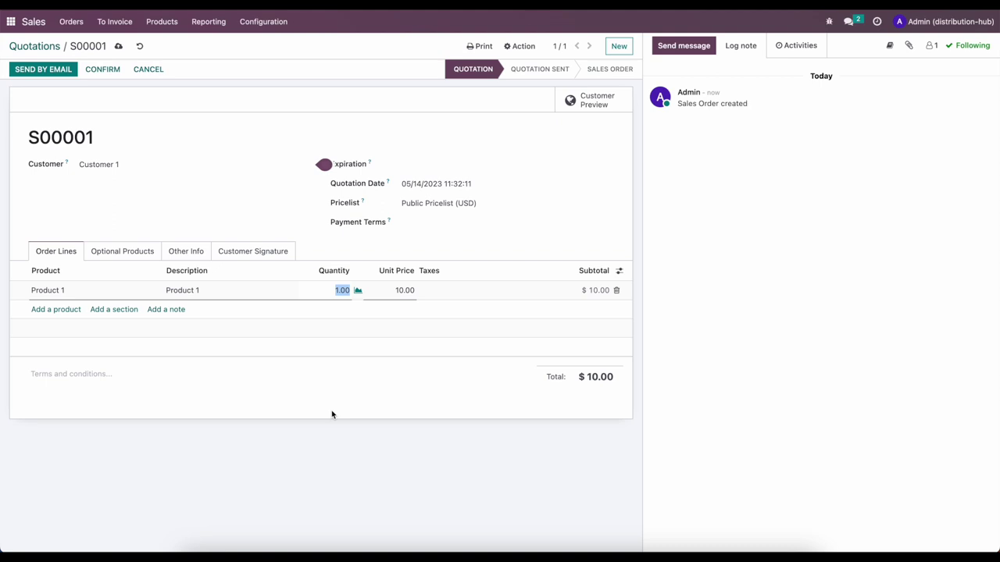
text(21)
click(332, 414)
click(358, 292)
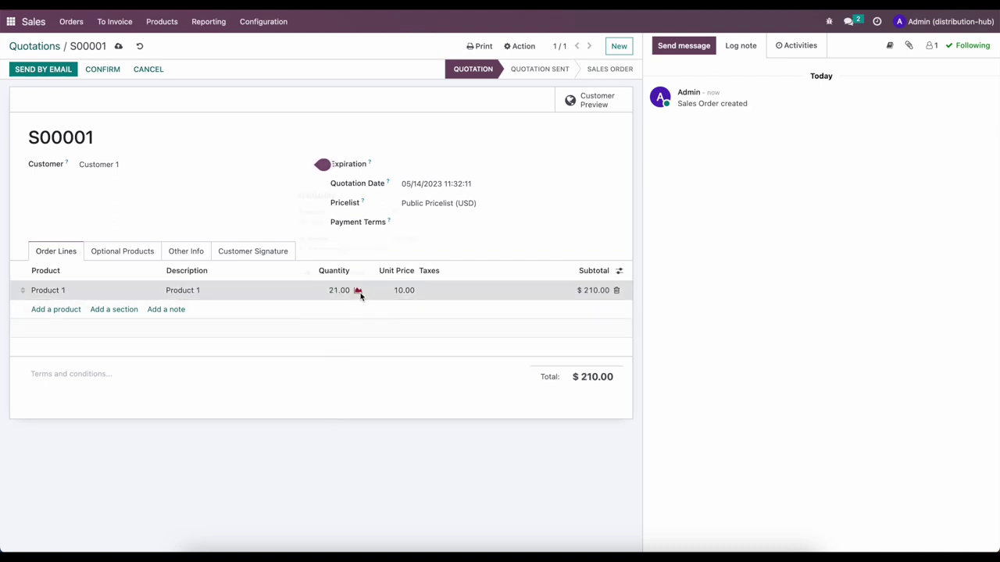
click(362, 365)
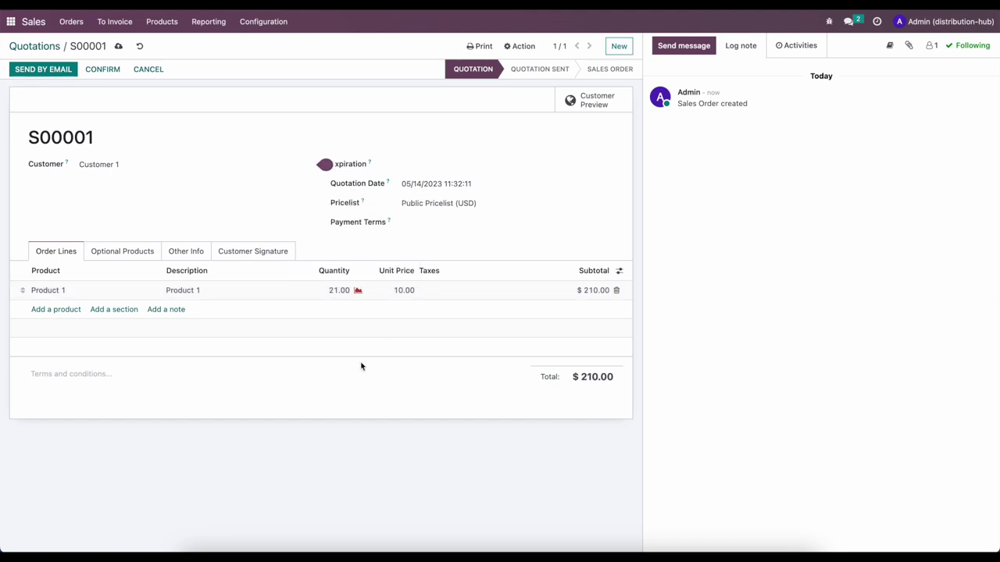
click(98, 69)
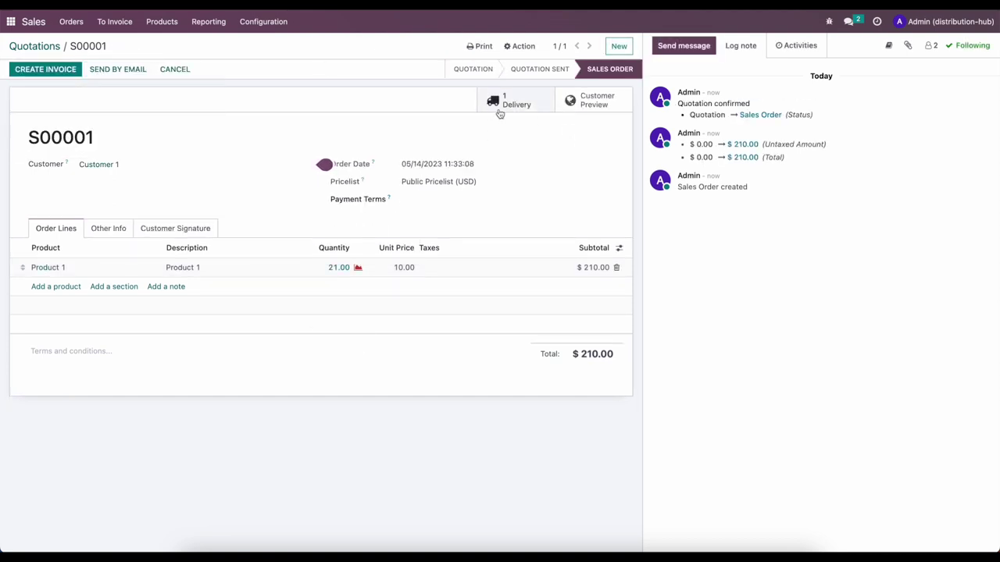
Switch to the Inventory app, open Retail Store 2's delivery order RS2/OUT/00001, and compare Product 1's demand with its reserved quantity
click(10, 22)
click(623, 175)
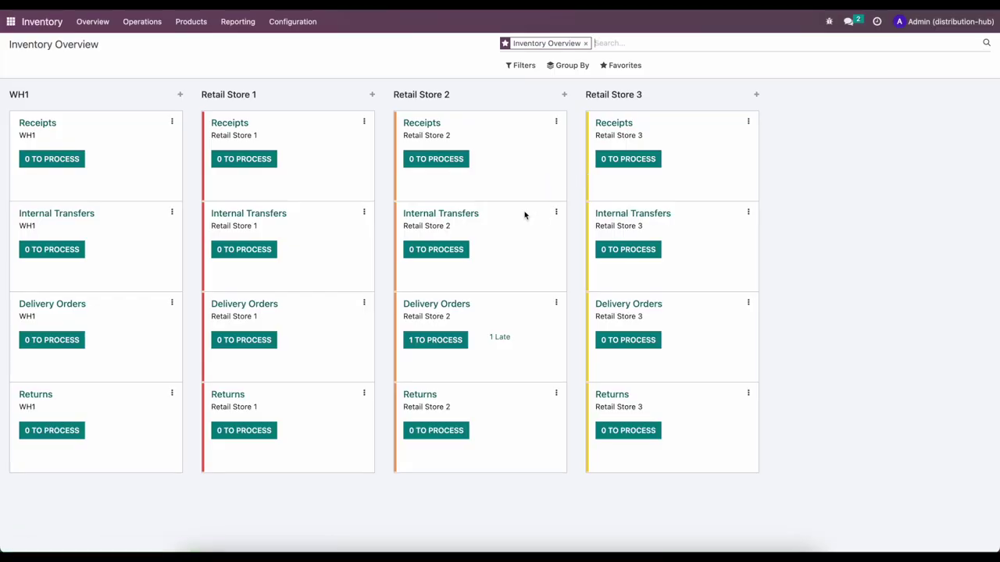
click(438, 341)
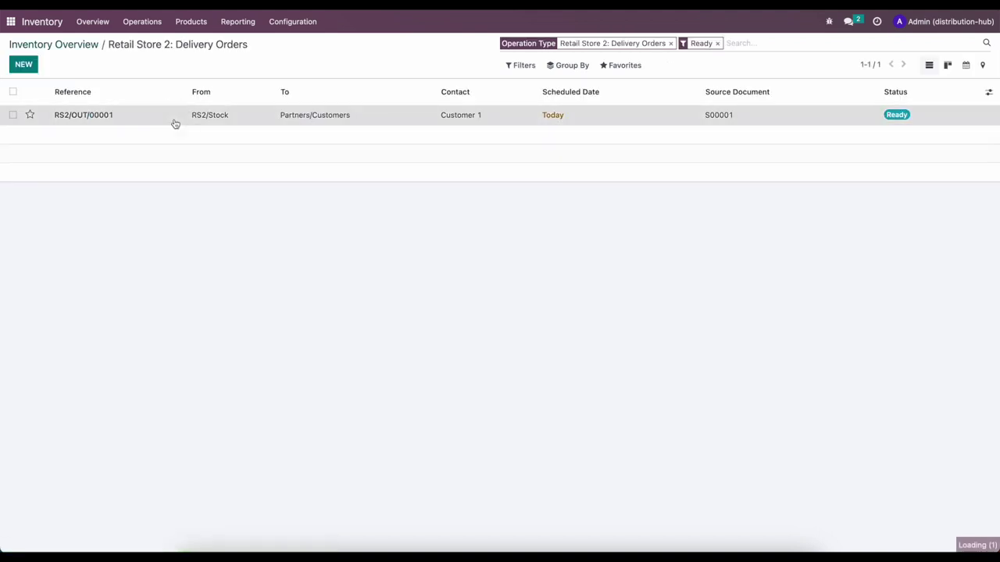
click(175, 123)
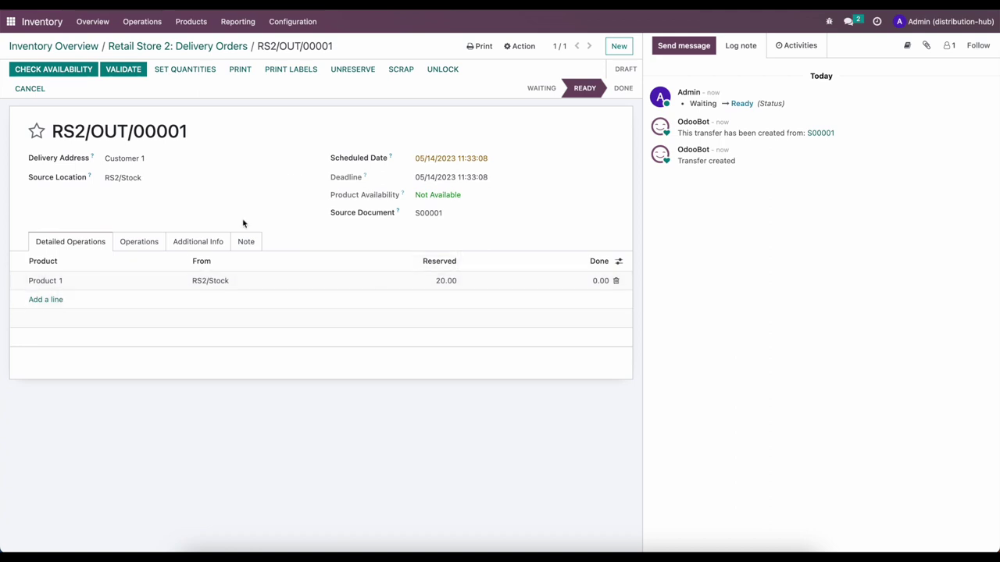
click(125, 248)
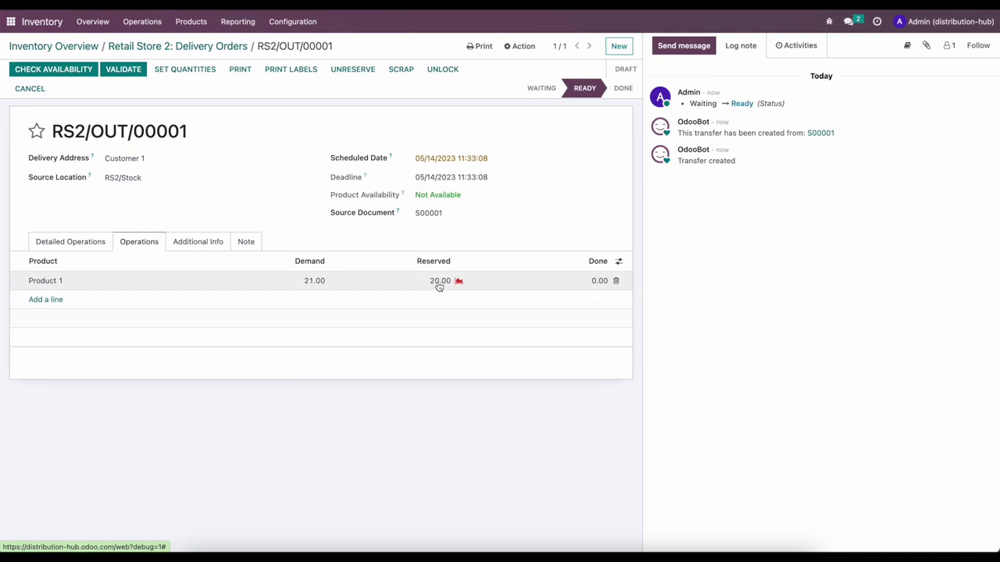
click(55, 247)
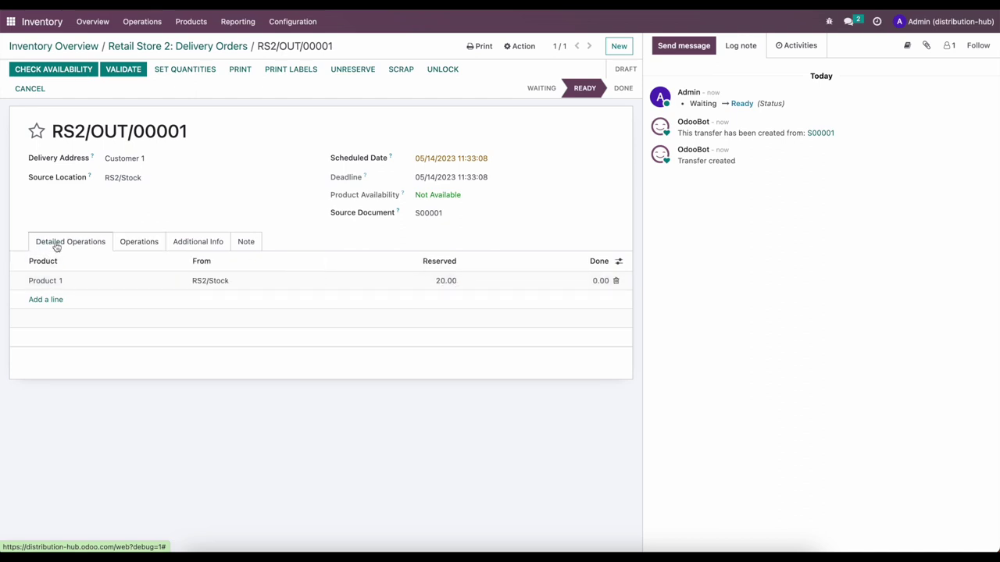
Check availability on RS2/OUT/00001, set Product 1's done quantity to 20, and validate the delivery with a backorder for the remainder
click(75, 70)
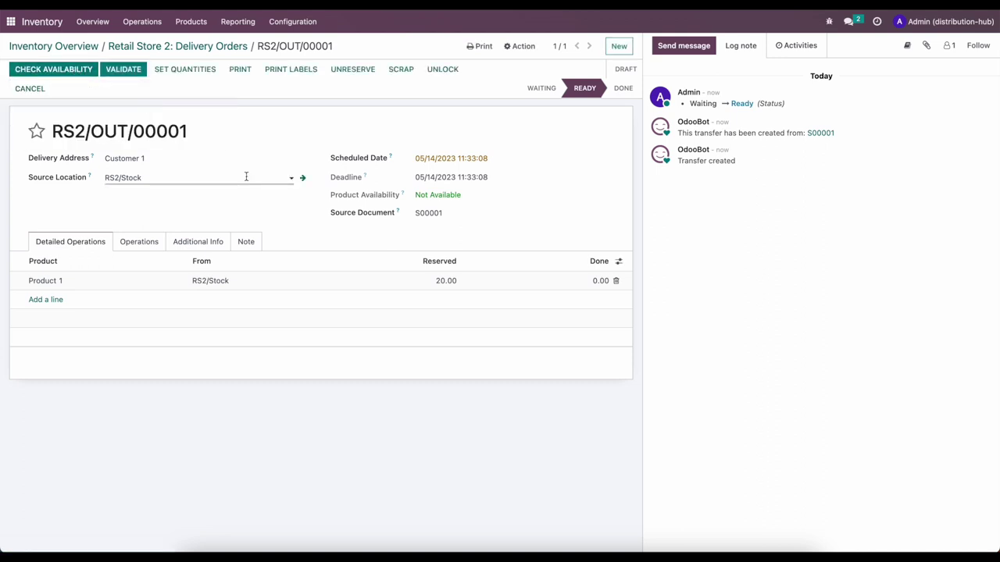
click(595, 280)
text(20)
click(554, 380)
click(123, 70)
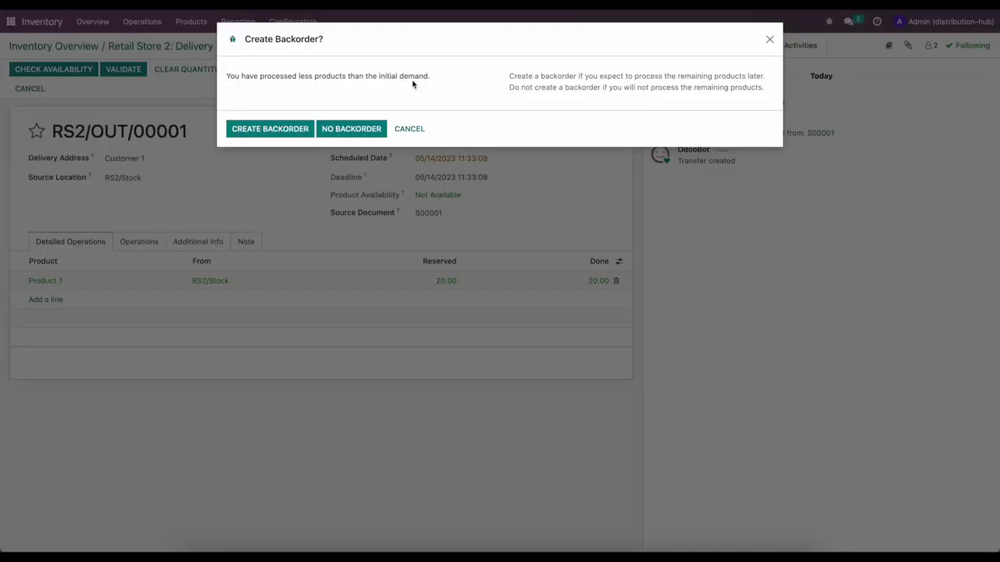
click(279, 128)
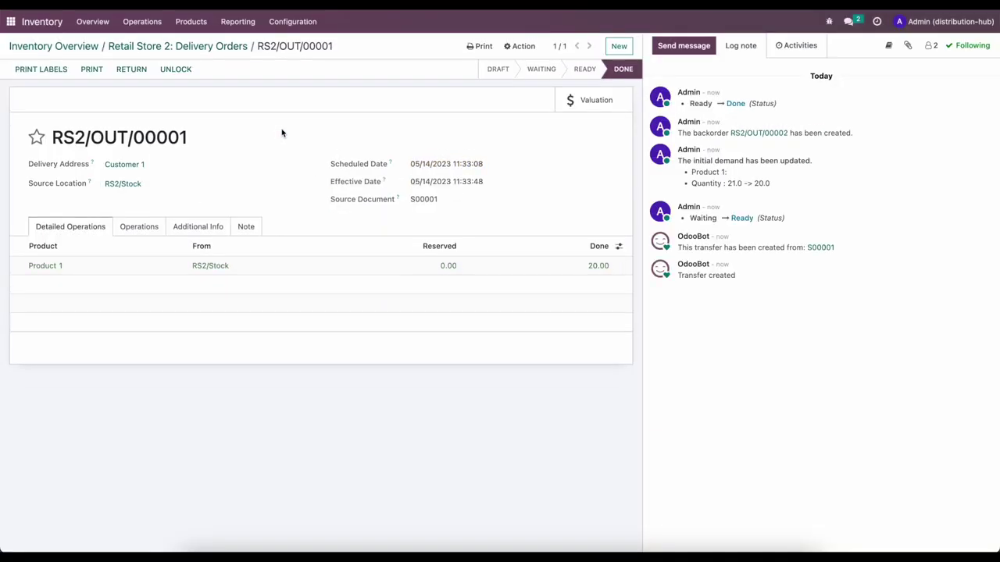
From the replenishment report, order Product 1 once for RS2/Stock through the route supplying Retail Store 2
click(196, 46)
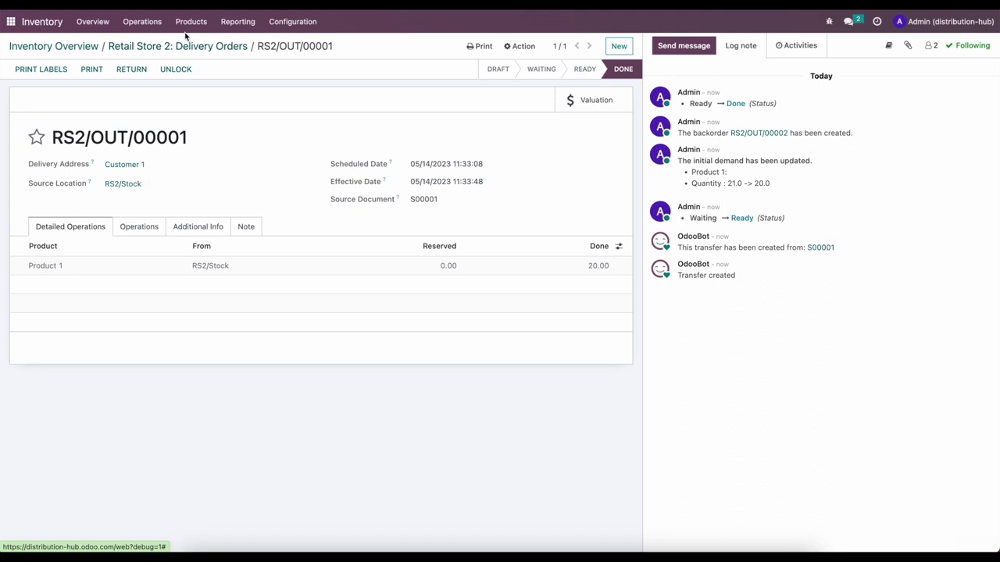
click(82, 44)
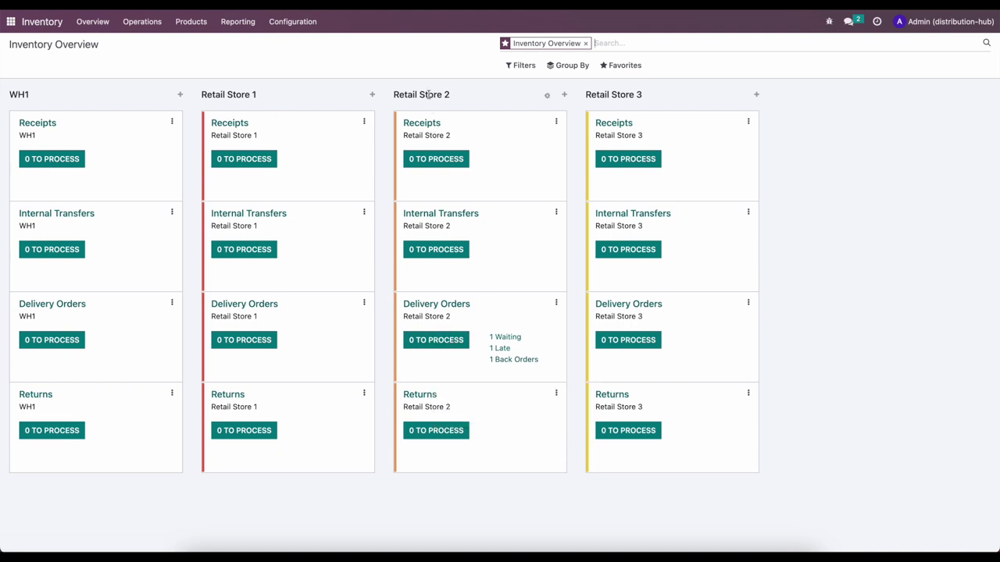
click(149, 23)
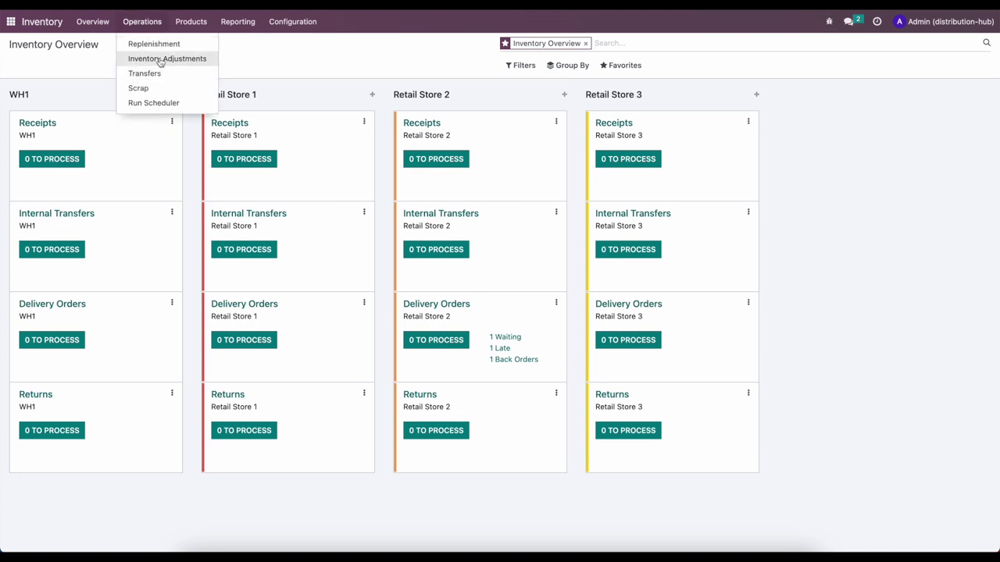
click(163, 47)
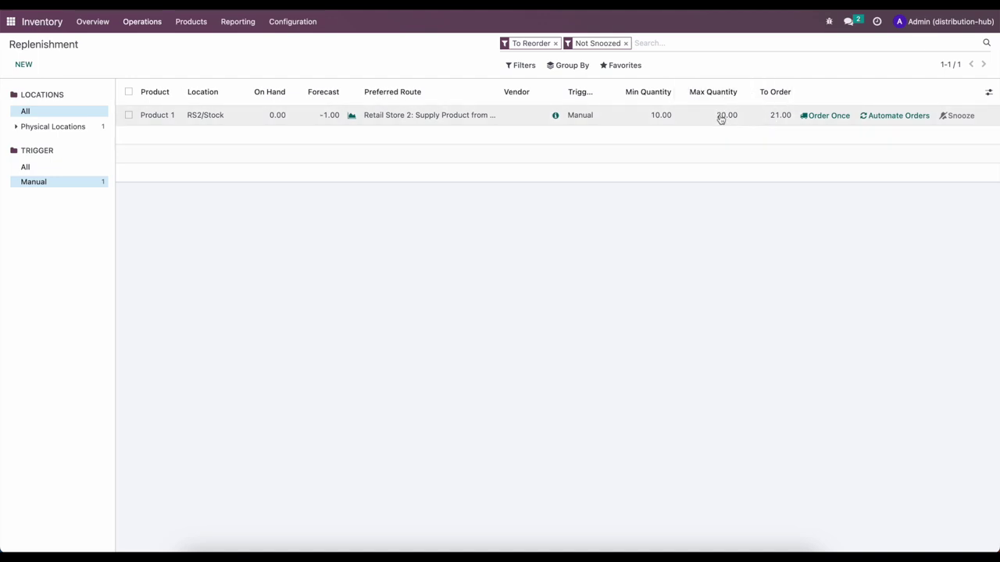
click(818, 121)
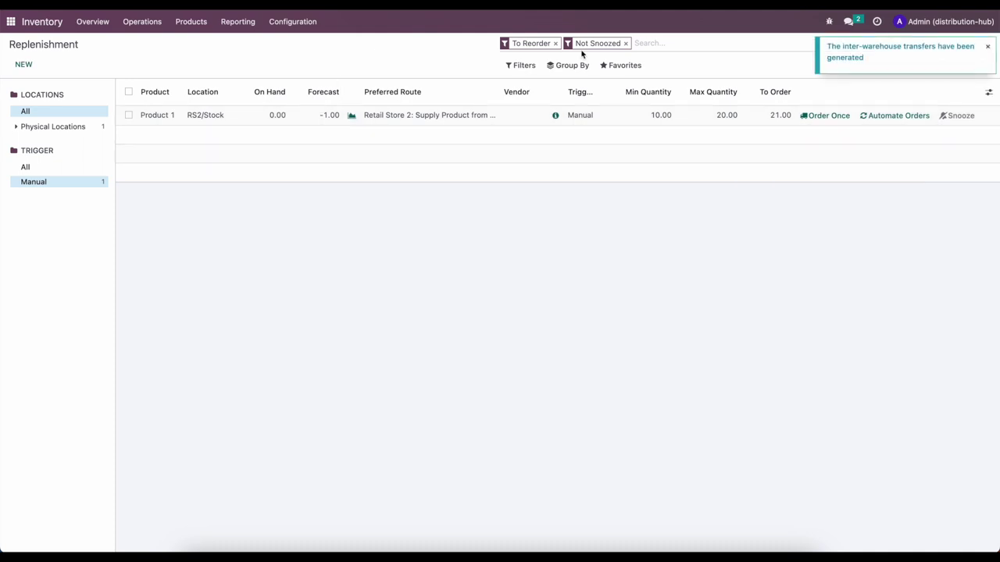
Open WH1's ready delivery order WH1/OUT/00005 and fill its done quantity with the reserved 21 units of Product 1
click(94, 23)
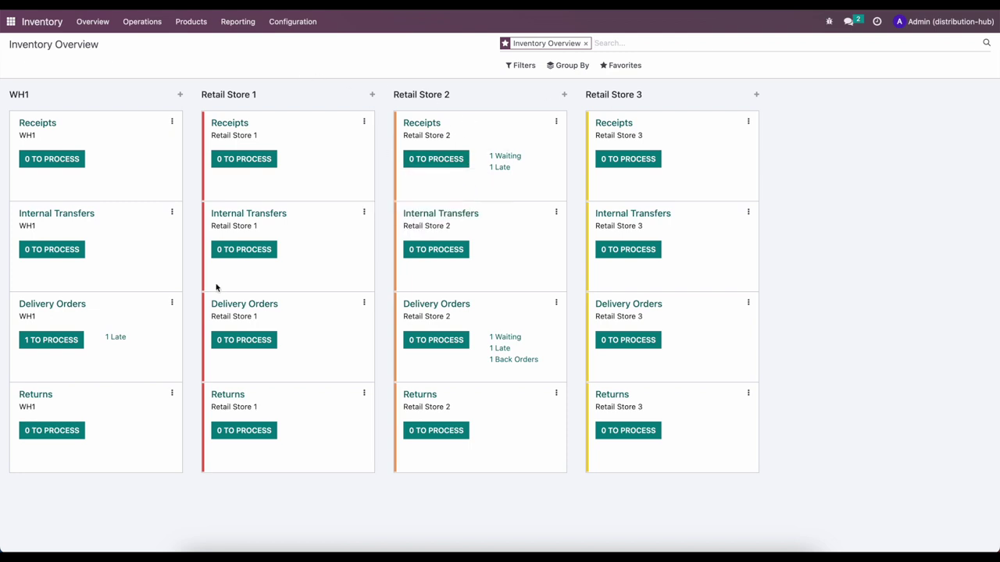
click(56, 343)
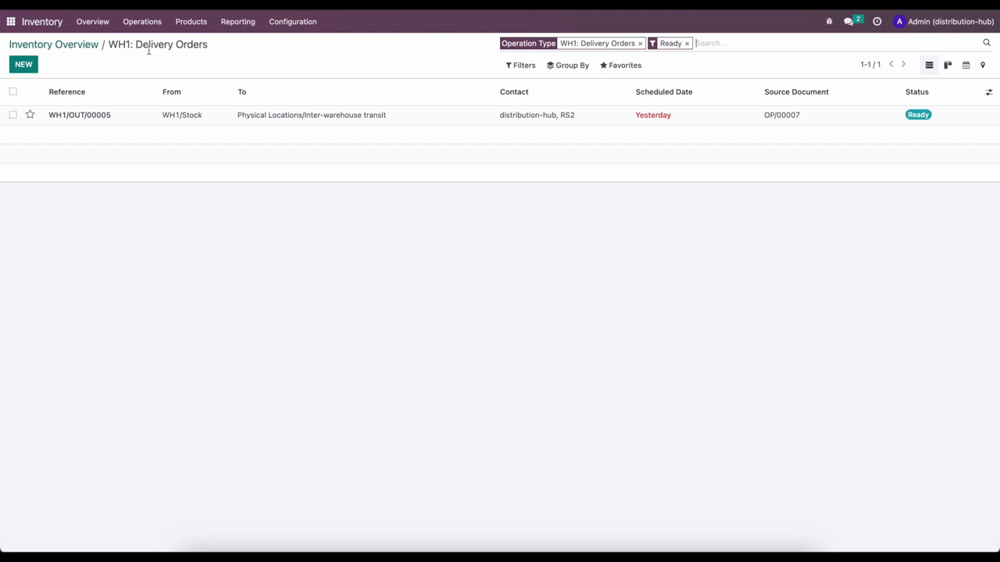
click(159, 119)
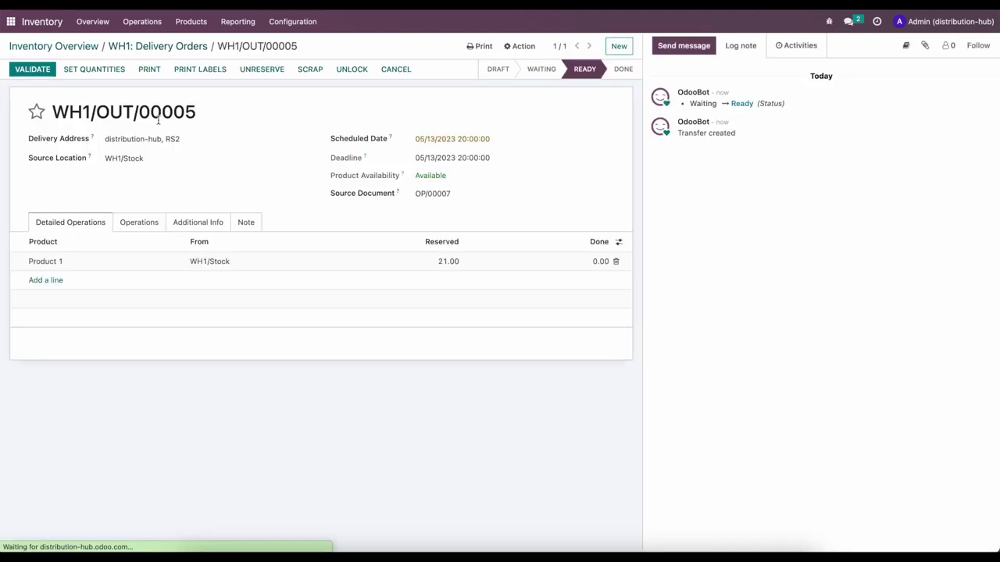
click(98, 75)
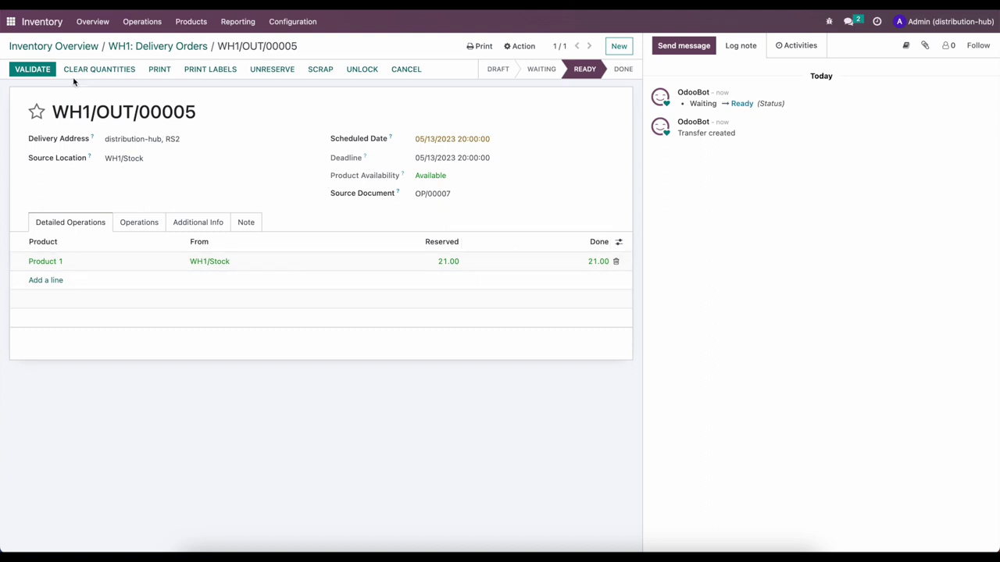
Switch to the Sales app and create a new quotation with Customer 2 as the customer
click(16, 22)
click(534, 128)
click(159, 251)
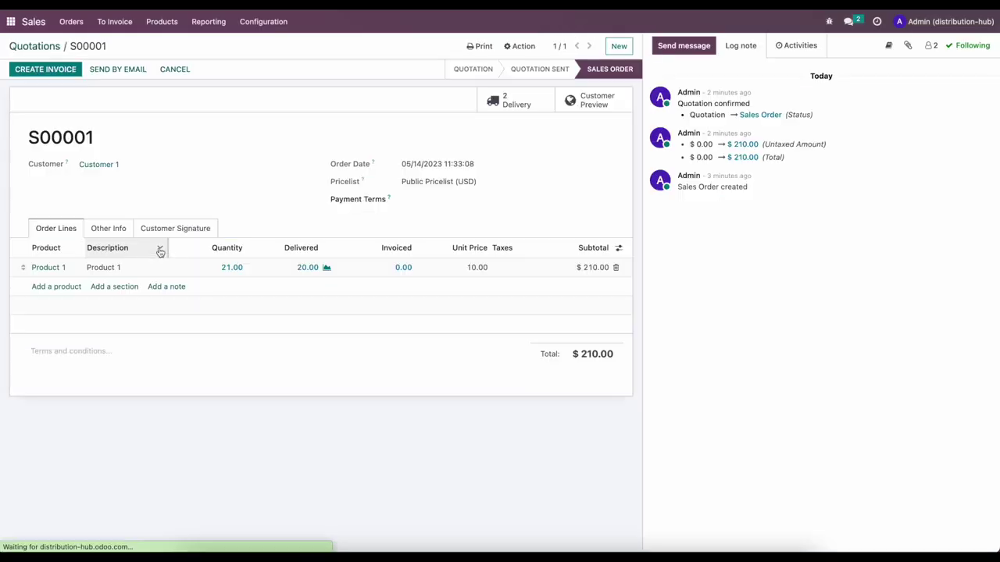
click(58, 48)
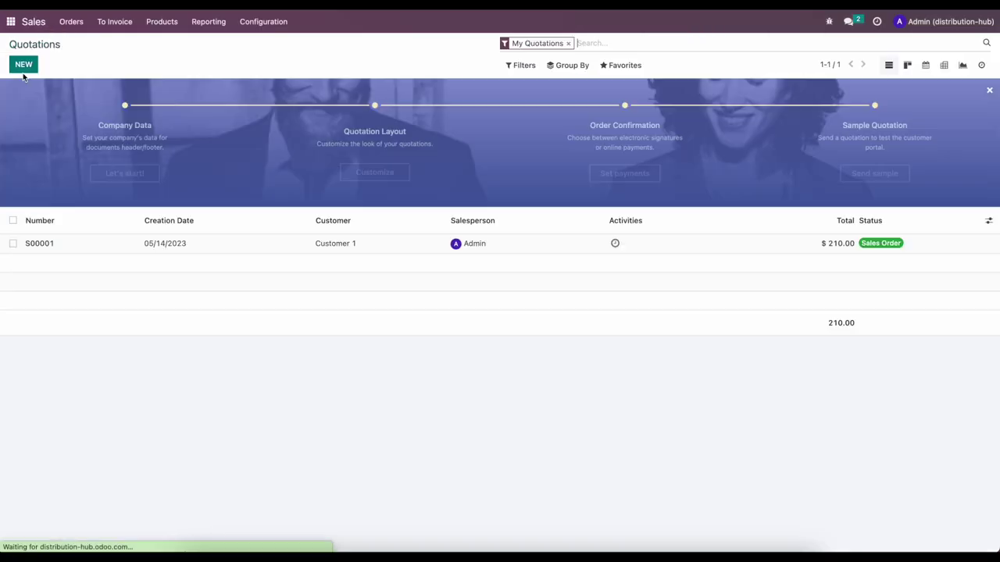
click(23, 65)
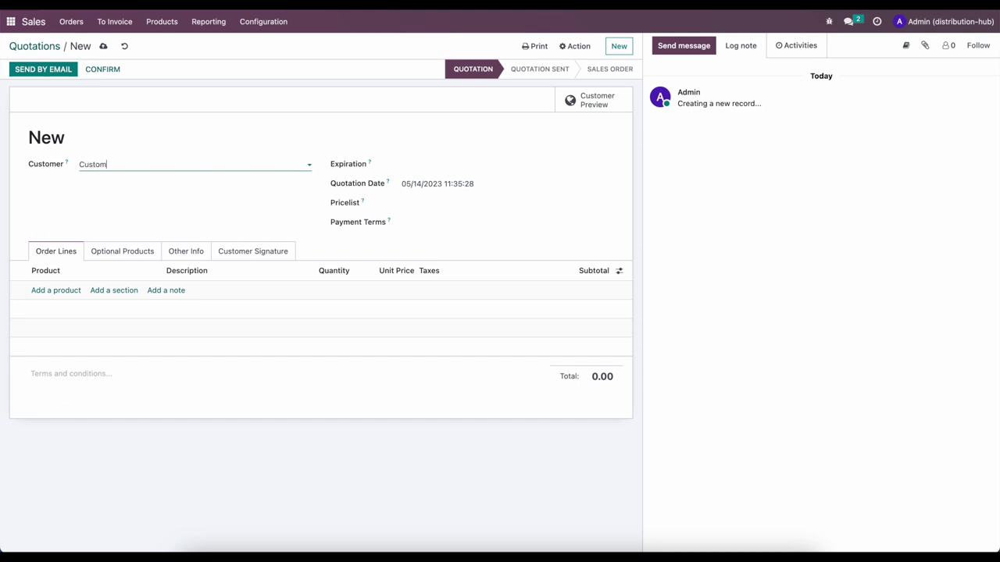
click(175, 194)
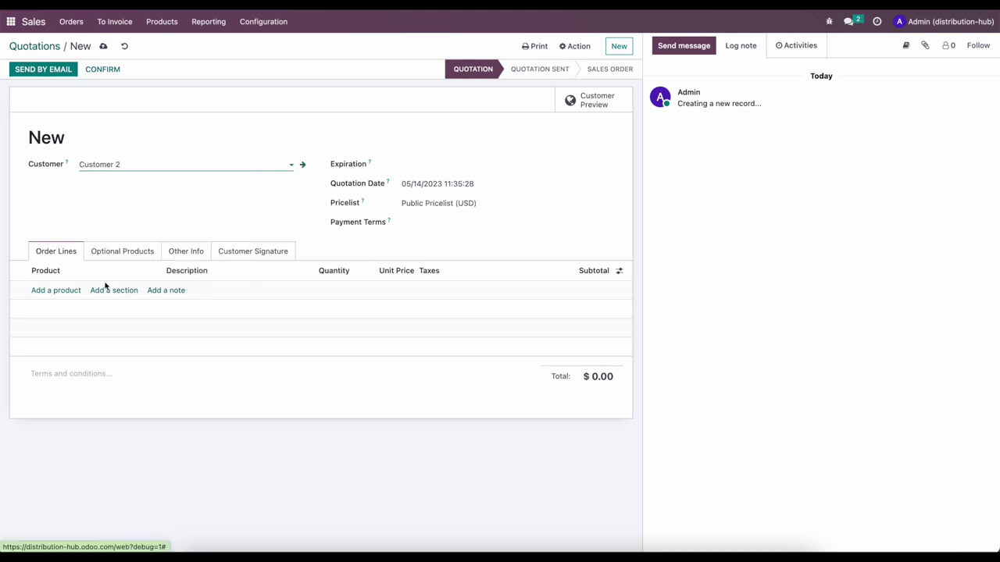
Add 30 units of Product 1 to the Customer 2 quotation and confirm it as a sales order
click(63, 297)
click(71, 290)
click(76, 308)
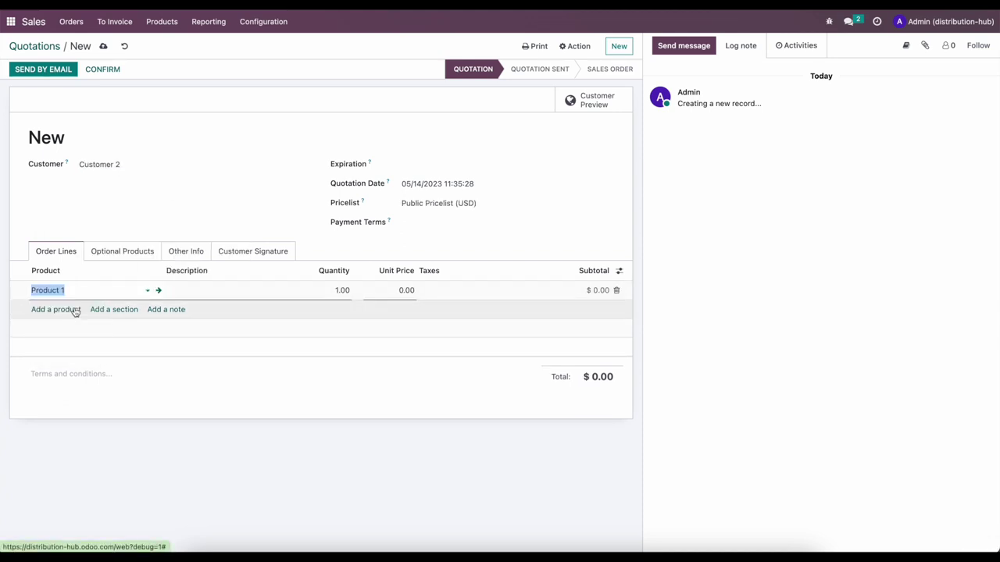
click(405, 290)
click(342, 290)
text(30)
click(446, 352)
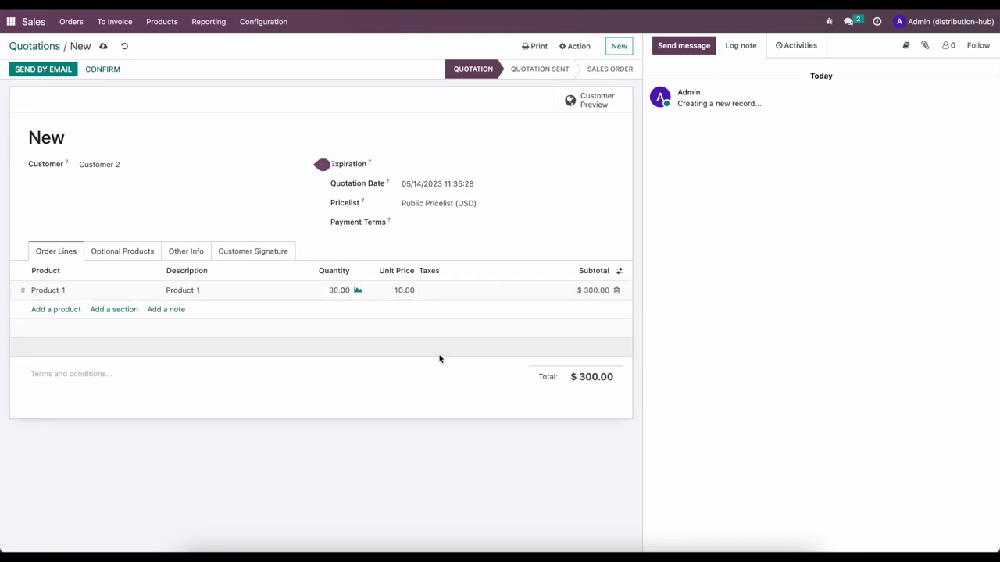
click(110, 70)
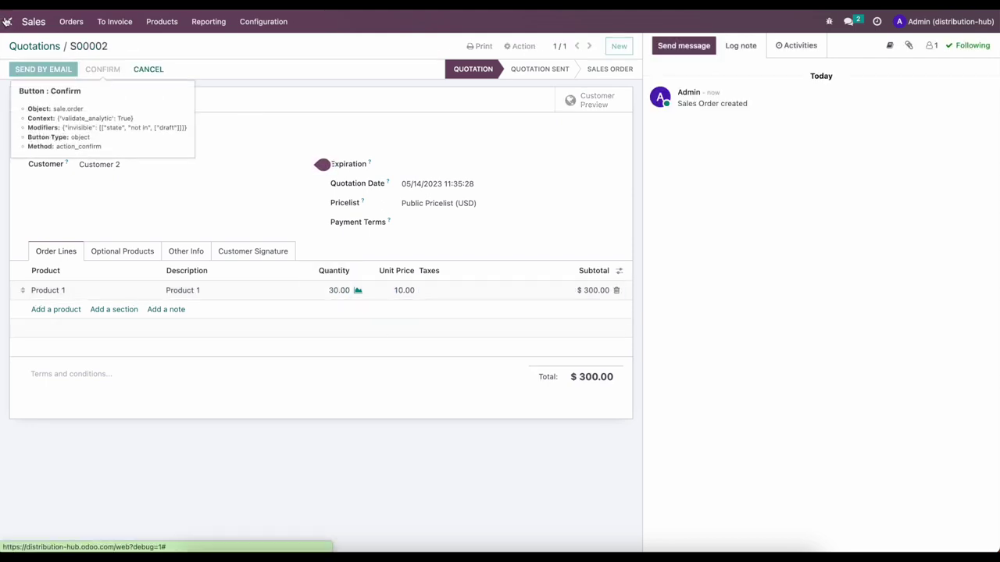
Check the delivery orders of each warehouse in the Inventory Overview
click(8, 22)
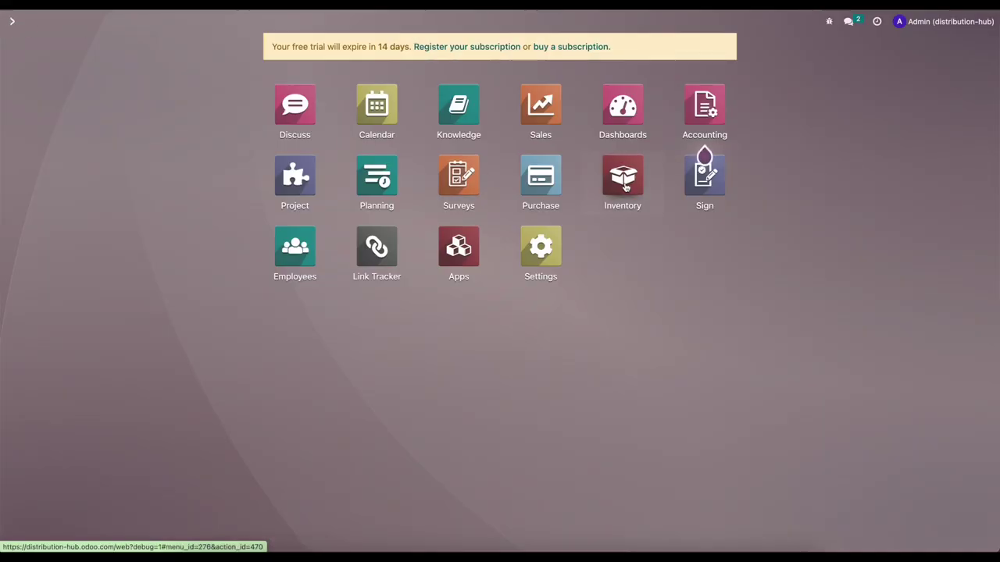
click(623, 174)
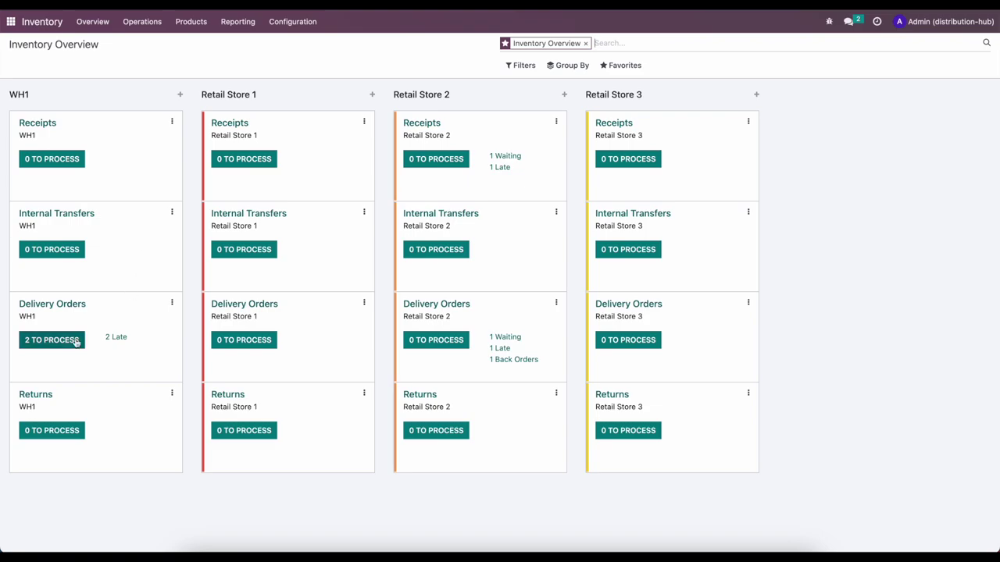
click(10, 22)
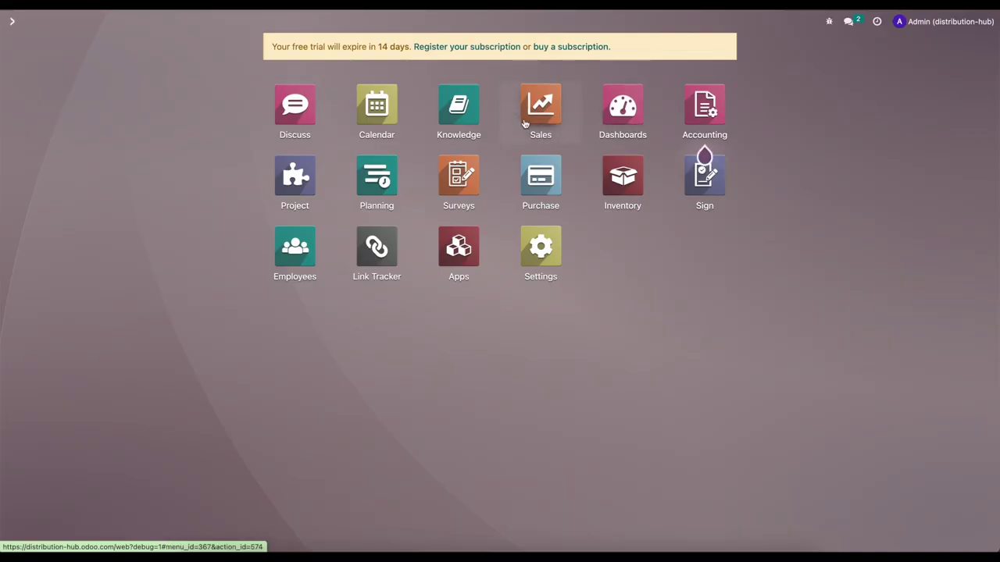
Return to Sales, cancel order S00002, and duplicate it as a new quotation
click(541, 110)
click(212, 241)
click(178, 70)
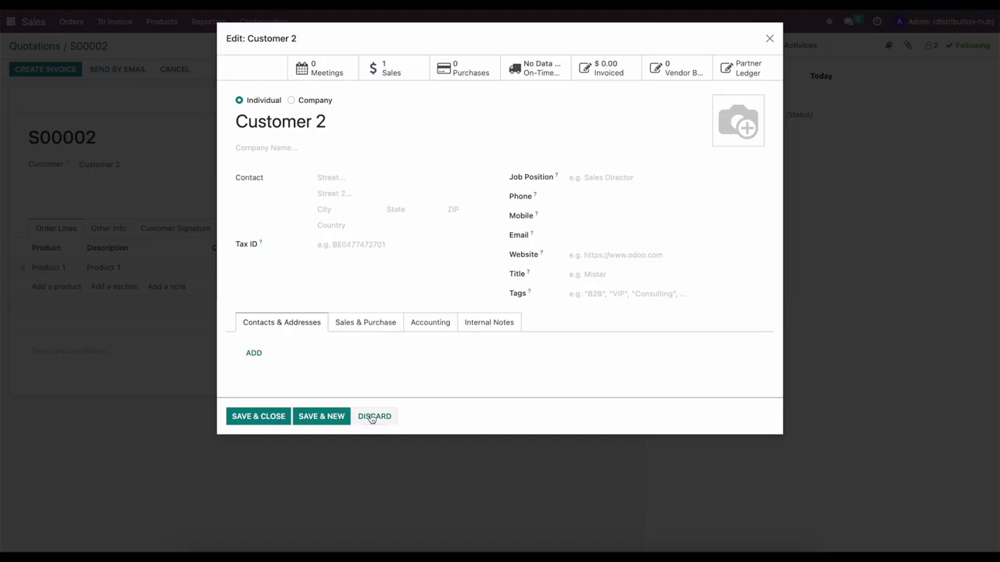
click(374, 416)
click(328, 285)
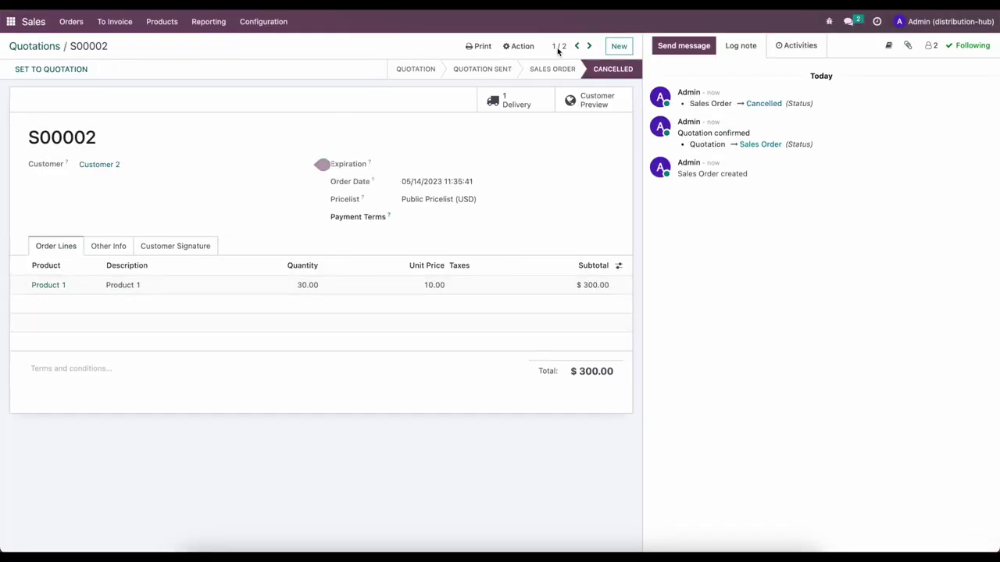
click(519, 47)
click(534, 68)
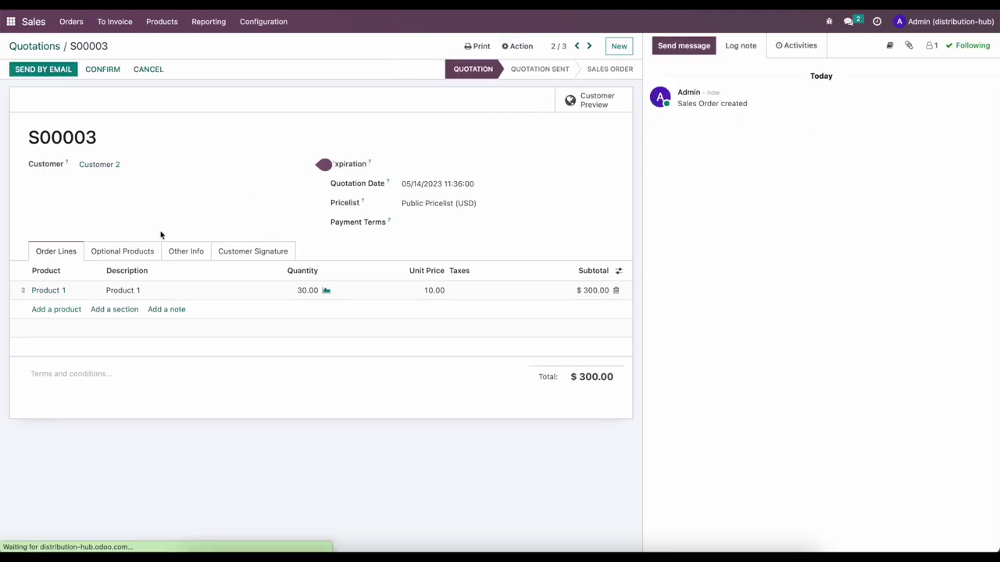
Set the duplicated quotation's warehouse to Retail Store 2 and confirm the order
click(193, 257)
click(127, 433)
click(141, 480)
click(56, 258)
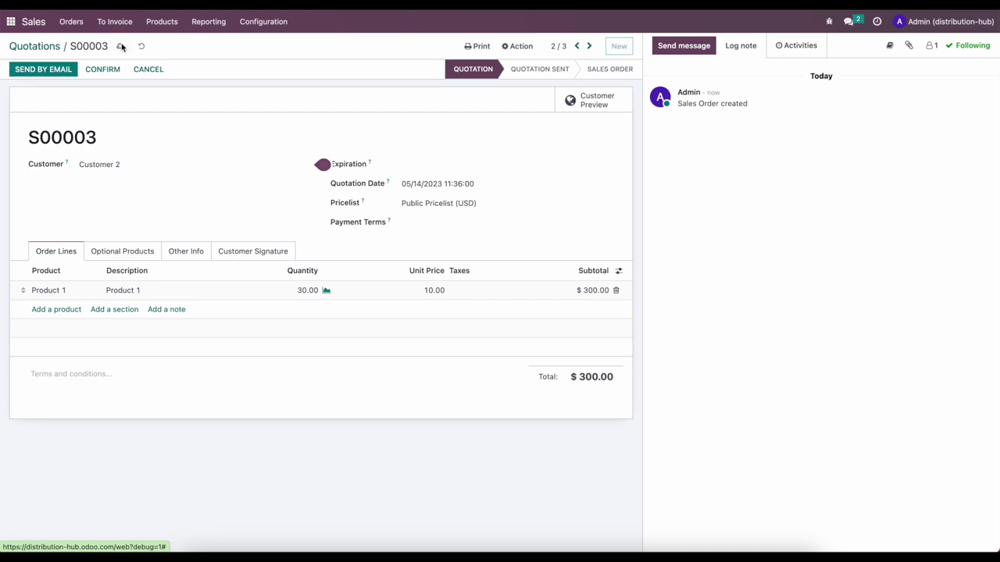
click(121, 46)
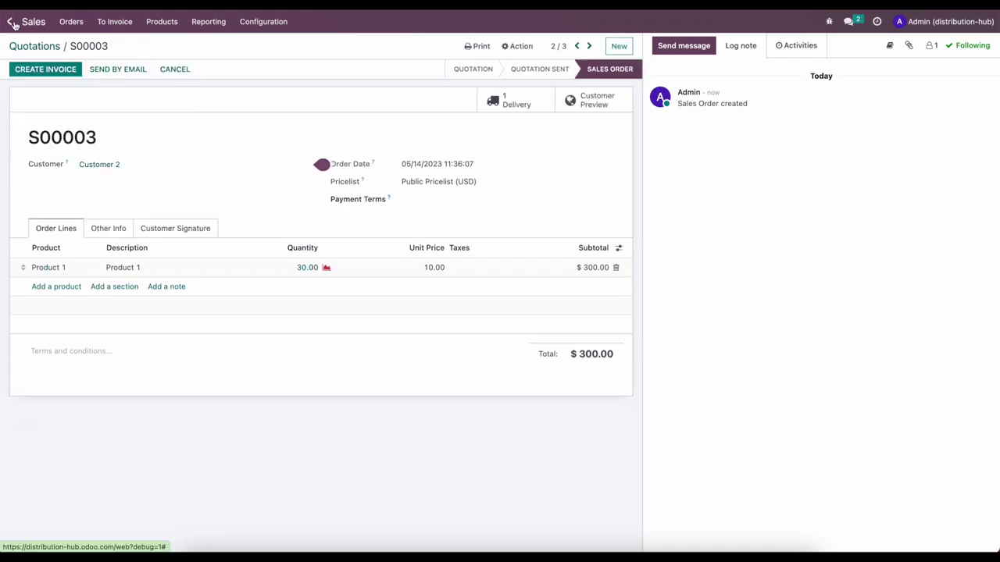
Switch to Inventory and validate WH1's ready delivery order WH1/OUT/00005 bound for RS2
click(11, 21)
click(623, 176)
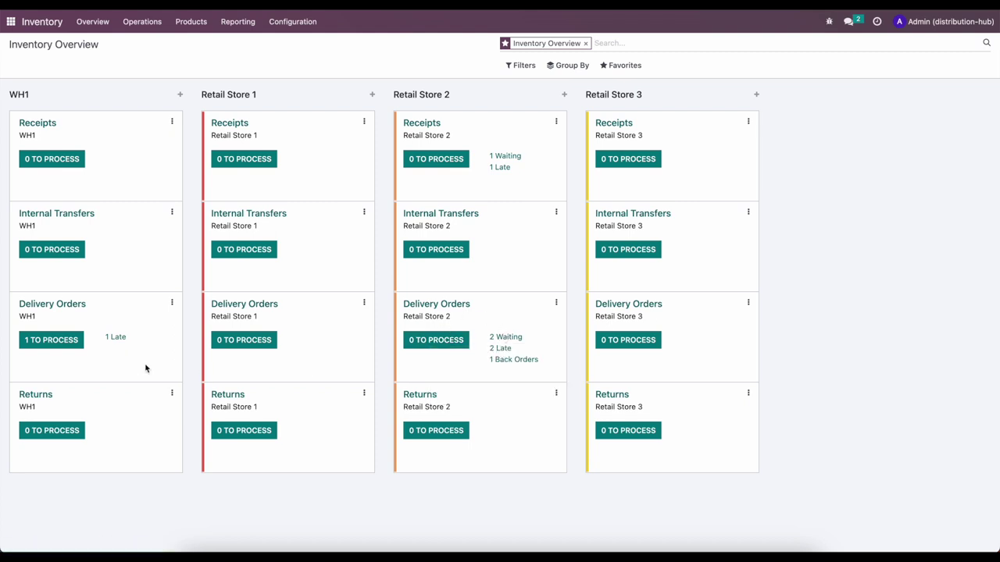
click(61, 340)
click(334, 116)
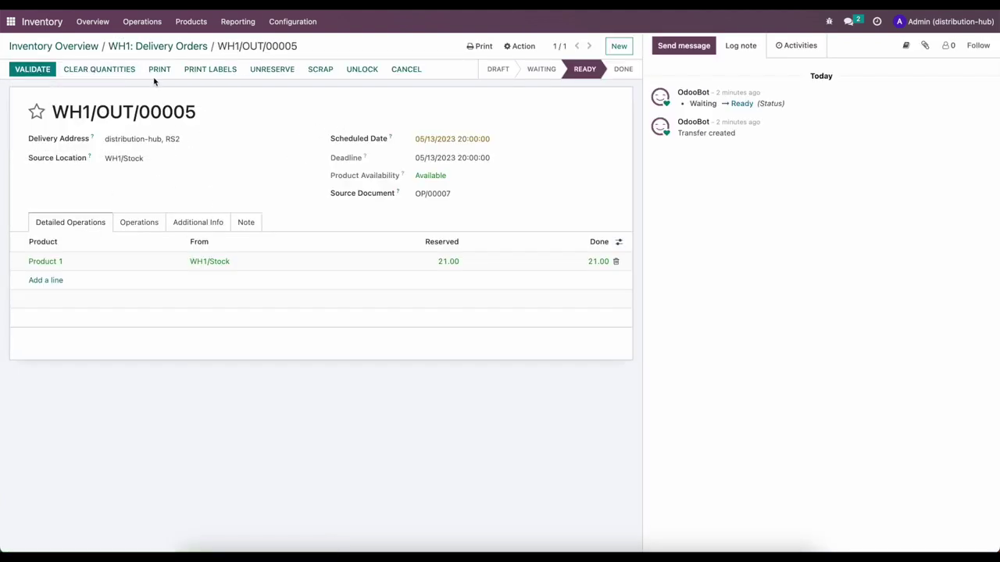
click(42, 71)
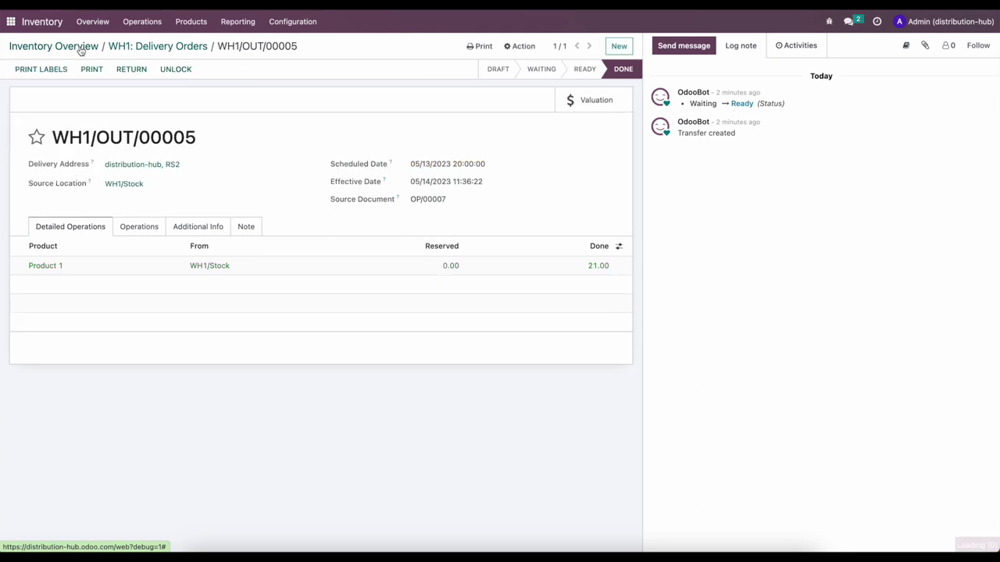
Open Retail Store 2's ready receipt RS2/IN/00003 for Product 1 and validate it
click(81, 47)
click(451, 160)
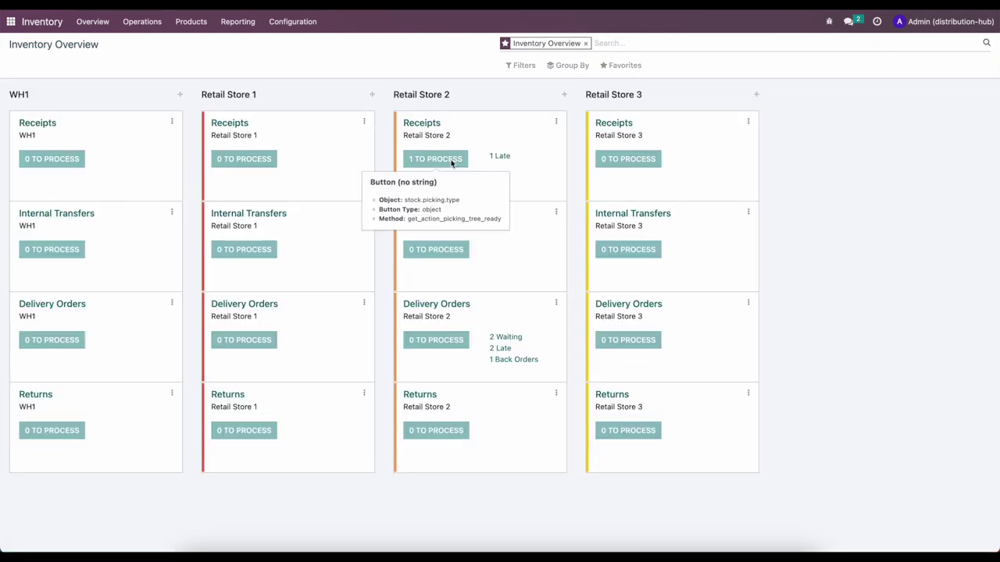
click(356, 118)
click(99, 69)
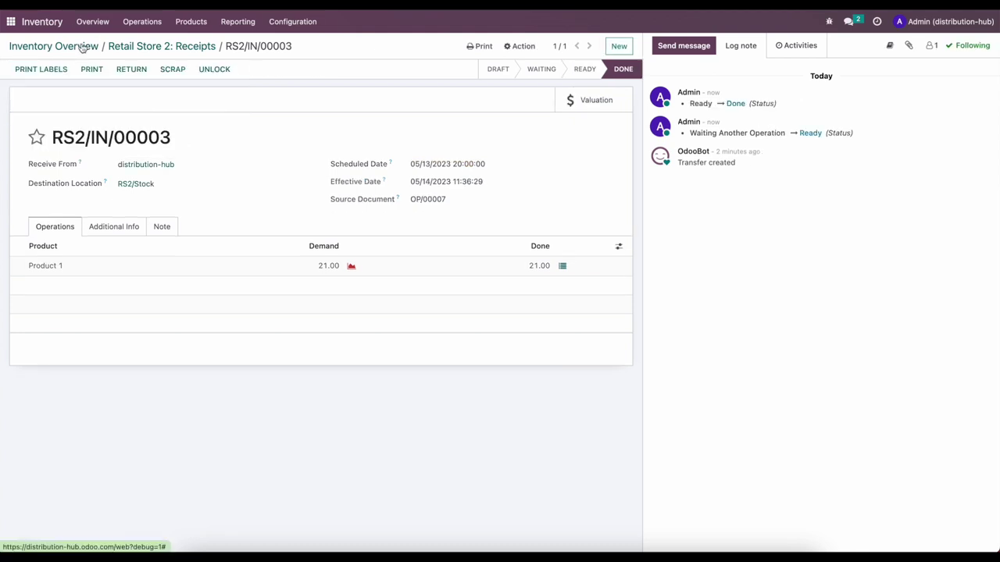
Open Product 1's Forecasted Report and show it for the Retail Store 2 warehouse
click(82, 46)
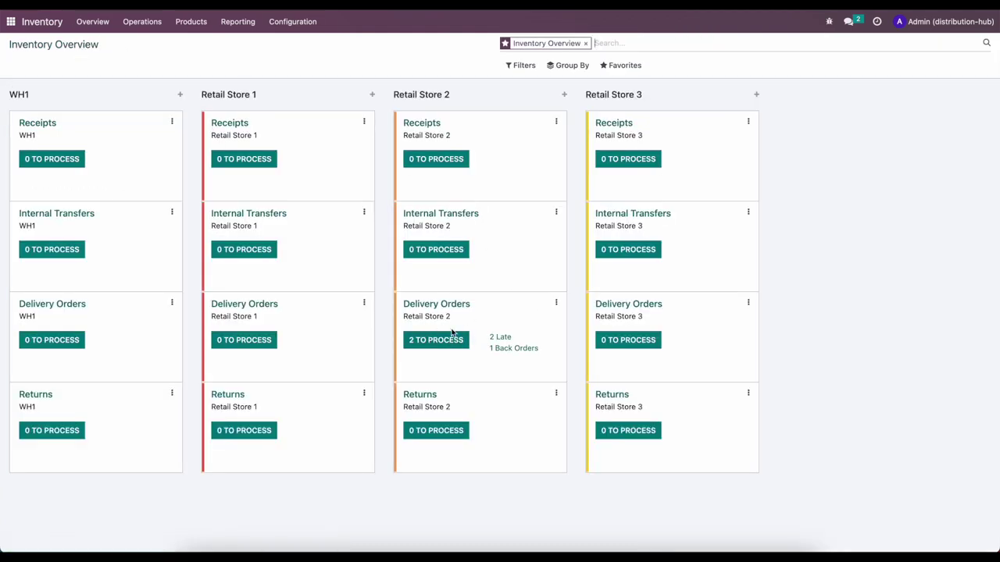
click(188, 22)
click(187, 45)
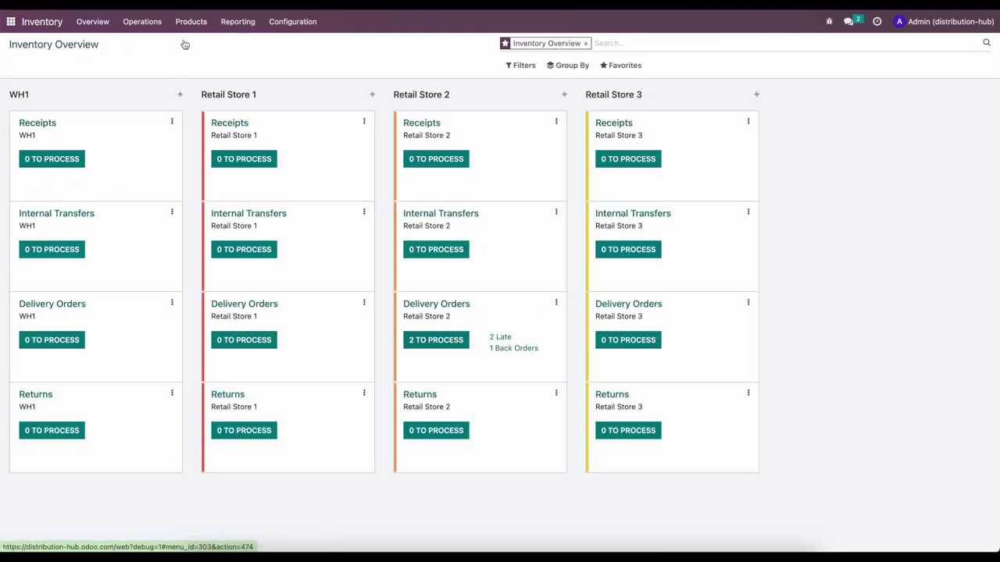
click(165, 123)
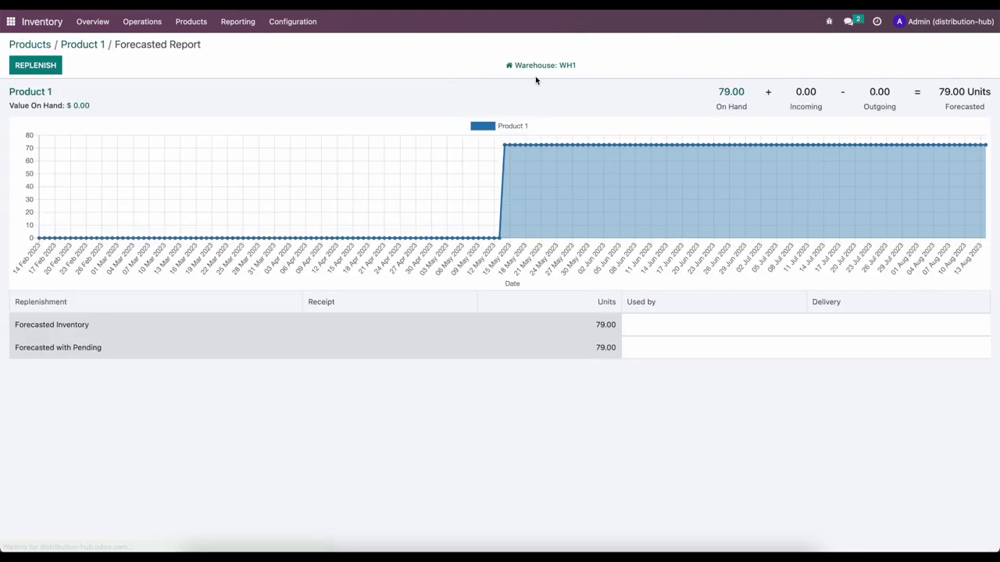
click(536, 69)
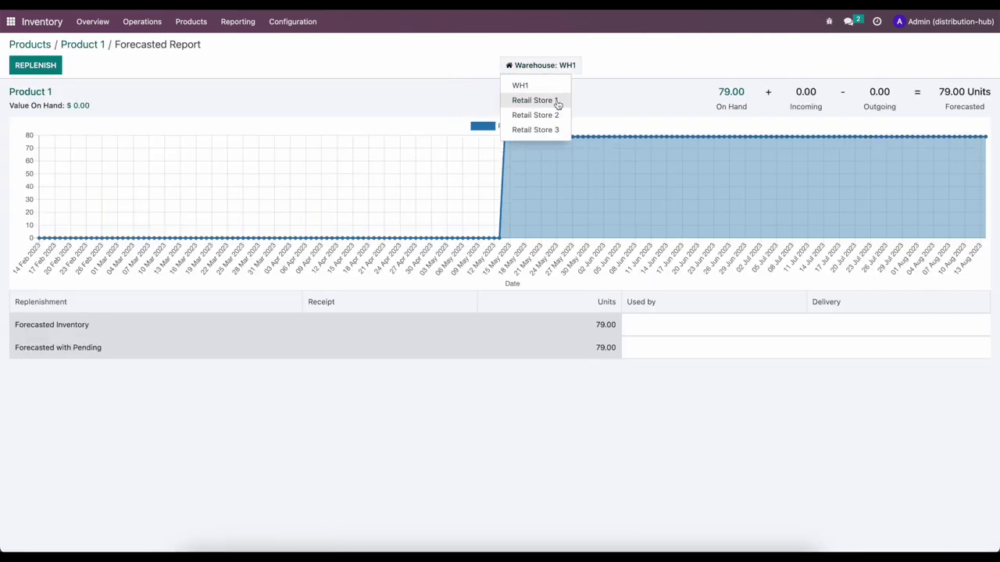
click(535, 115)
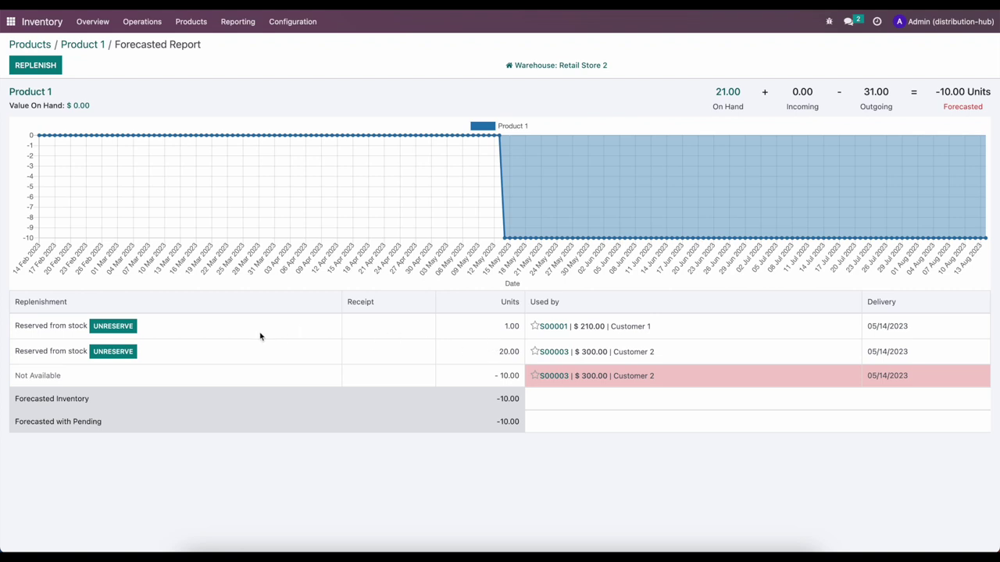
Examine the reserved and unavailable quantities for orders S00001 and S00003 in the Retail Store 2 forecast
double_click(504, 327)
drag(487, 349, 521, 356)
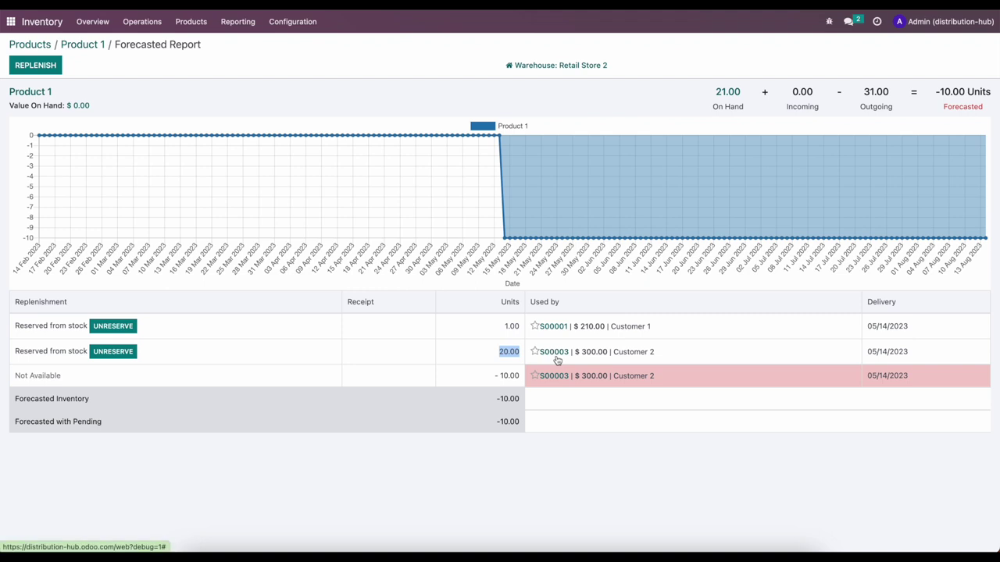
drag(495, 375, 517, 374)
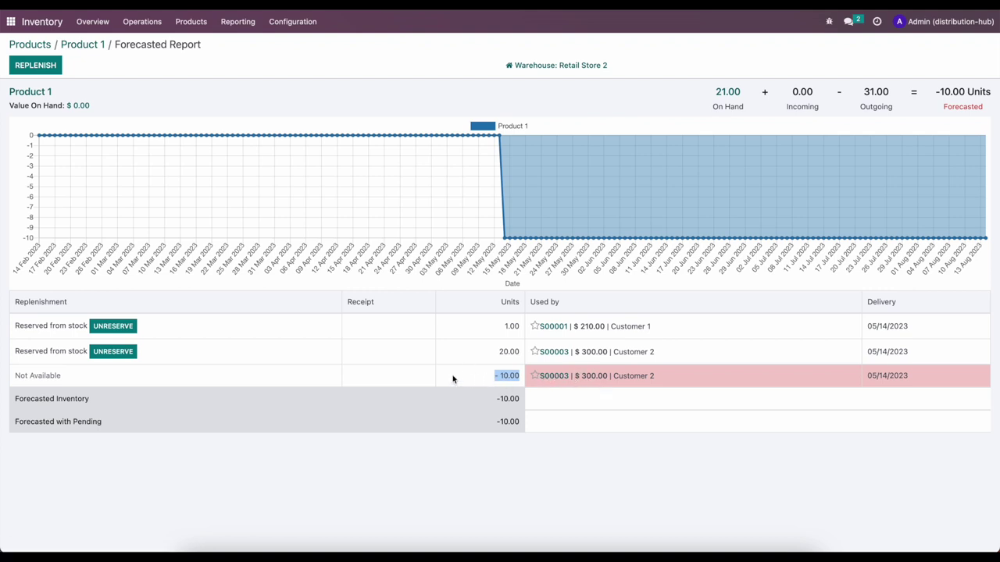
drag(488, 350, 657, 329)
click(211, 322)
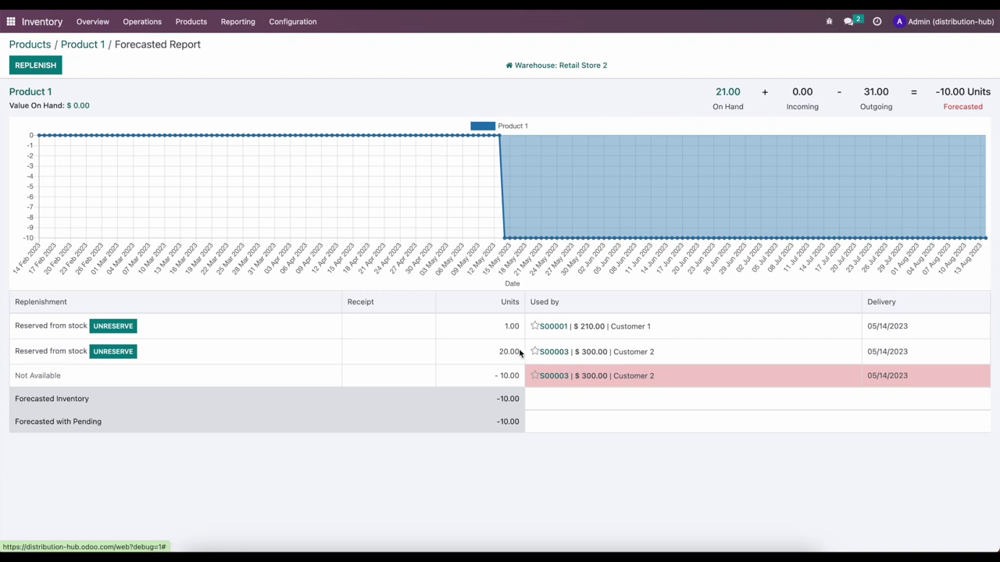
drag(503, 327, 525, 328)
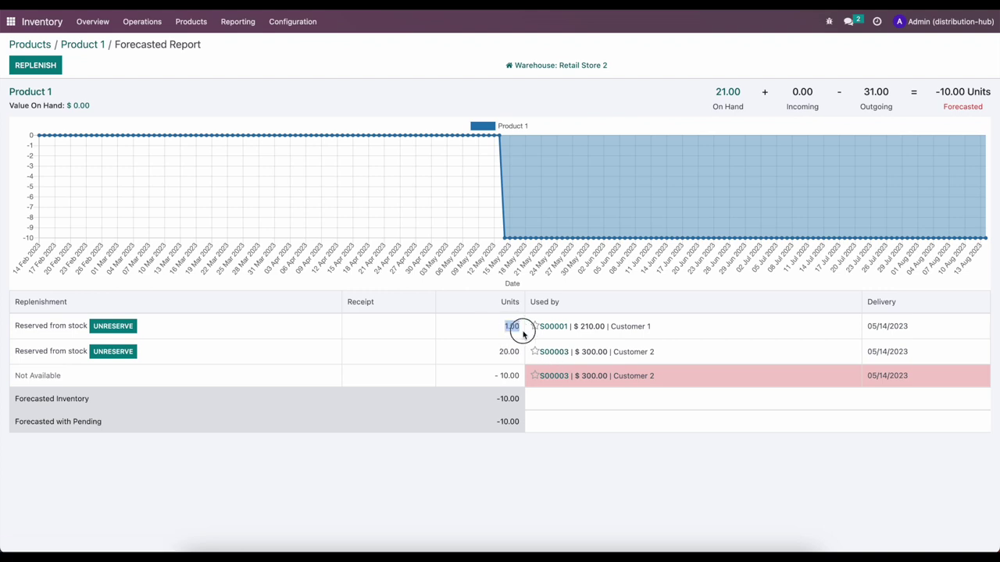
drag(494, 380, 536, 376)
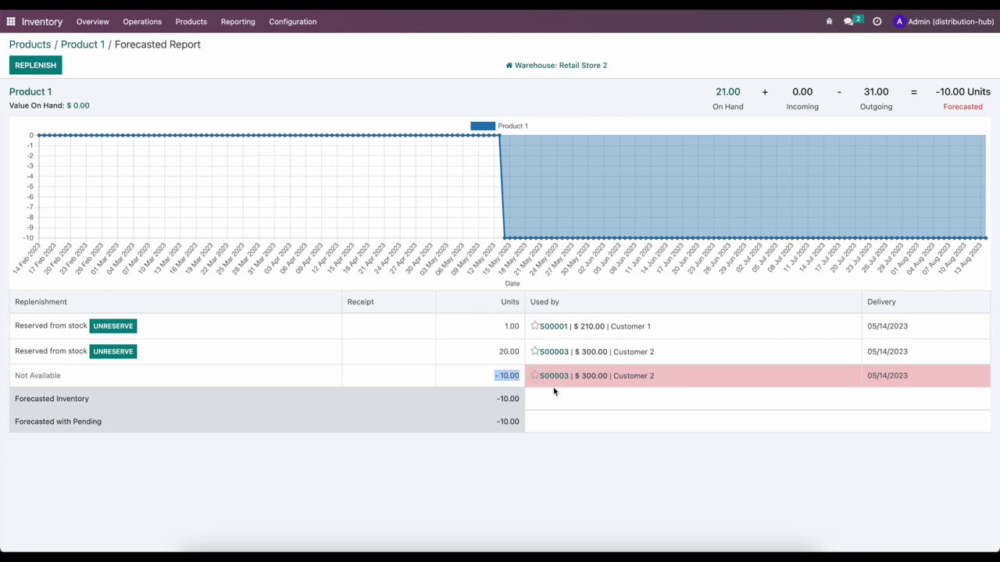
Open Retail Store 2's backorder delivery RS2/OUT/00002 for Customer 1 and validate it
click(95, 23)
click(438, 346)
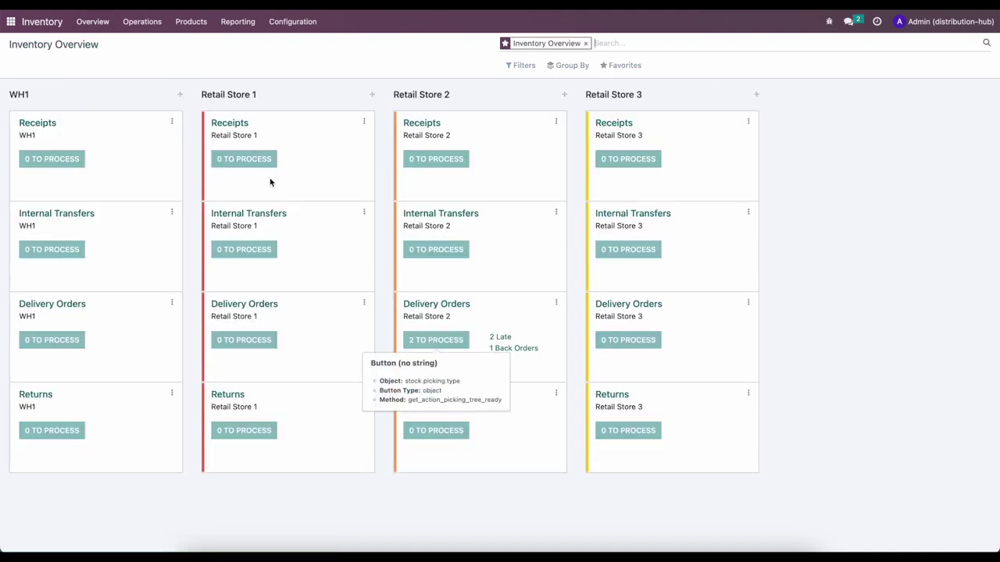
click(358, 123)
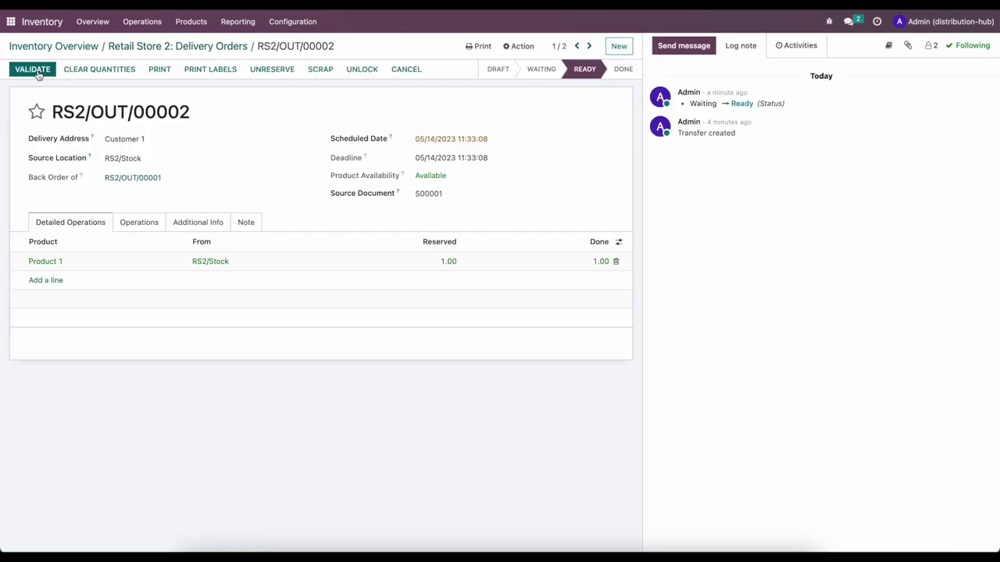
click(37, 71)
Fill RS2/OUT/00003 with its reserved 20 units of Product 1 and validate it with a backorder for the remainder
click(190, 47)
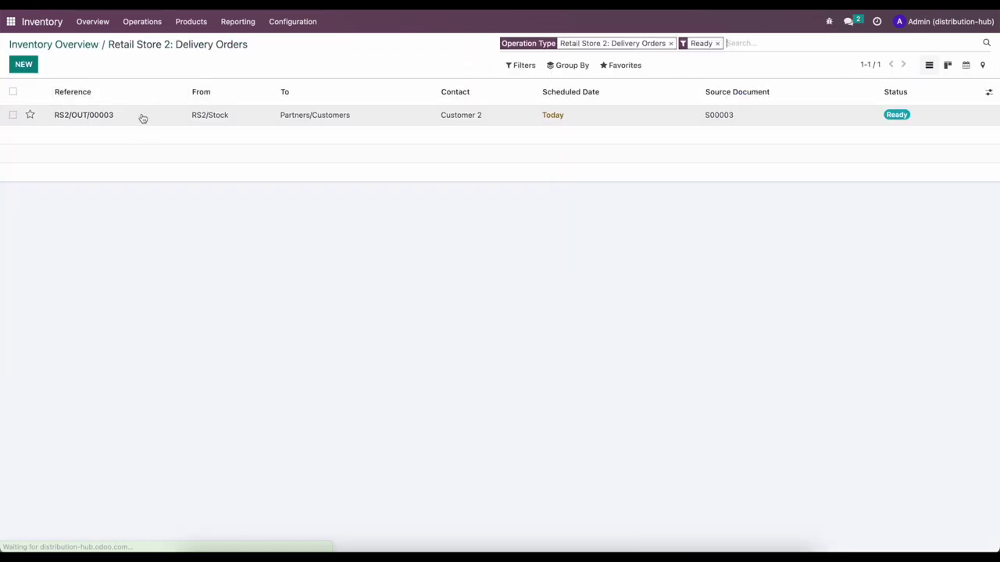
click(138, 117)
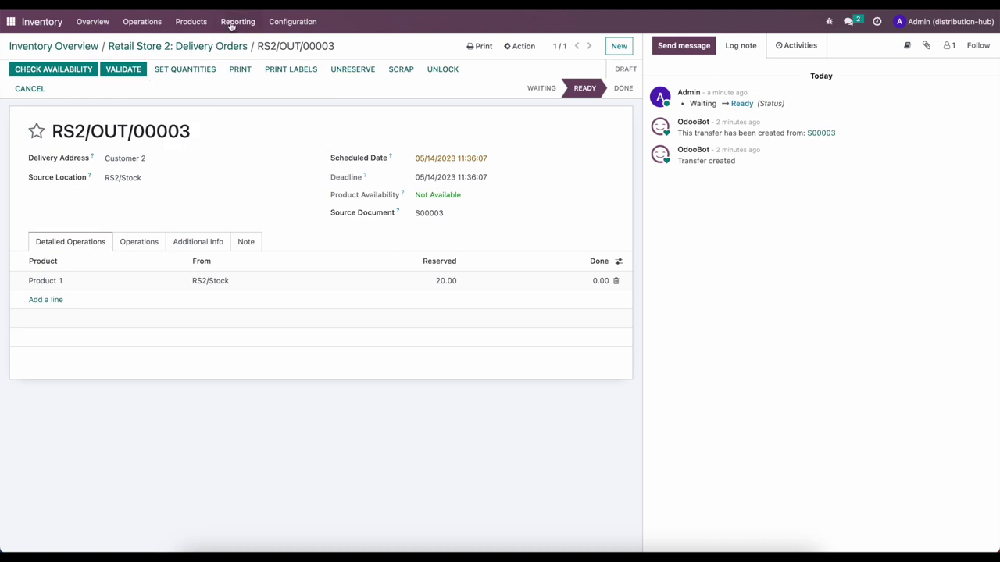
click(152, 70)
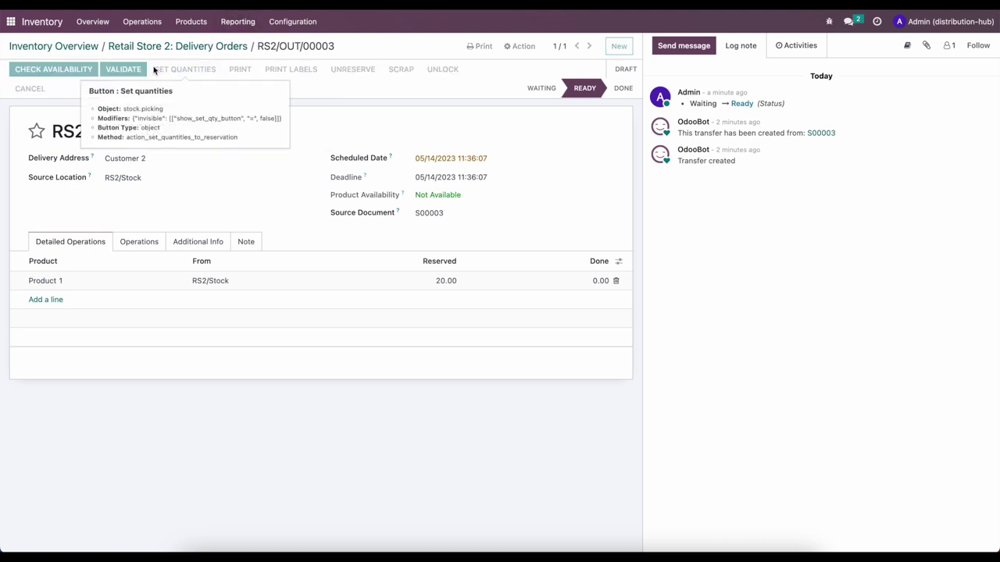
click(127, 69)
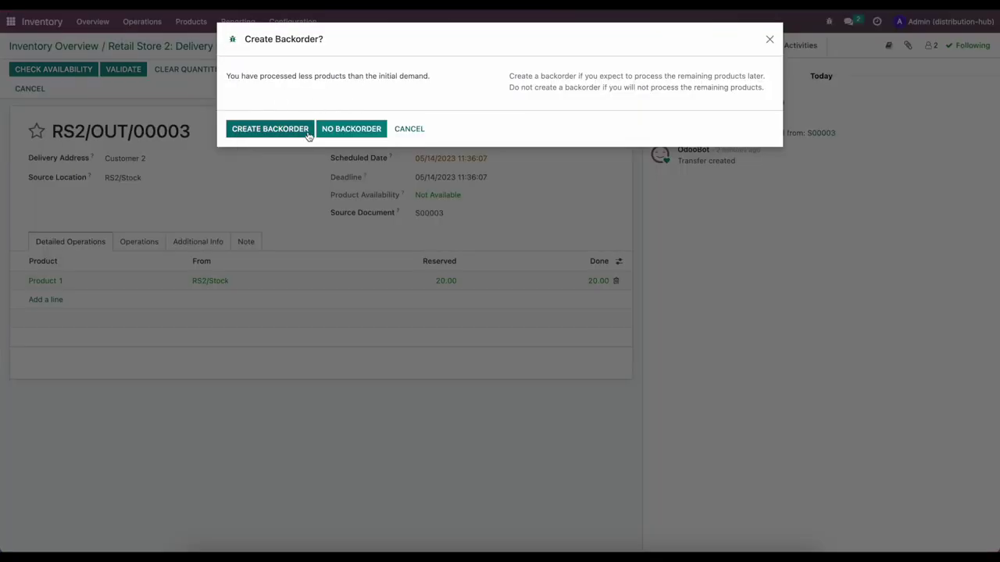
click(281, 128)
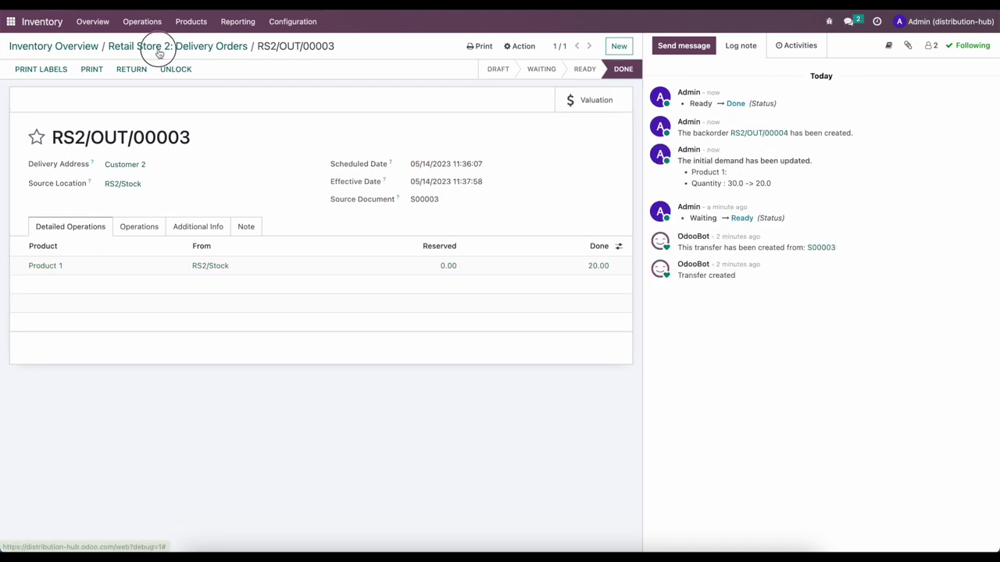
click(159, 52)
Open the Replenishment report and review Product 1's reorder line and preferred route for RS2/Stock
click(98, 23)
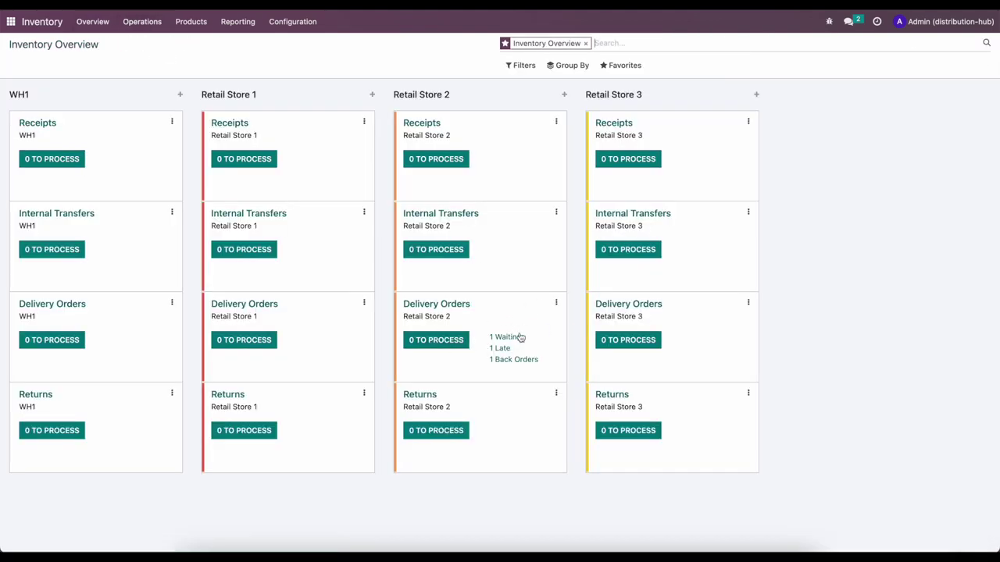
click(147, 27)
click(162, 50)
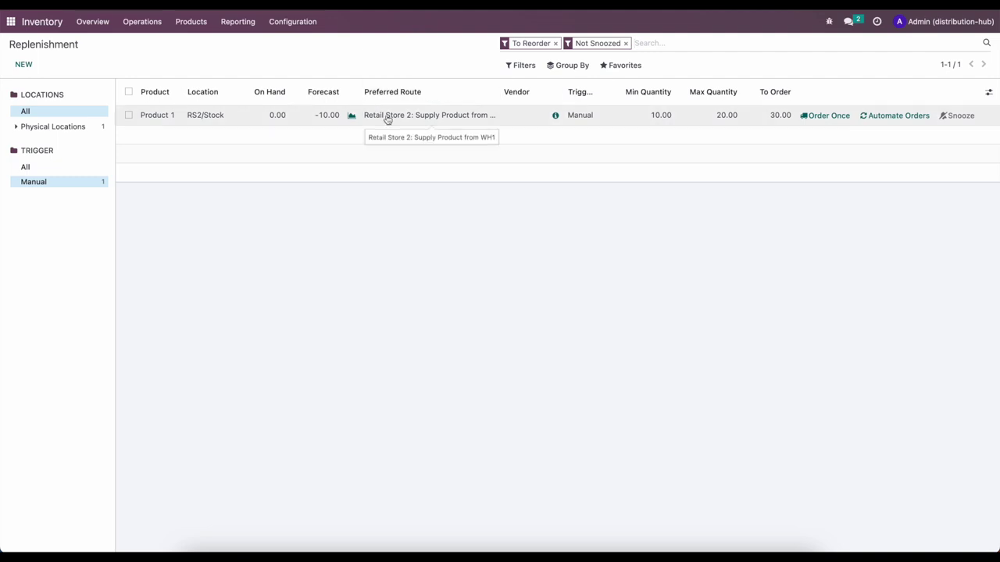
click(11, 21)
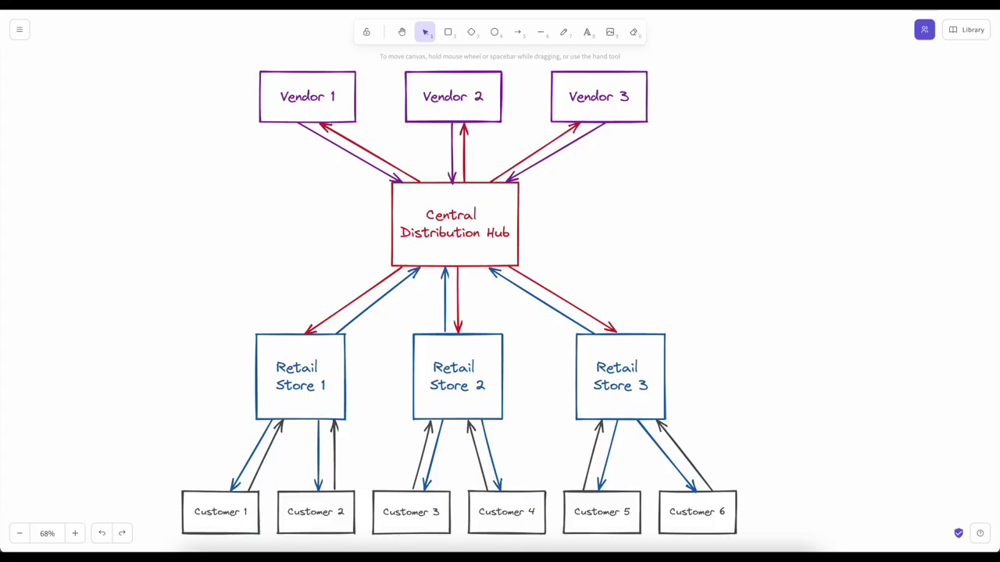